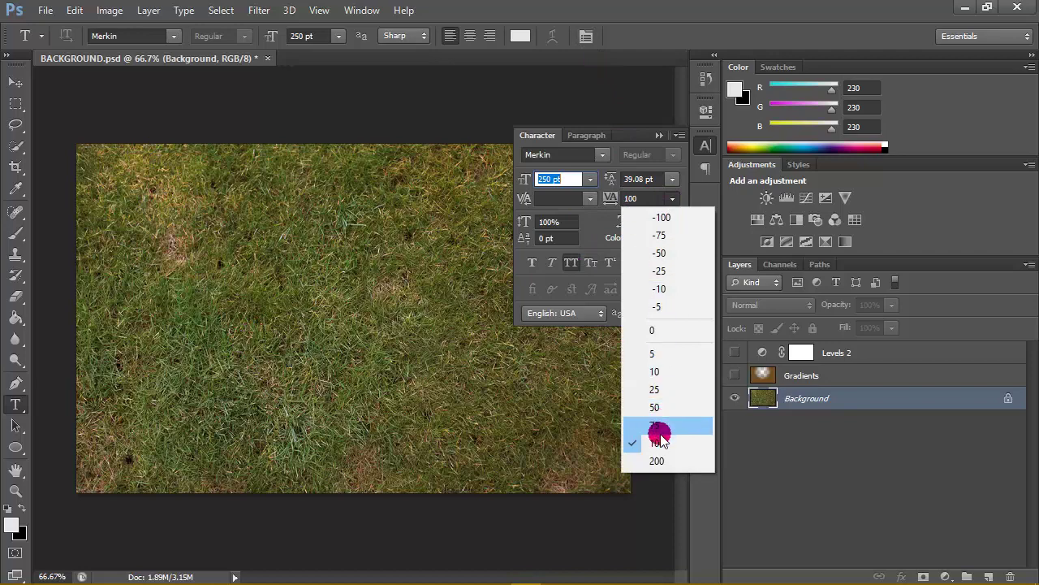
Review the type settings for font, size, tracking and All Caps, and the list of available fonts.
{"action": "left_click", "coordinate": [658, 441]}
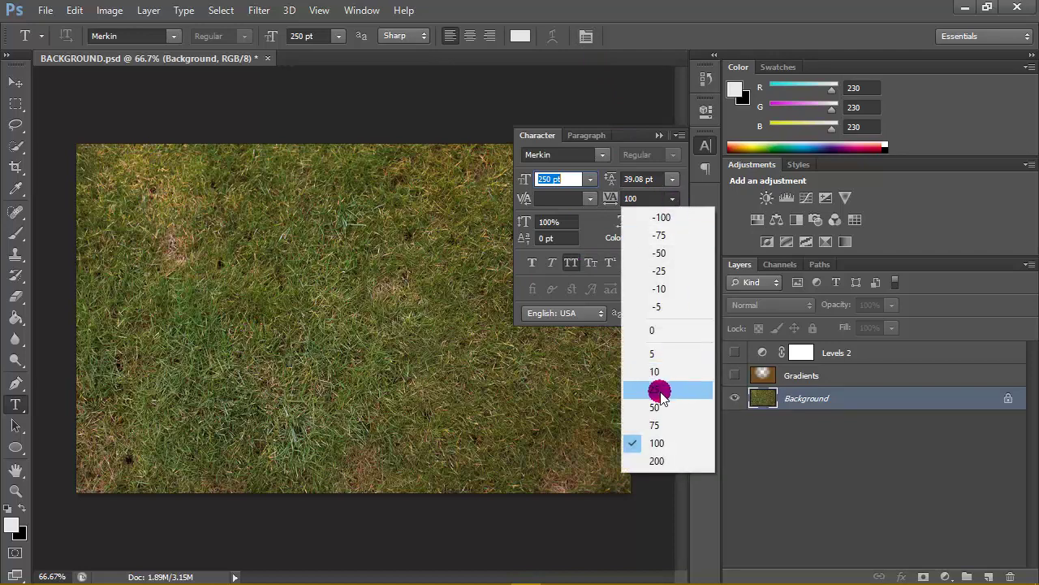
{"action": "left_click", "coordinate": [633, 136]}
{"action": "left_click", "coordinate": [553, 180]}
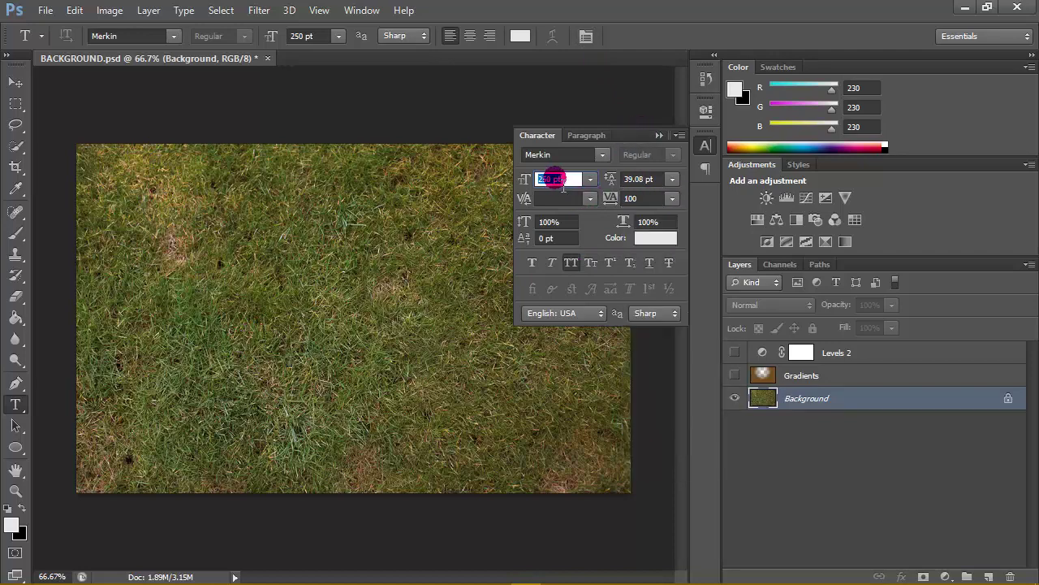
{"action": "left_click_drag", "start_coordinate": [568, 177], "coordinate": [541, 177]}
{"action": "left_click", "coordinate": [568, 176]}
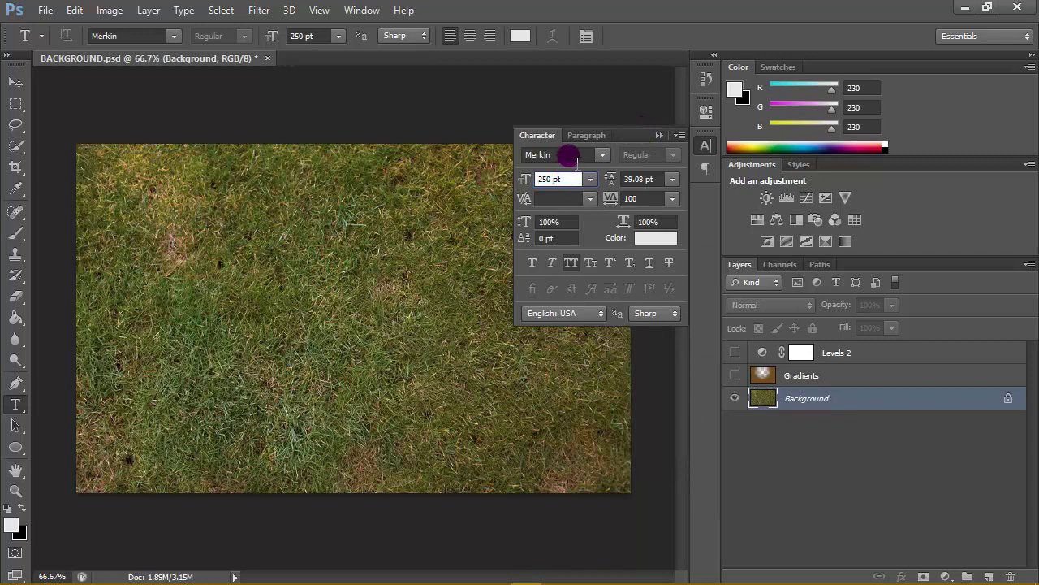
{"action": "left_click", "coordinate": [571, 157]}
{"action": "left_click", "coordinate": [574, 263]}
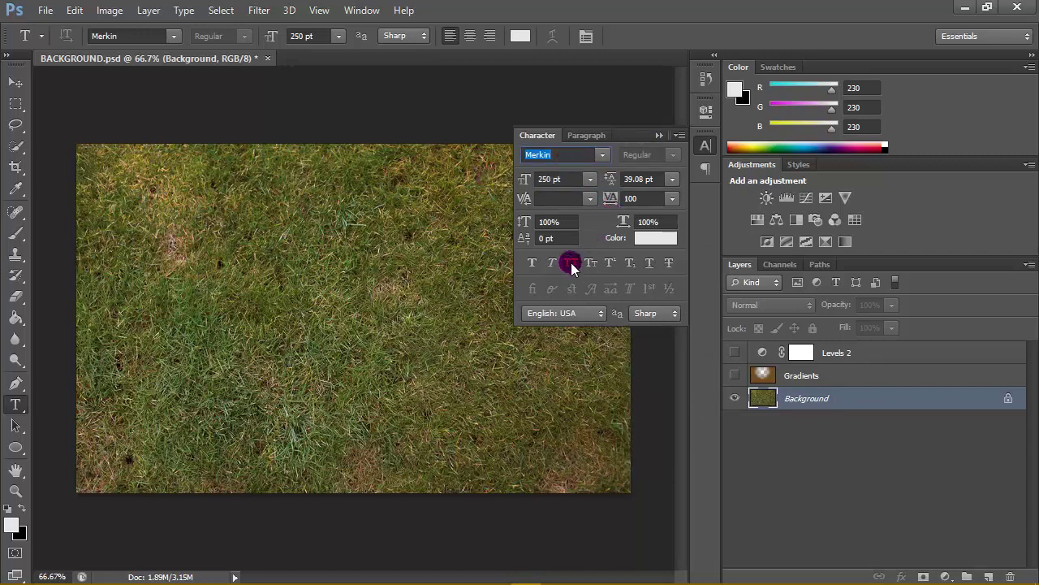
{"action": "left_click", "coordinate": [658, 132]}
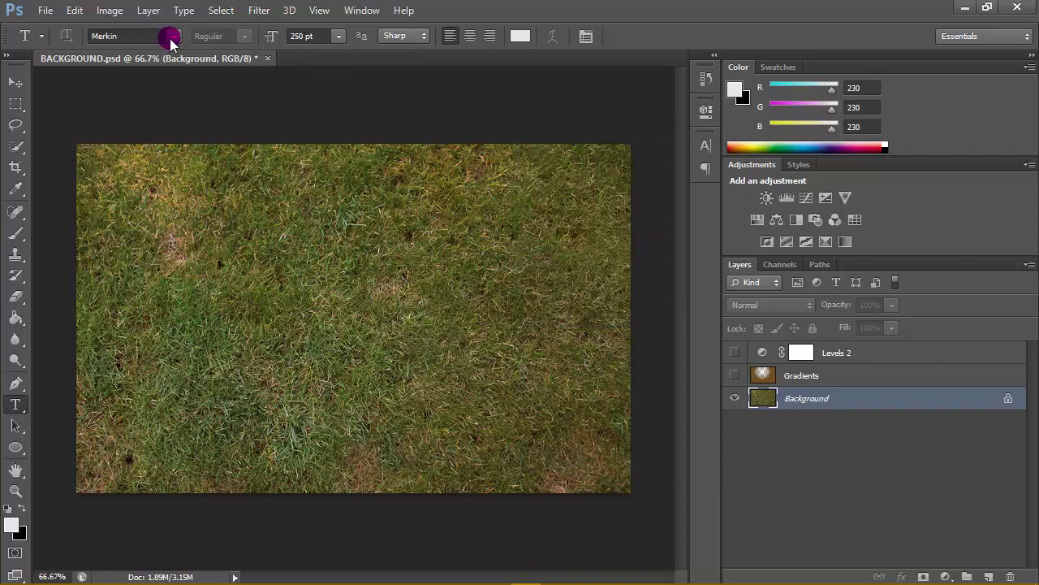
{"action": "left_click", "coordinate": [169, 38]}
{"action": "left_click", "coordinate": [173, 50]}
Add a text layer reading "PSD" over the grass in 250 pt Merkin.
{"action": "left_click", "coordinate": [237, 344]}
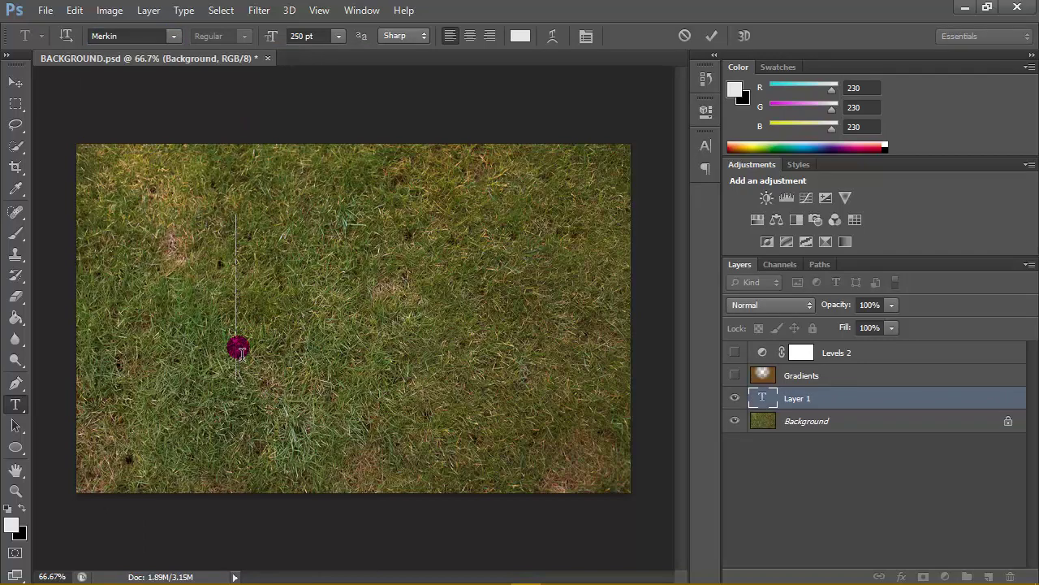
{"action": "type", "text": "PDD"}
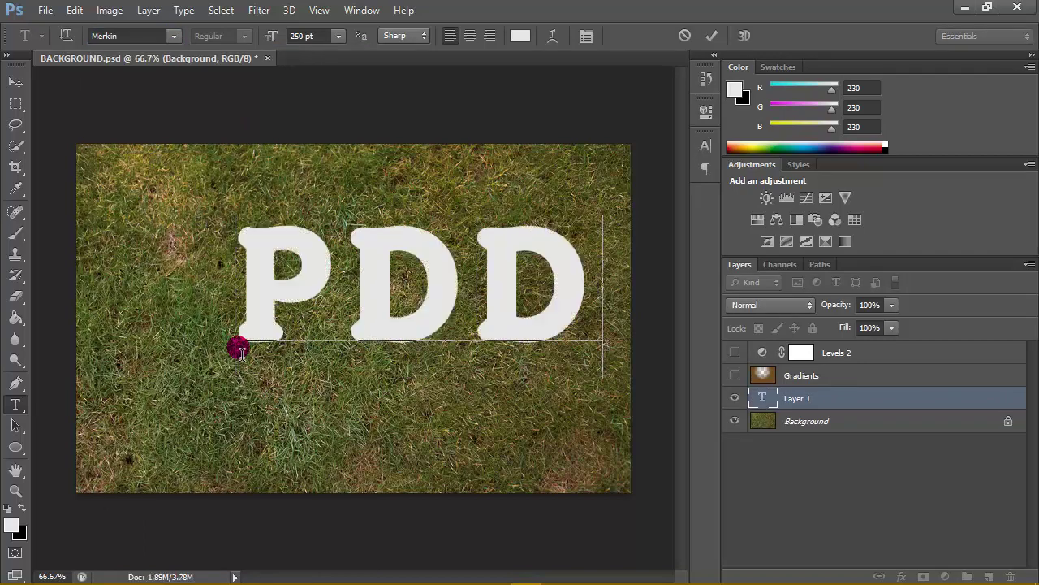
{"action": "key", "text": "BackSpace"}
{"action": "key", "text": "BackSpace"}
{"action": "type", "text": "SD"}
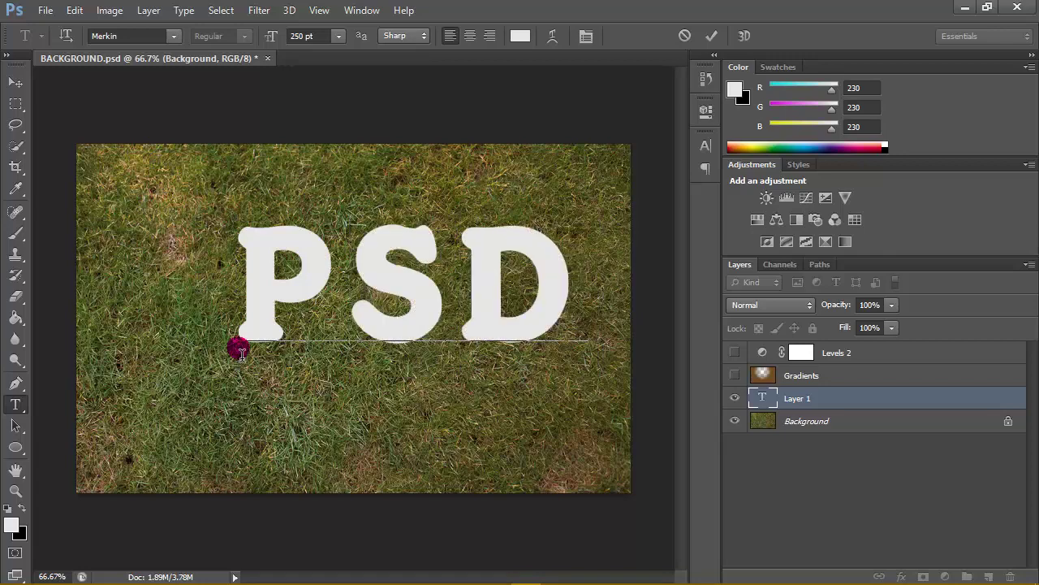
Move the PSD text down and to the left so it sits centred on the grass canvas.
{"action": "left_click", "coordinate": [15, 82]}
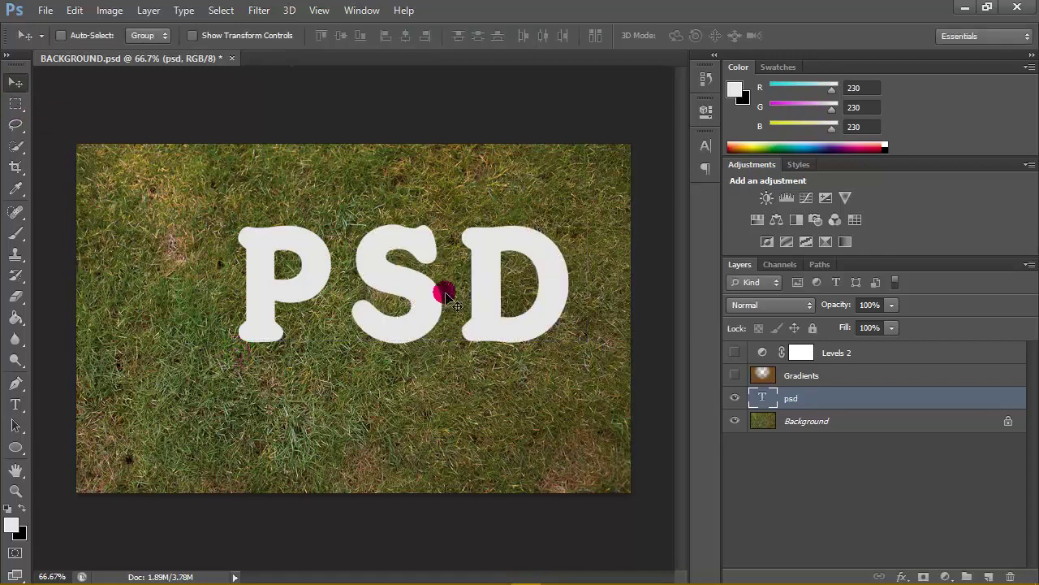
{"action": "left_click_drag", "start_coordinate": [414, 216], "coordinate": [393, 239]}
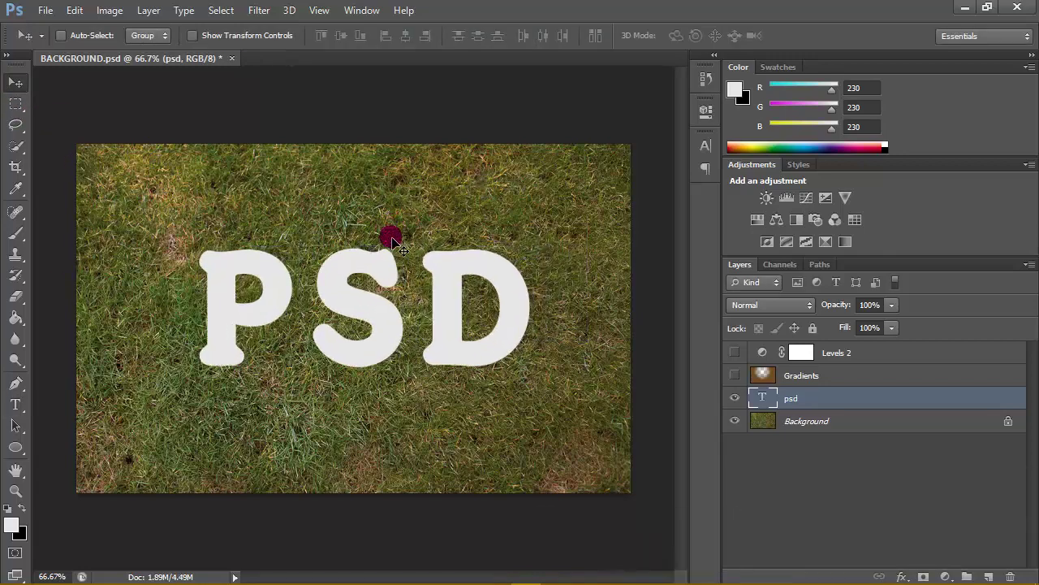
{"action": "left_click_drag", "start_coordinate": [375, 277], "coordinate": [363, 289]}
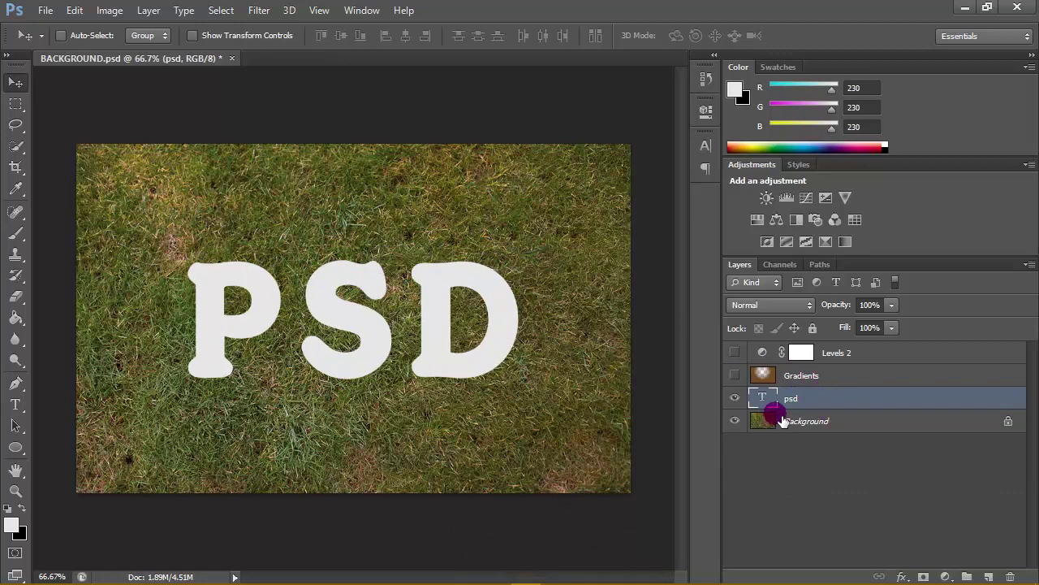
Load the psd text's pixels as a selection and add a layer named "stroke" directly above the Background layer.
{"action": "right_click", "coordinate": [762, 398]}
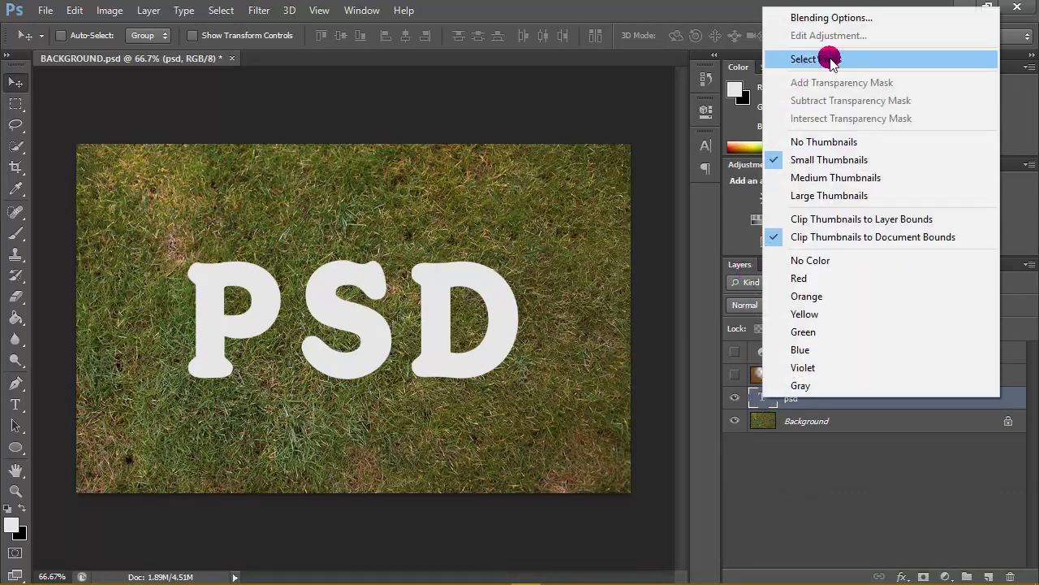
{"action": "left_click", "coordinate": [833, 63]}
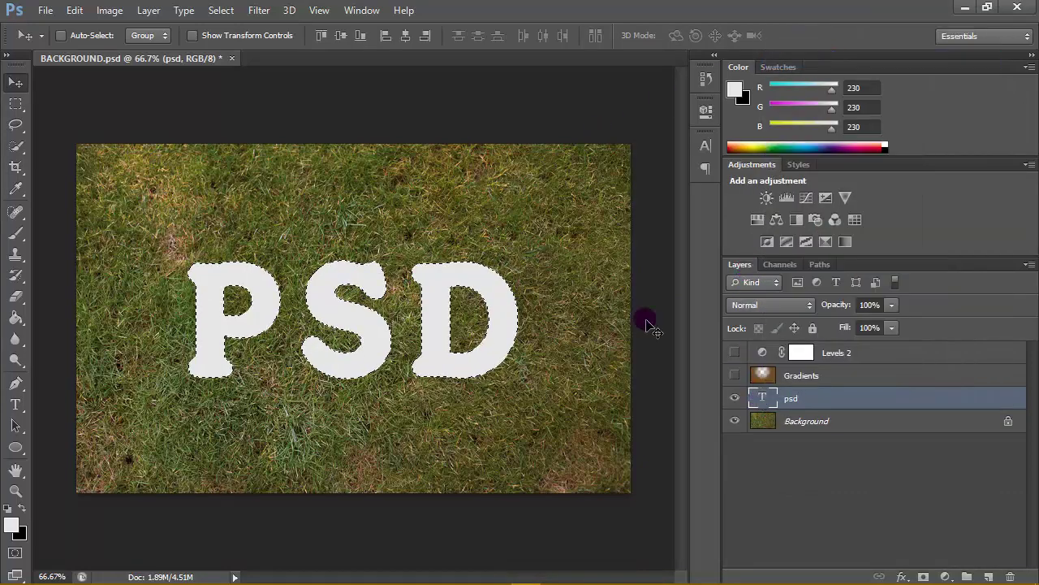
{"action": "left_click", "coordinate": [870, 423]}
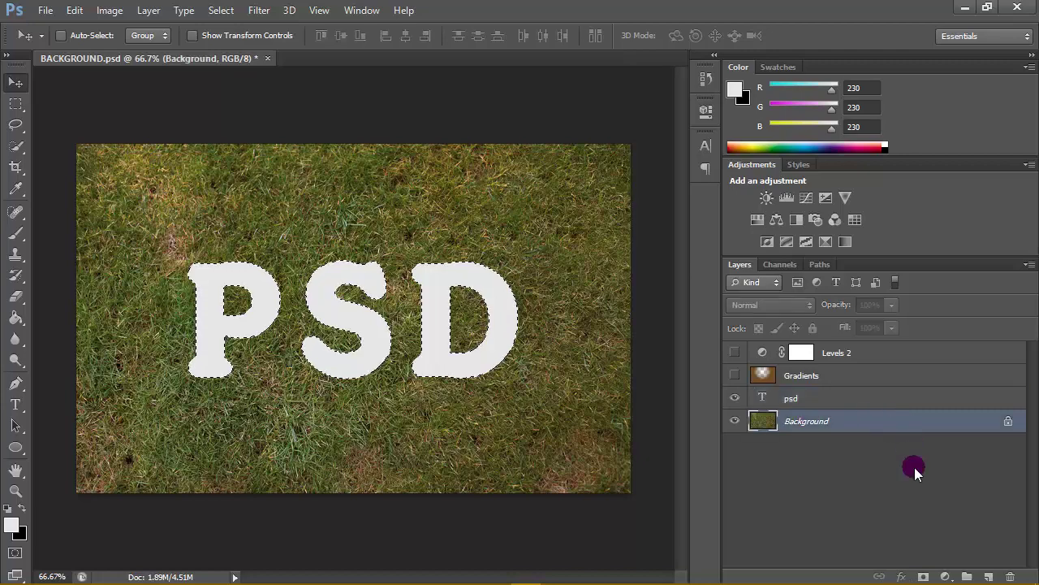
{"action": "left_click", "coordinate": [988, 575]}
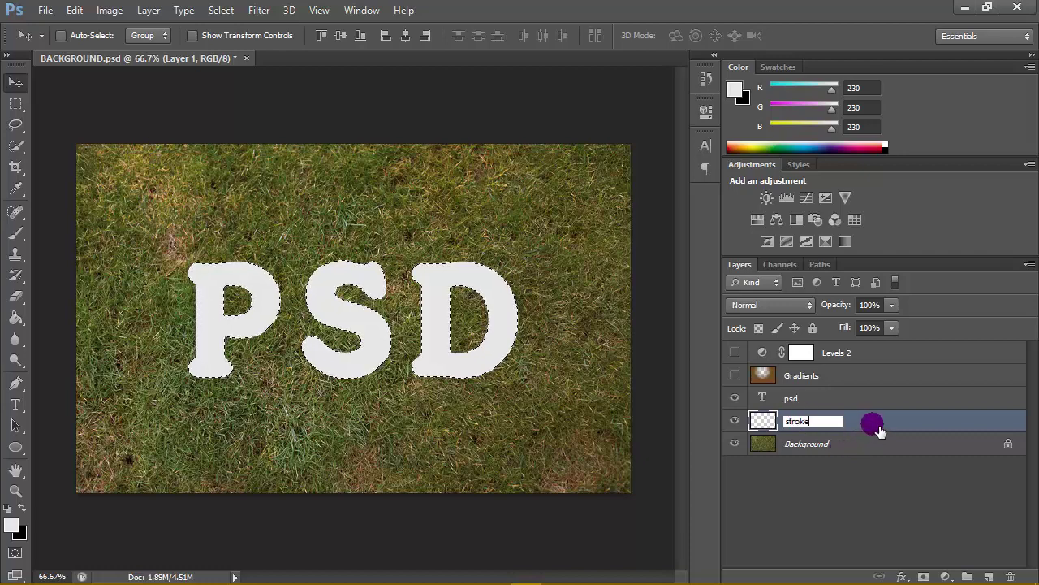
With the psd text layer active, expand the letter selection by 15 pixels.
{"action": "left_click", "coordinate": [846, 399]}
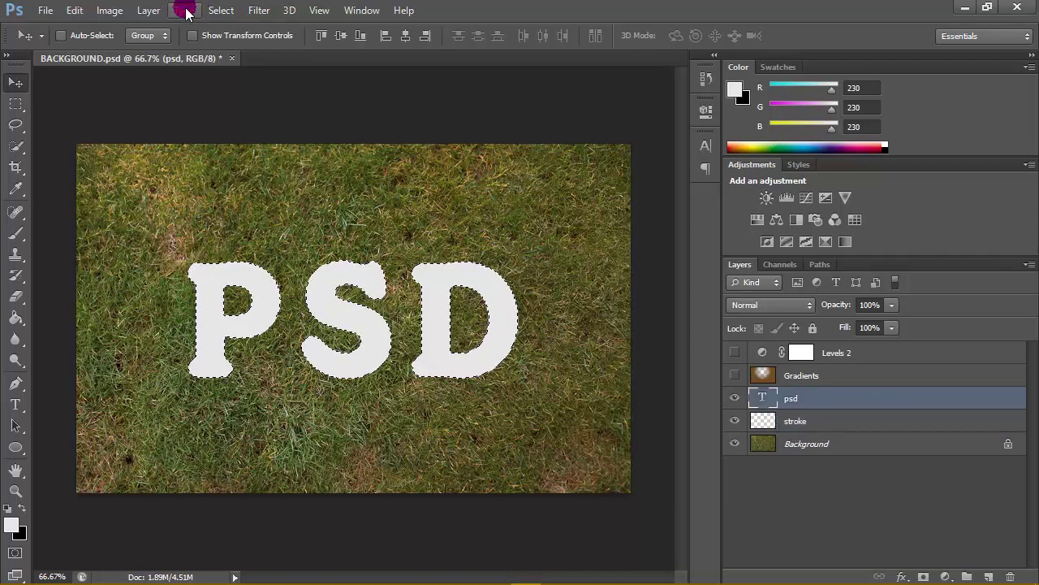
{"action": "left_click", "coordinate": [215, 12]}
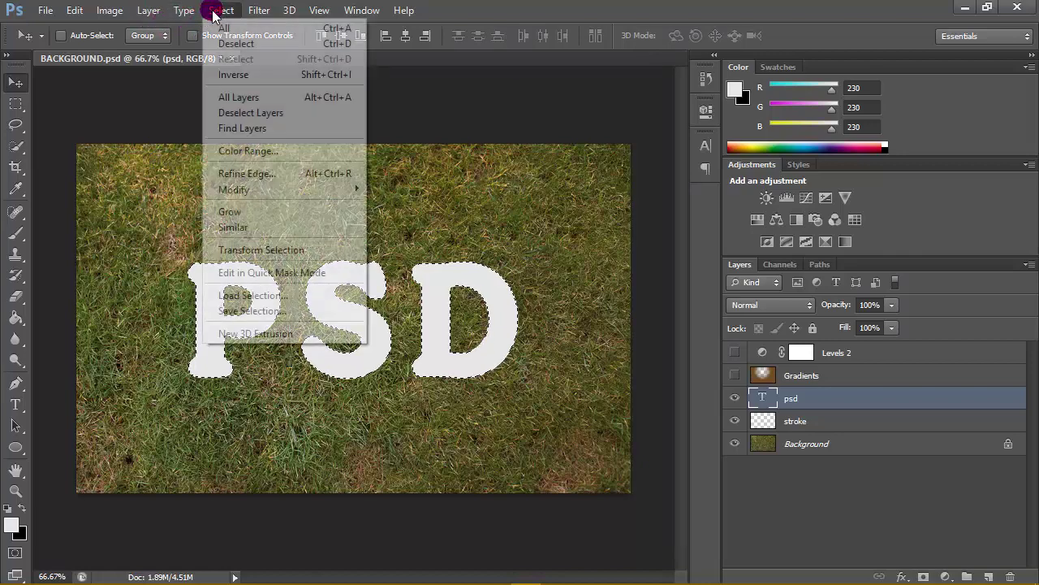
{"action": "left_click", "coordinate": [311, 194]}
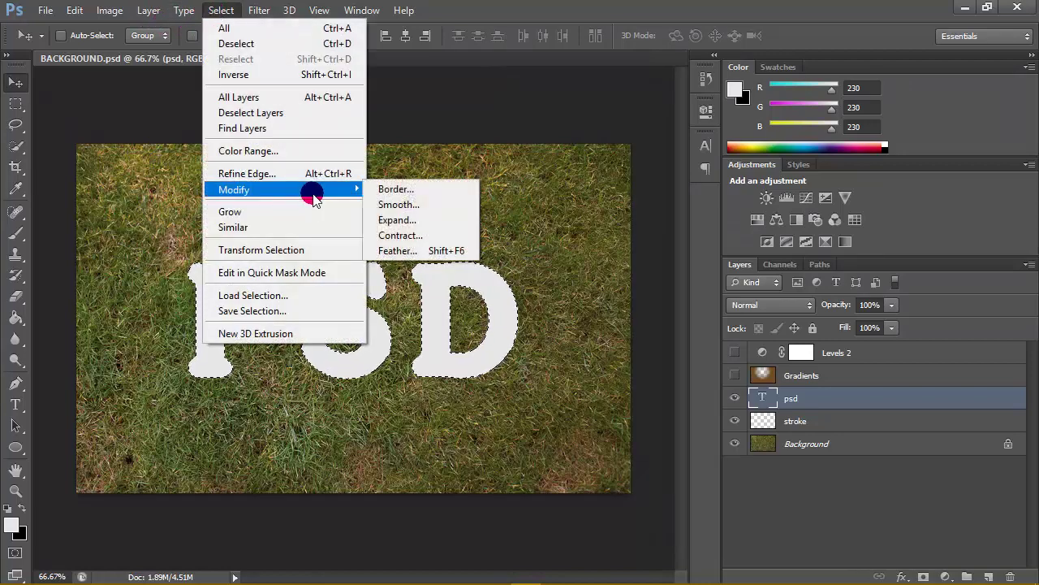
{"action": "left_click", "coordinate": [430, 217]}
{"action": "type", "text": "1"}
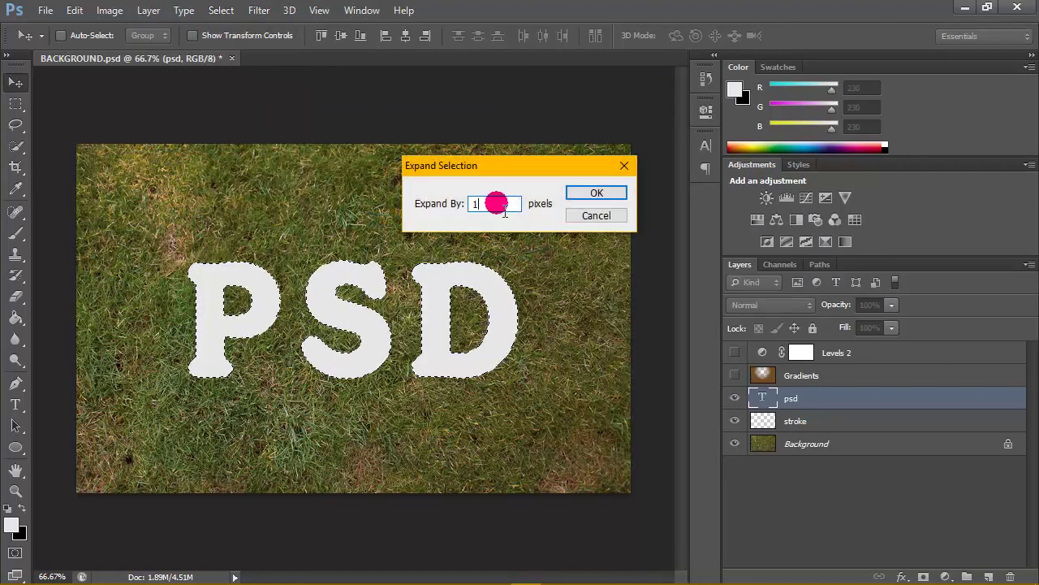
{"action": "left_click_drag", "start_coordinate": [504, 210], "coordinate": [459, 225]}
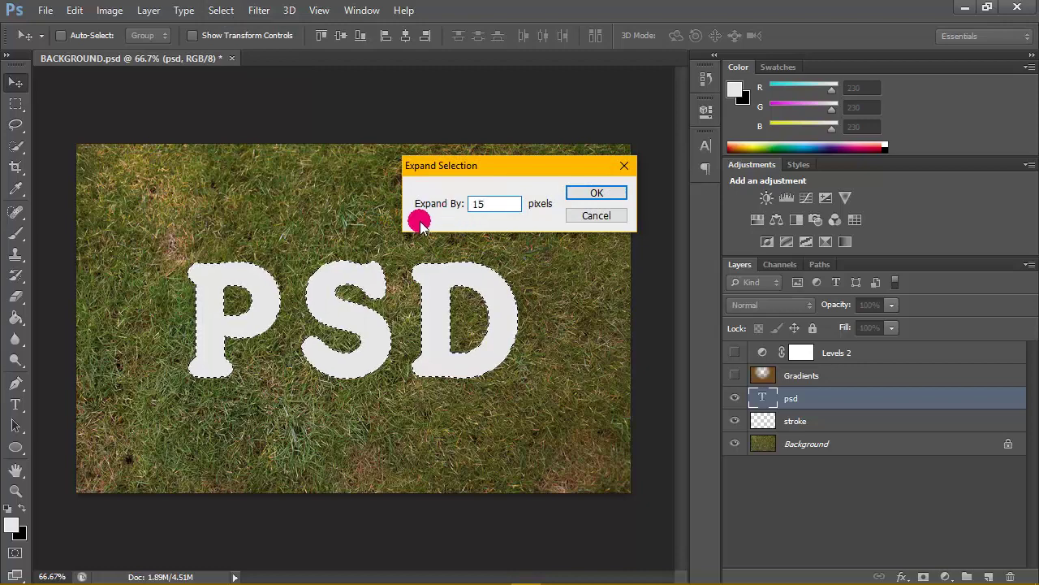
{"action": "left_click", "coordinate": [601, 196]}
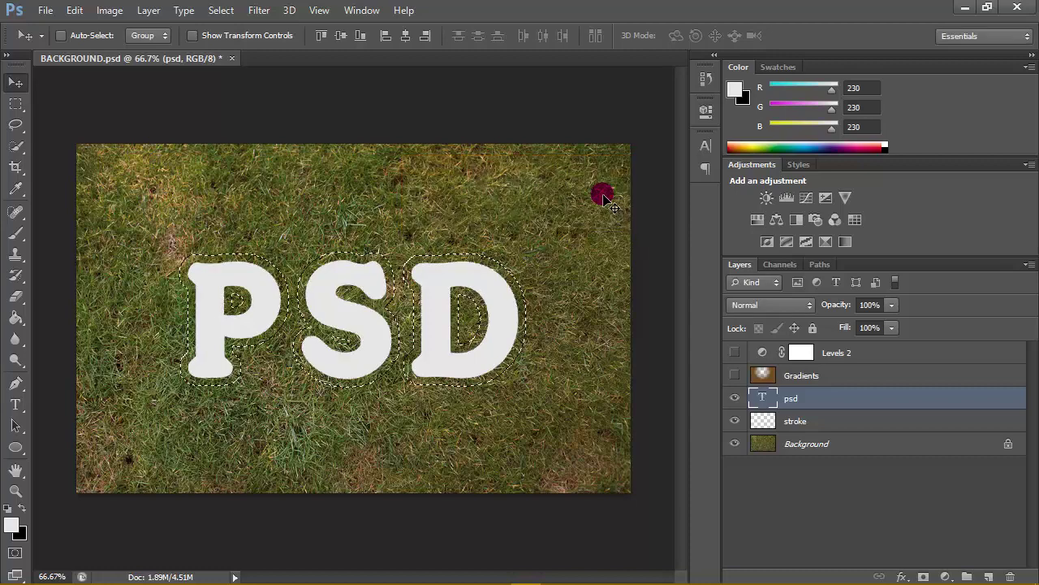
Make the stroke layer active and set the foreground colour to e7e7e7.
{"action": "left_click", "coordinate": [855, 425]}
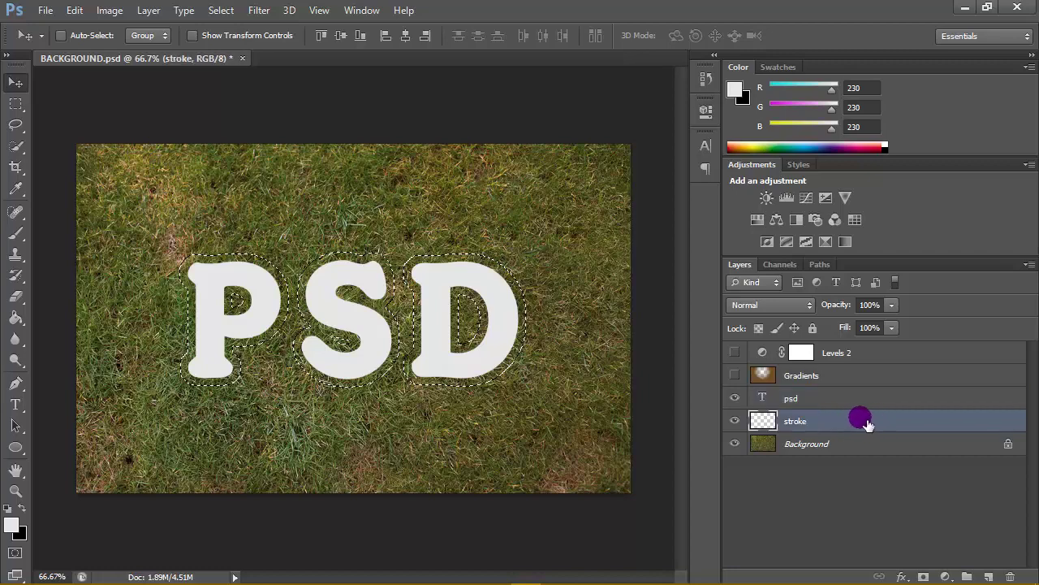
{"action": "left_click", "coordinate": [11, 524]}
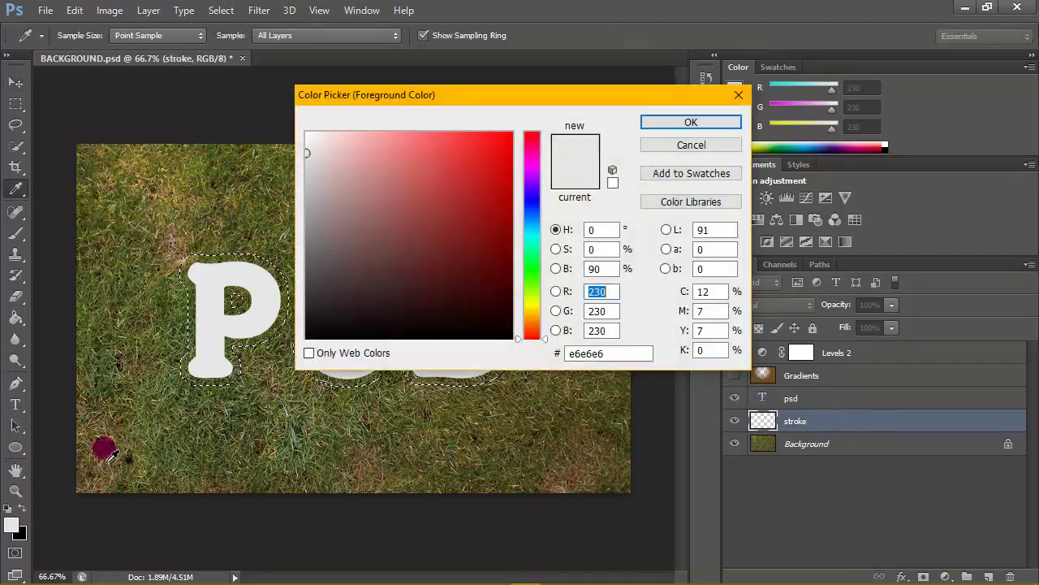
{"action": "left_click", "coordinate": [555, 355]}
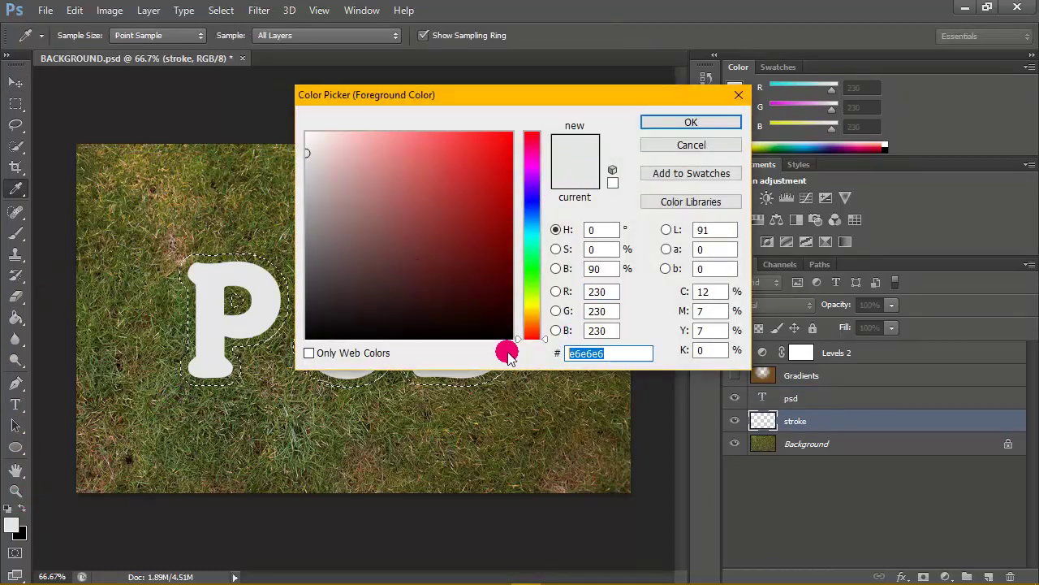
{"action": "type", "text": "e7e7e7"}
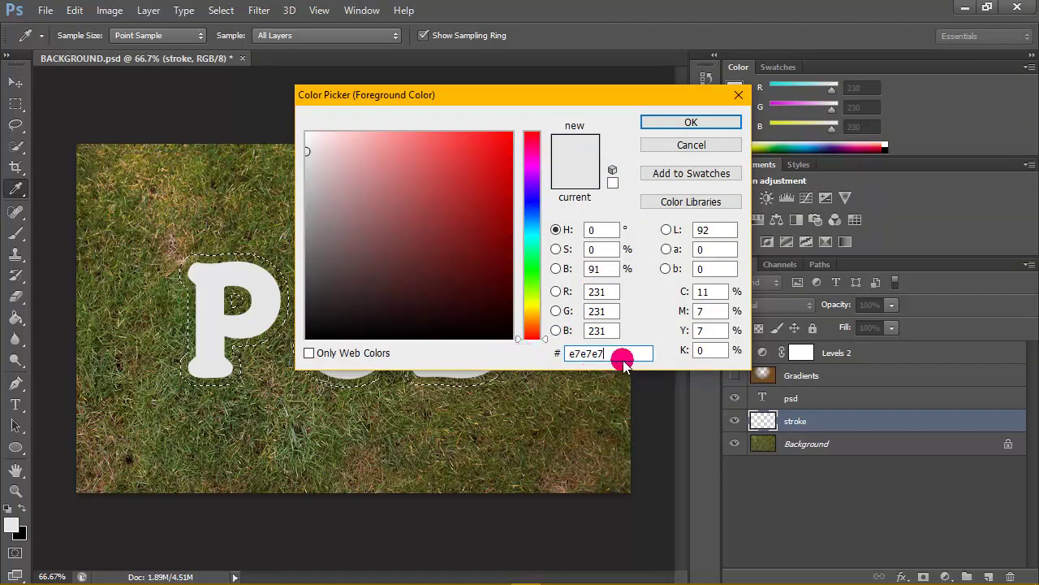
{"action": "double_click", "coordinate": [597, 354]}
{"action": "left_click", "coordinate": [690, 122]}
{"action": "key", "text": "v"}
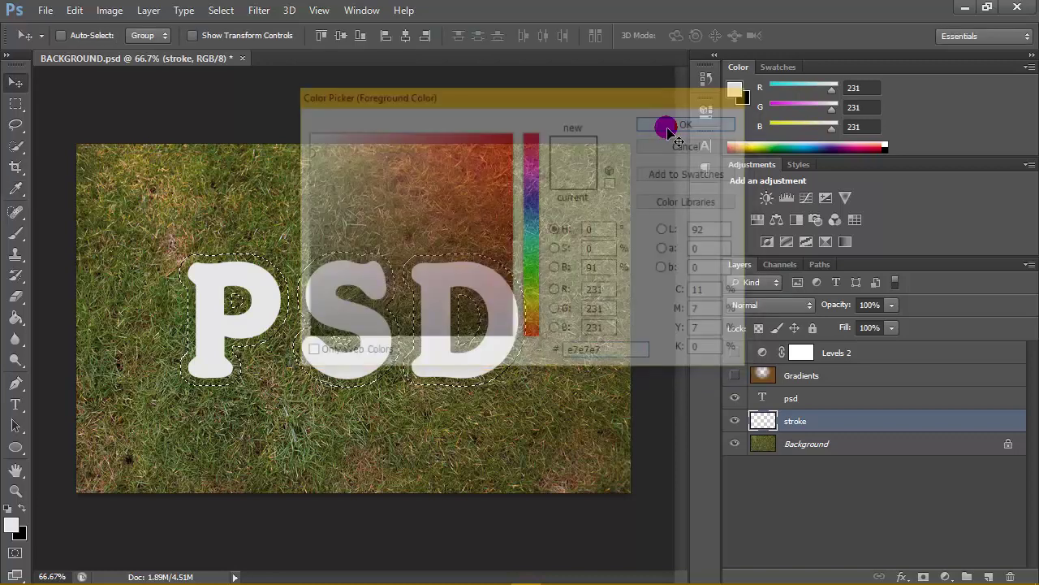
Fill the expanded selection on the stroke layer with the foreground colour using the Paint Bucket, and clear the selection.
{"action": "left_click", "coordinate": [16, 318]}
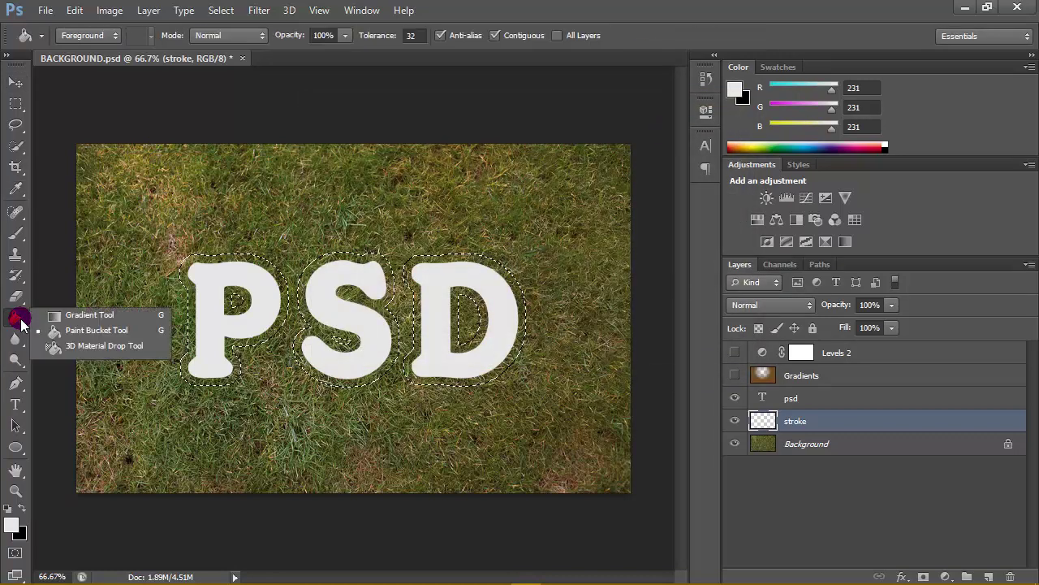
{"action": "left_click", "coordinate": [94, 330]}
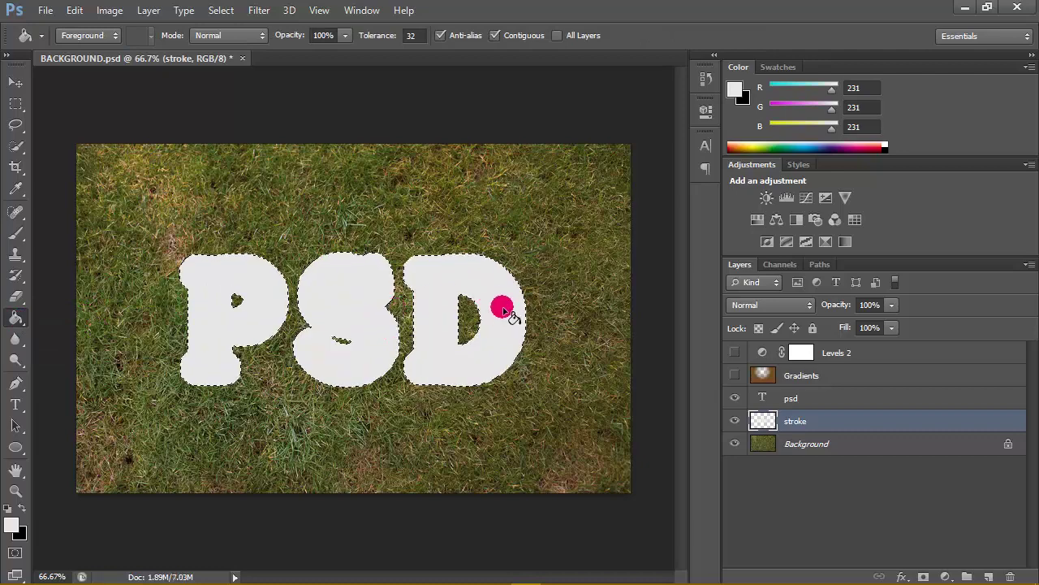
{"action": "left_click", "coordinate": [734, 398]}
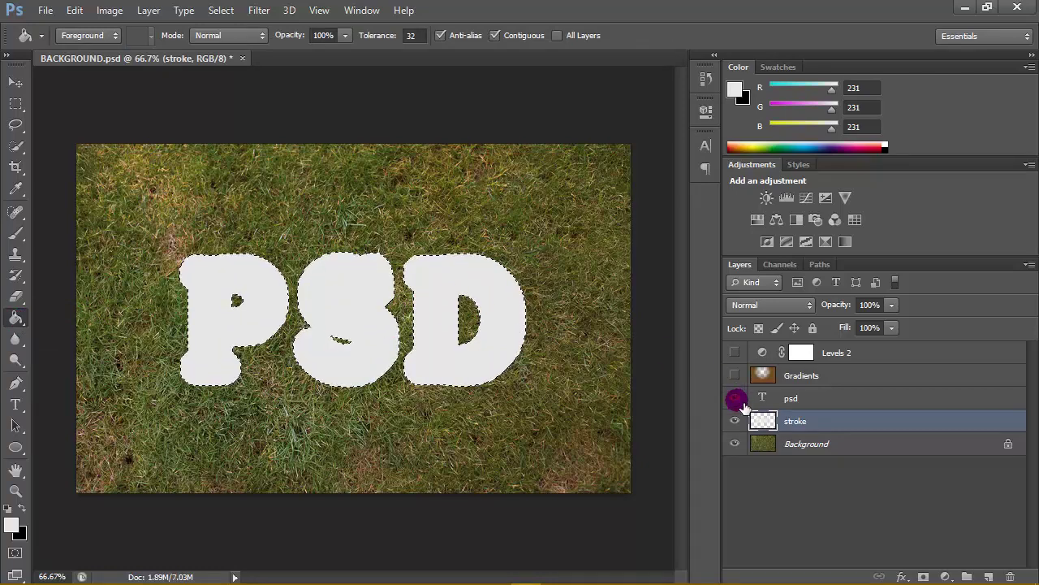
{"action": "left_click", "coordinate": [740, 389]}
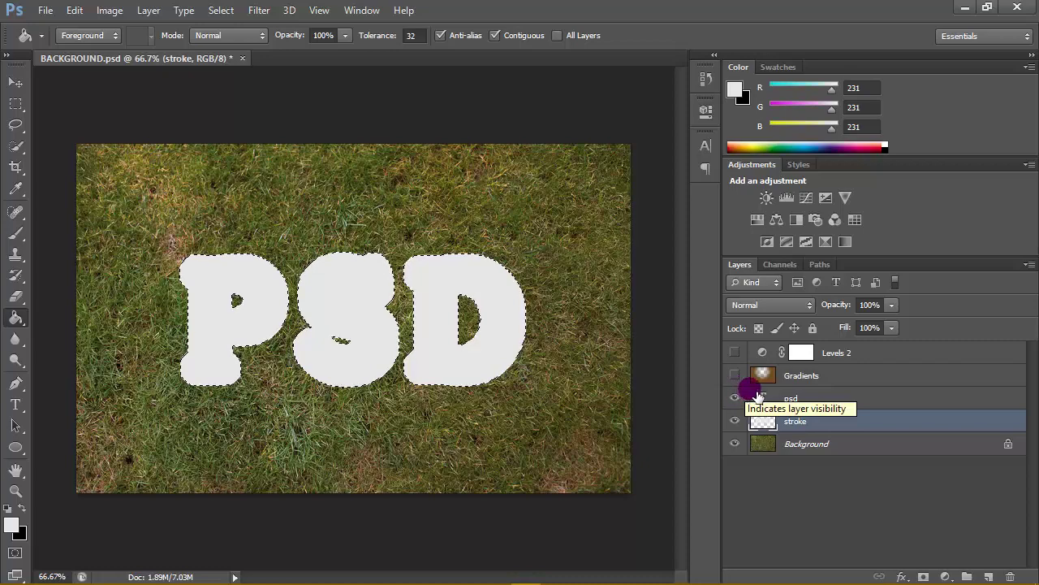
{"action": "left_click", "coordinate": [16, 103]}
{"action": "left_click", "coordinate": [210, 146]}
Make the psd text layer active and load its pixels as a selection.
{"action": "left_click", "coordinate": [784, 398]}
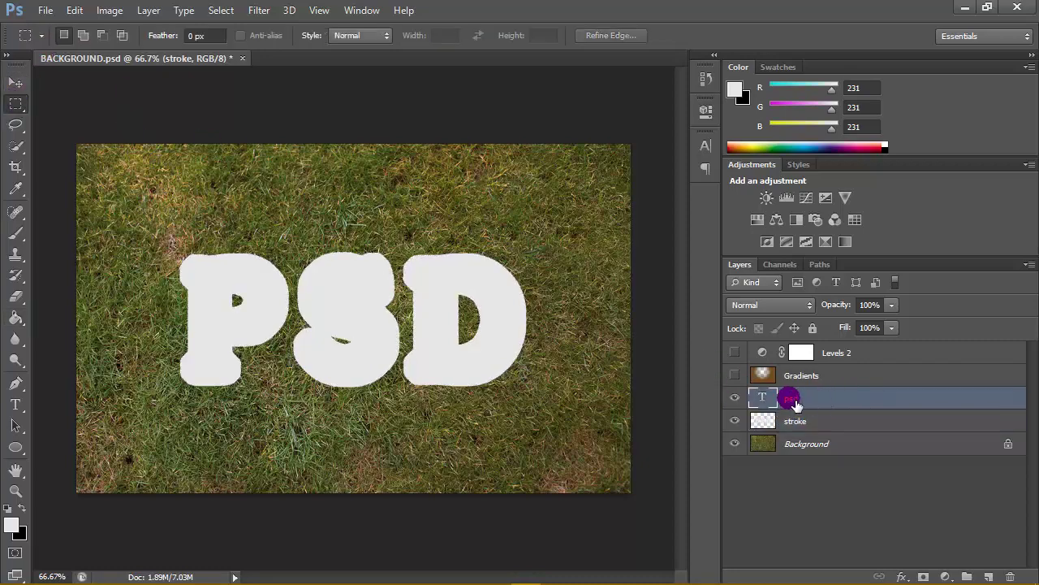
{"action": "right_click", "coordinate": [770, 401]}
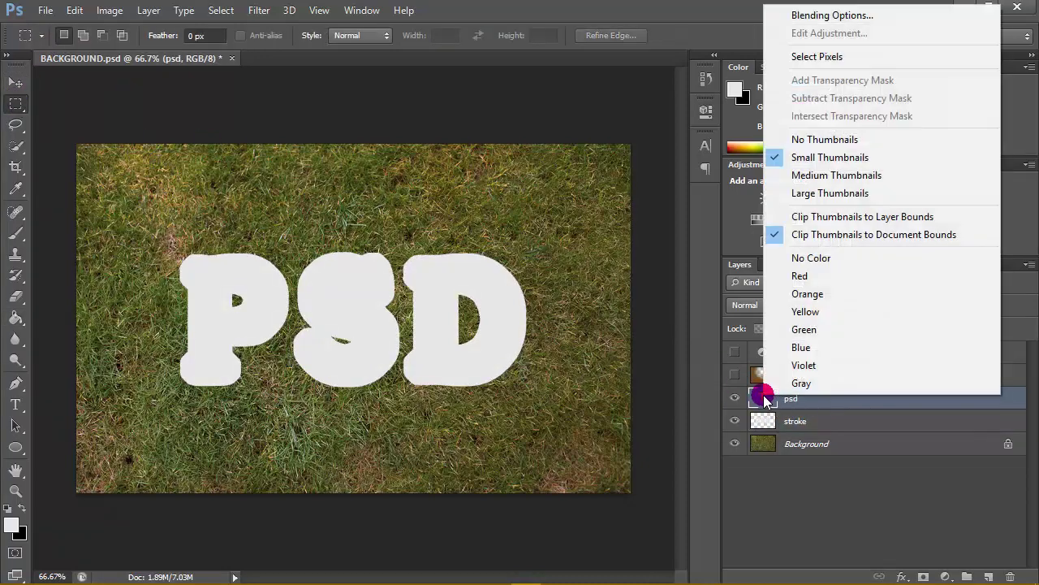
{"action": "left_click", "coordinate": [836, 57]}
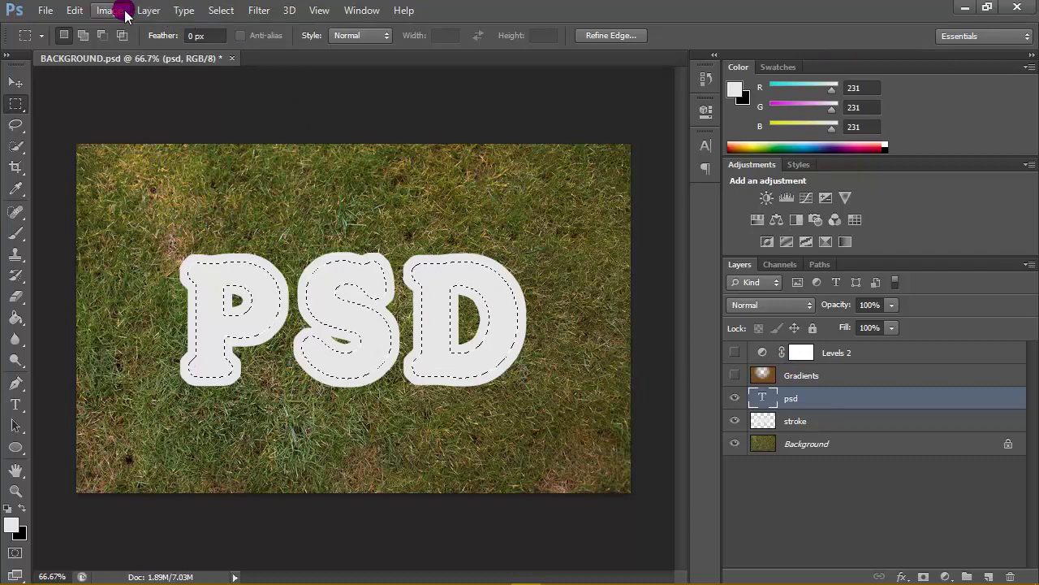
Expand the letter selection by 1 pixel.
{"action": "left_click", "coordinate": [222, 11]}
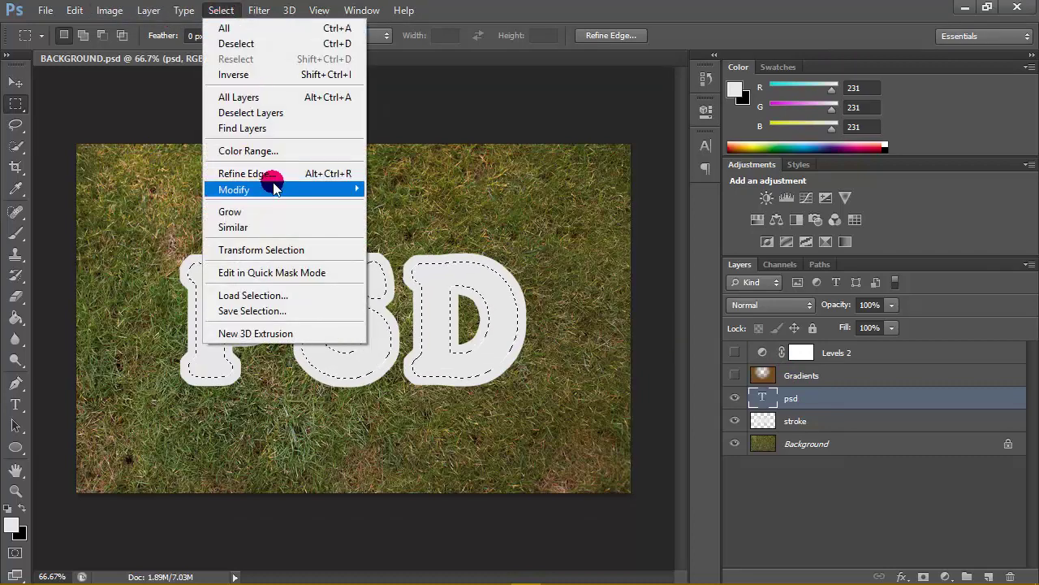
{"action": "mouse_move", "coordinate": [351, 193]}
{"action": "left_click", "coordinate": [430, 220]}
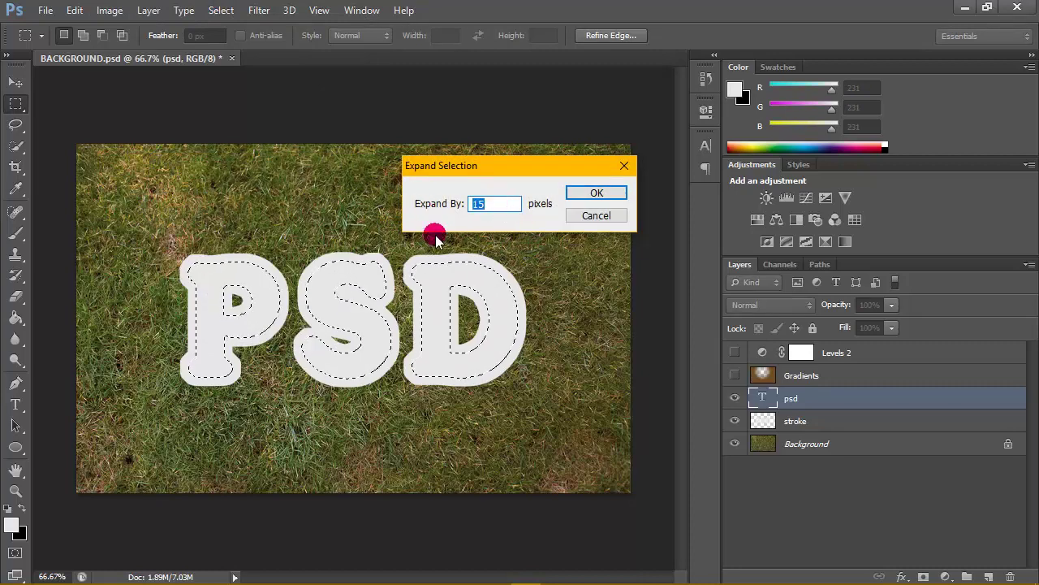
{"action": "type", "text": "1"}
{"action": "left_click", "coordinate": [598, 193]}
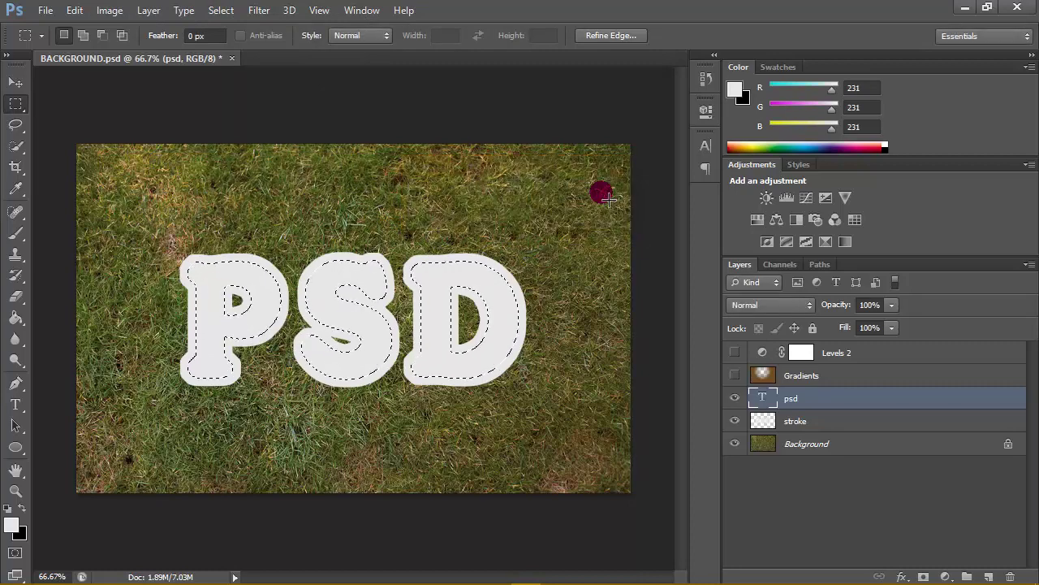
With the psd layer hidden, erase the stroke layer's fill inside the letter selection using a hard round 319 px Eraser.
{"action": "left_click", "coordinate": [735, 398]}
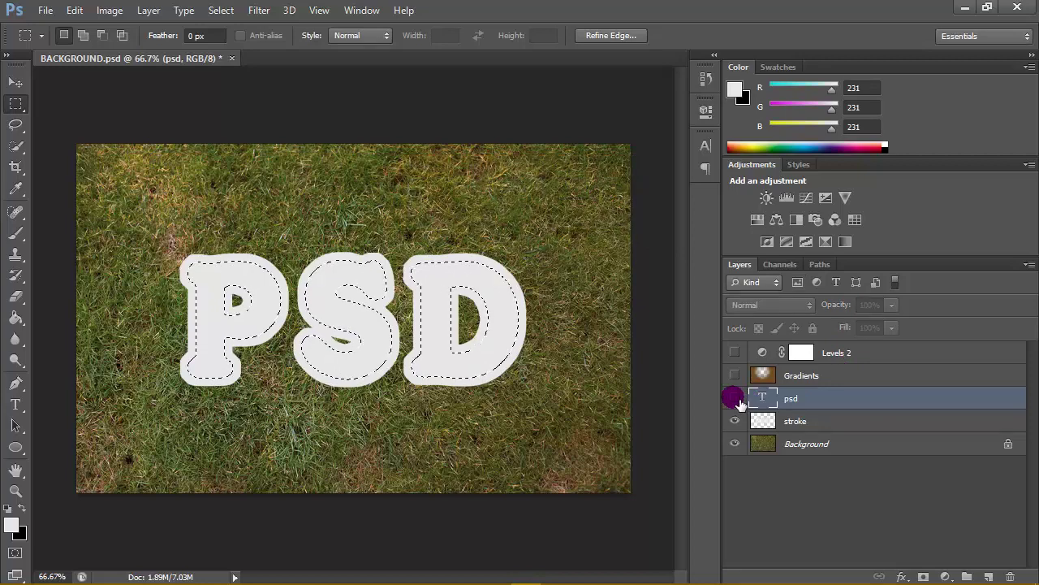
{"action": "left_click", "coordinate": [834, 423]}
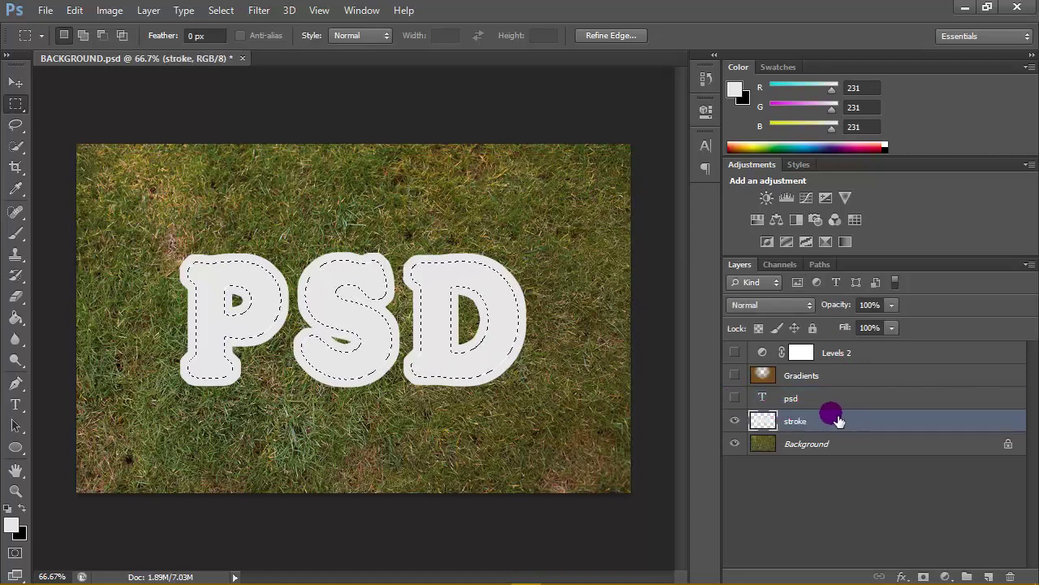
{"action": "left_click", "coordinate": [18, 298]}
{"action": "left_click_drag", "start_coordinate": [18, 302], "coordinate": [81, 294]}
{"action": "right_click", "coordinate": [274, 276]}
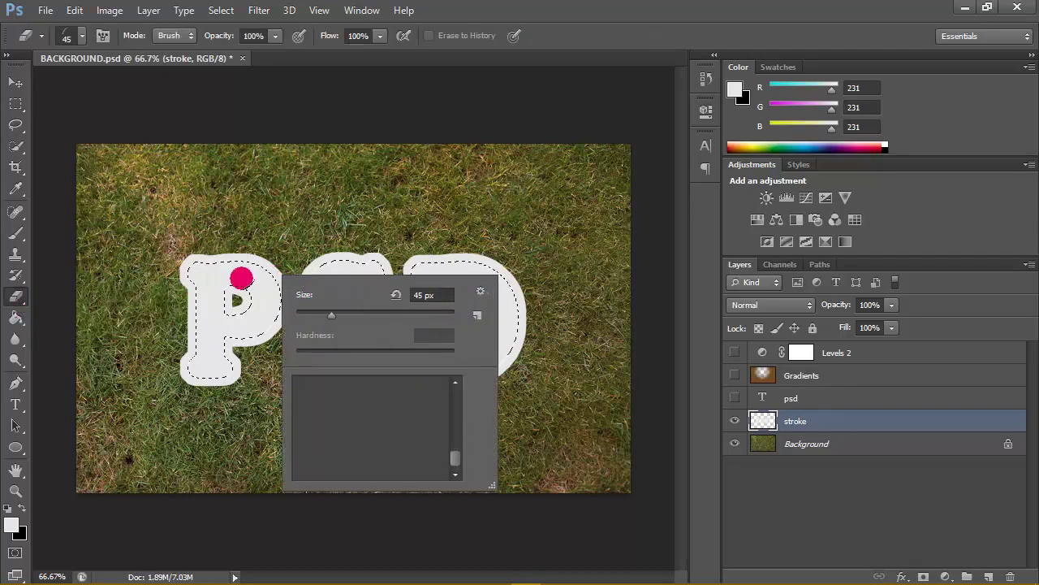
{"action": "left_click", "coordinate": [570, 5]}
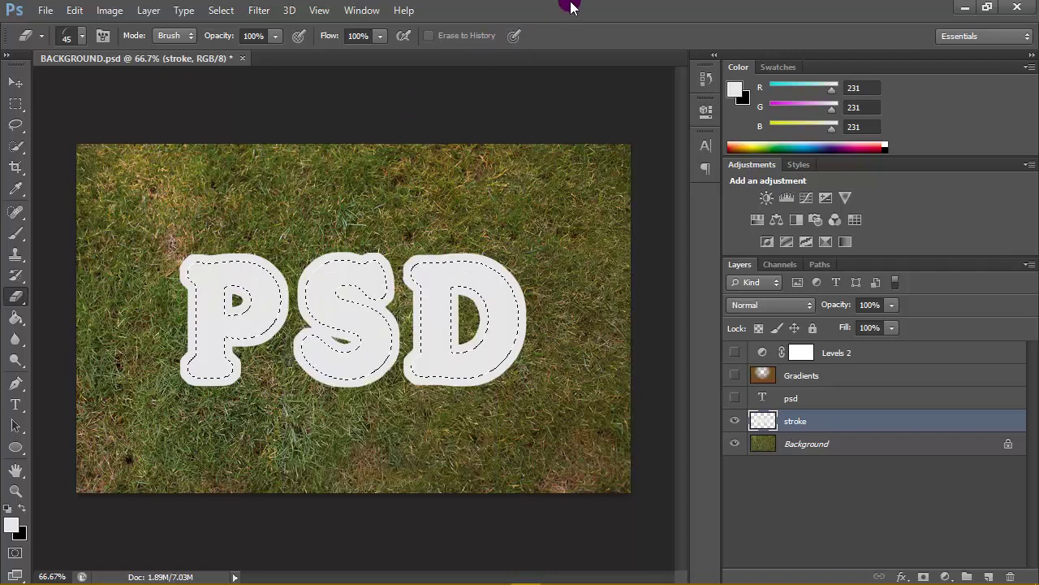
{"action": "key", "text": "Return"}
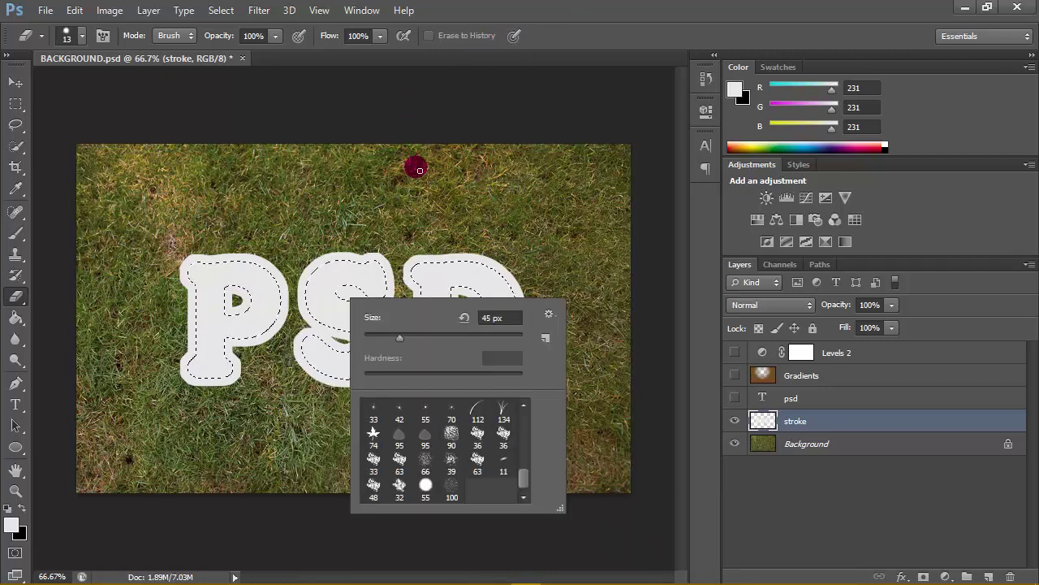
{"action": "left_click_drag", "start_coordinate": [520, 485], "coordinate": [506, 394]}
{"action": "left_click", "coordinate": [399, 412]}
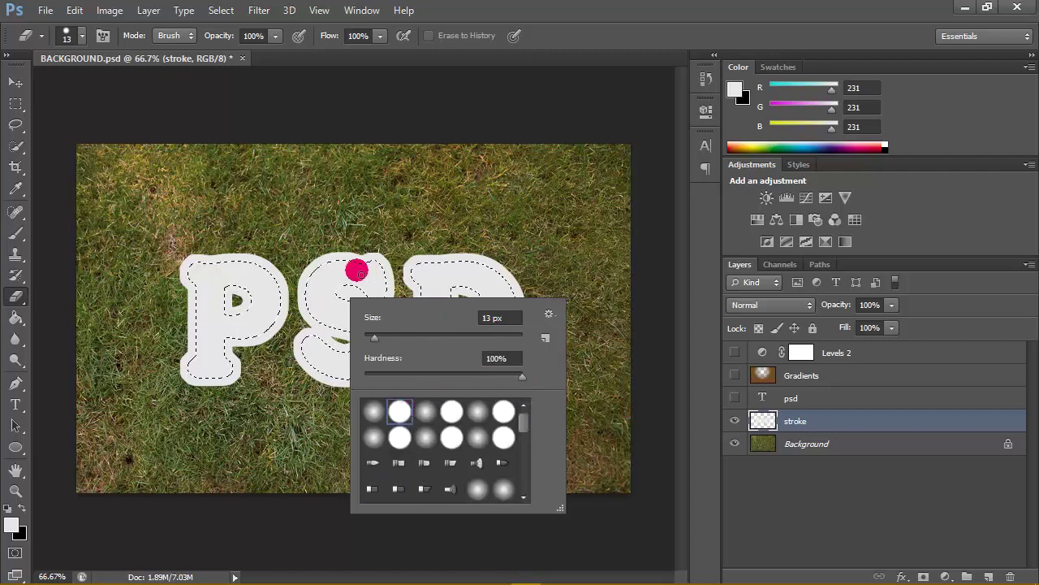
{"action": "left_click", "coordinate": [492, 336]}
{"action": "mouse_move", "coordinate": [253, 289]}
{"action": "left_mouse_down"}
{"action": "mouse_move", "coordinate": [349, 312]}
{"action": "mouse_move", "coordinate": [459, 312]}
{"action": "mouse_move", "coordinate": [471, 278]}
{"action": "mouse_move", "coordinate": [317, 315]}
{"action": "mouse_move", "coordinate": [243, 302]}
{"action": "mouse_move", "coordinate": [197, 253]}
{"action": "mouse_move", "coordinate": [314, 262]}
{"action": "mouse_move", "coordinate": [465, 307]}
{"action": "mouse_move", "coordinate": [508, 258]}
{"action": "mouse_move", "coordinate": [242, 267]}
{"action": "mouse_move", "coordinate": [219, 309]}
{"action": "mouse_move", "coordinate": [451, 242]}
{"action": "mouse_move", "coordinate": [457, 317]}
{"action": "mouse_move", "coordinate": [527, 277]}
{"action": "mouse_move", "coordinate": [477, 238]}
{"action": "mouse_move", "coordinate": [350, 293]}
{"action": "mouse_move", "coordinate": [383, 294]}
{"action": "mouse_move", "coordinate": [306, 253]}
{"action": "left_mouse_up"}
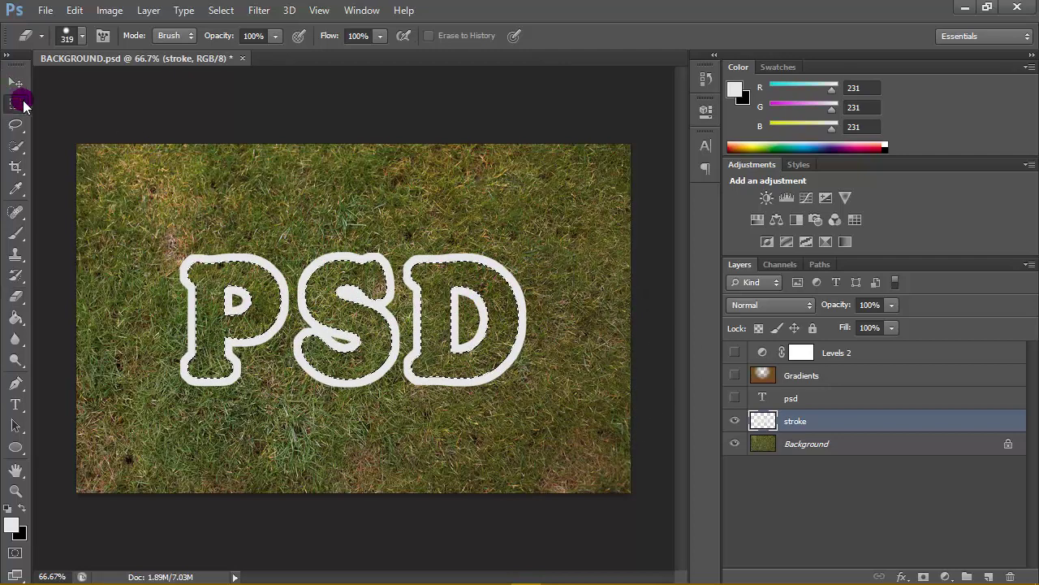
Show the psd text layer again and clear the selection.
{"action": "left_click", "coordinate": [15, 102]}
{"action": "left_click", "coordinate": [735, 397]}
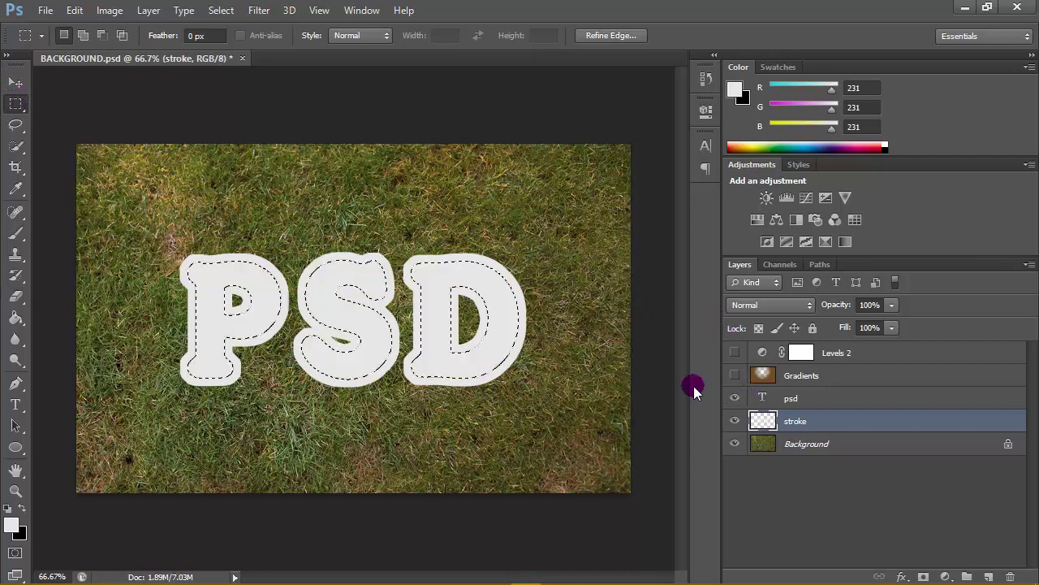
{"action": "left_click", "coordinate": [134, 168]}
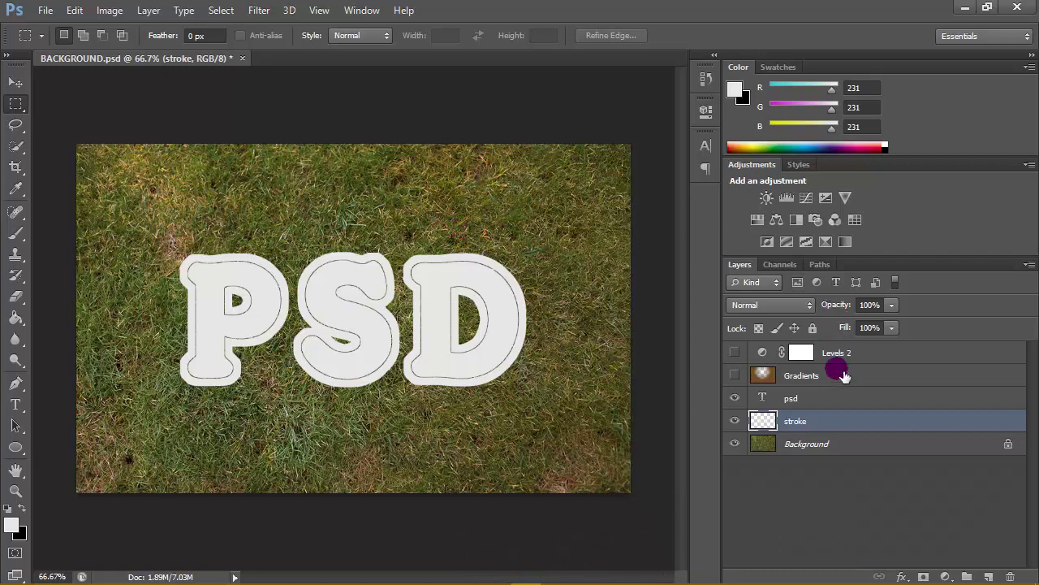
Load the psd text layer's pixels as a selection again.
{"action": "left_click", "coordinate": [762, 398]}
{"action": "right_click", "coordinate": [758, 396]}
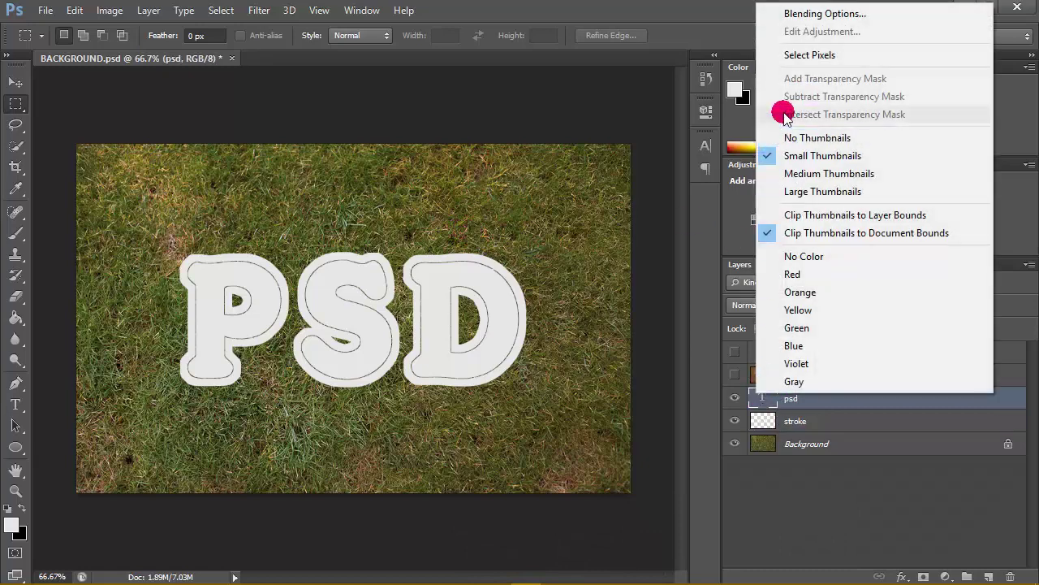
{"action": "left_click", "coordinate": [803, 55]}
Expand the letter selection by 10 pixels and invert it.
{"action": "left_click", "coordinate": [237, 11]}
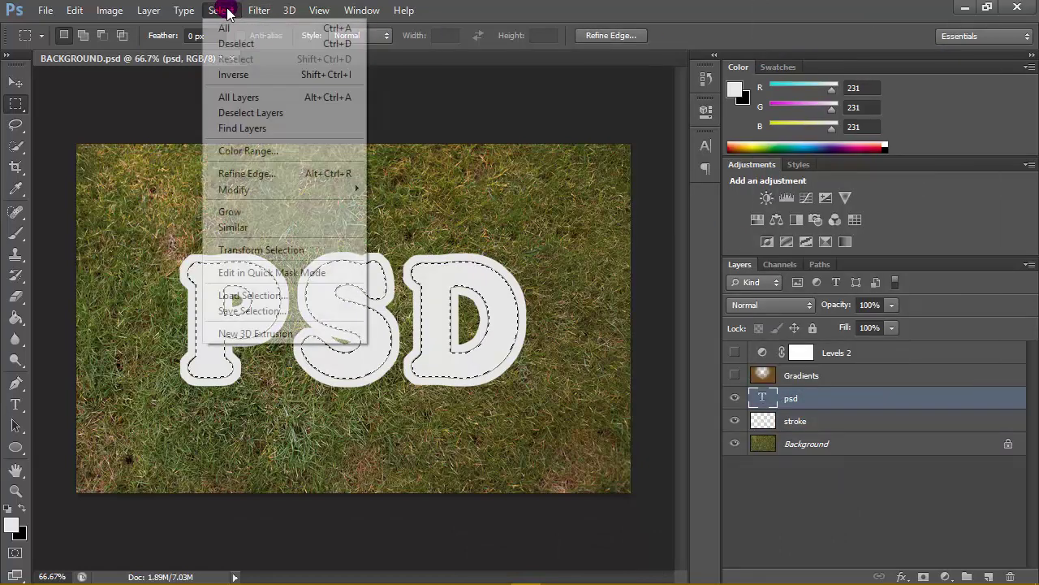
{"action": "mouse_move", "coordinate": [359, 190]}
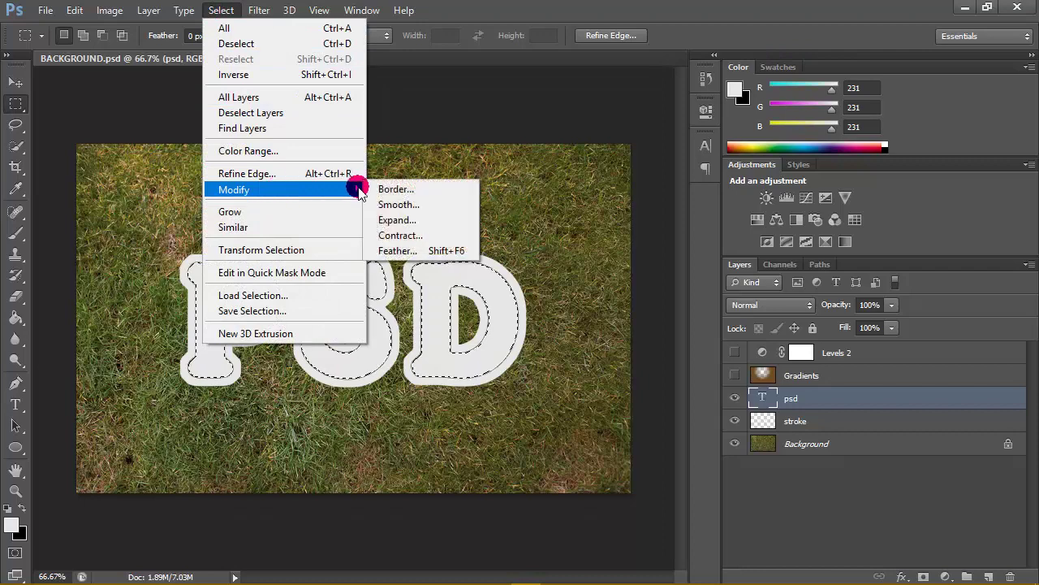
{"action": "left_click", "coordinate": [439, 220]}
{"action": "double_click", "coordinate": [494, 203]}
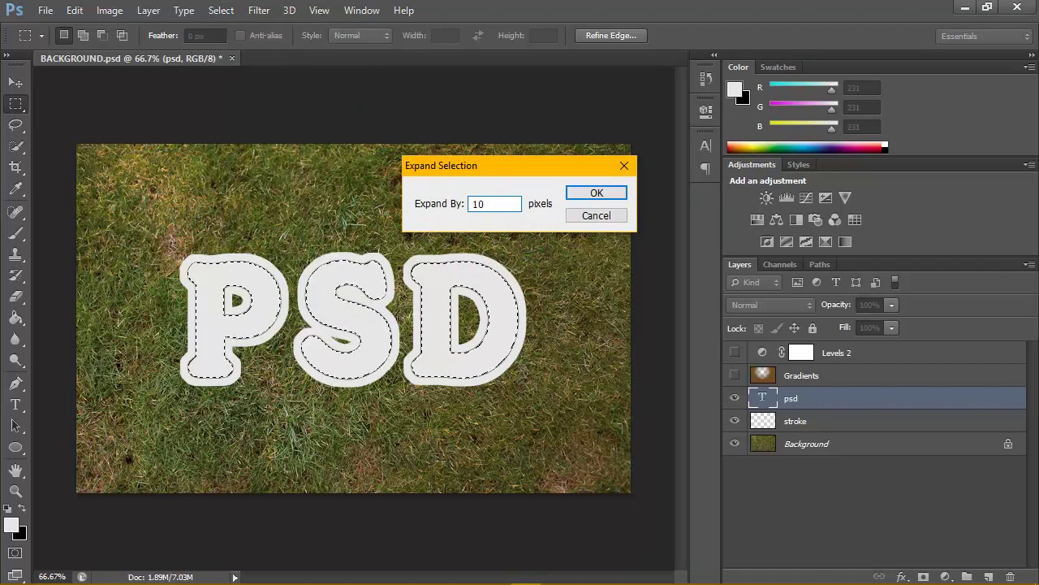
{"action": "left_click", "coordinate": [593, 192]}
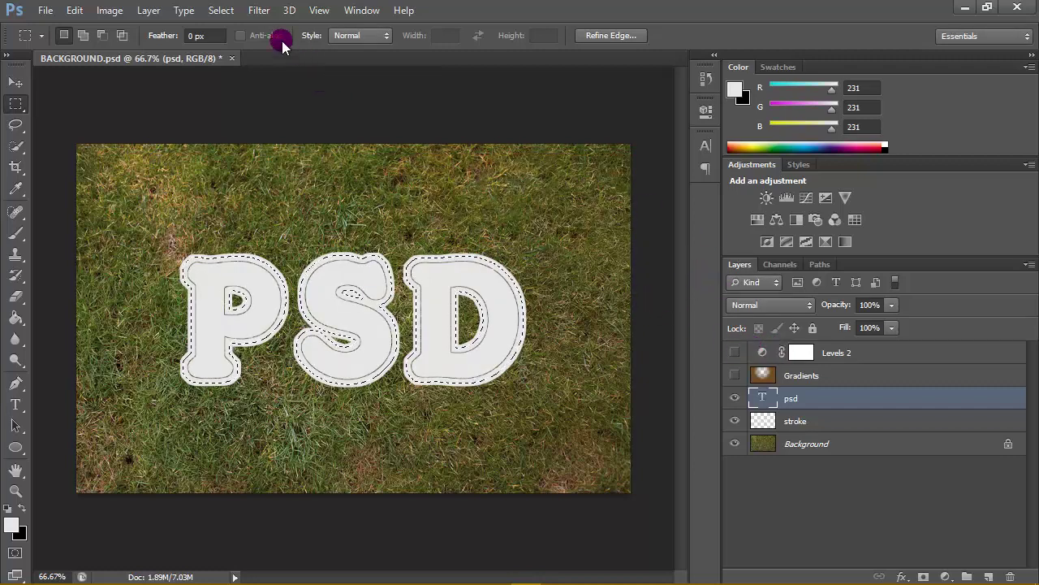
{"action": "left_click", "coordinate": [228, 11]}
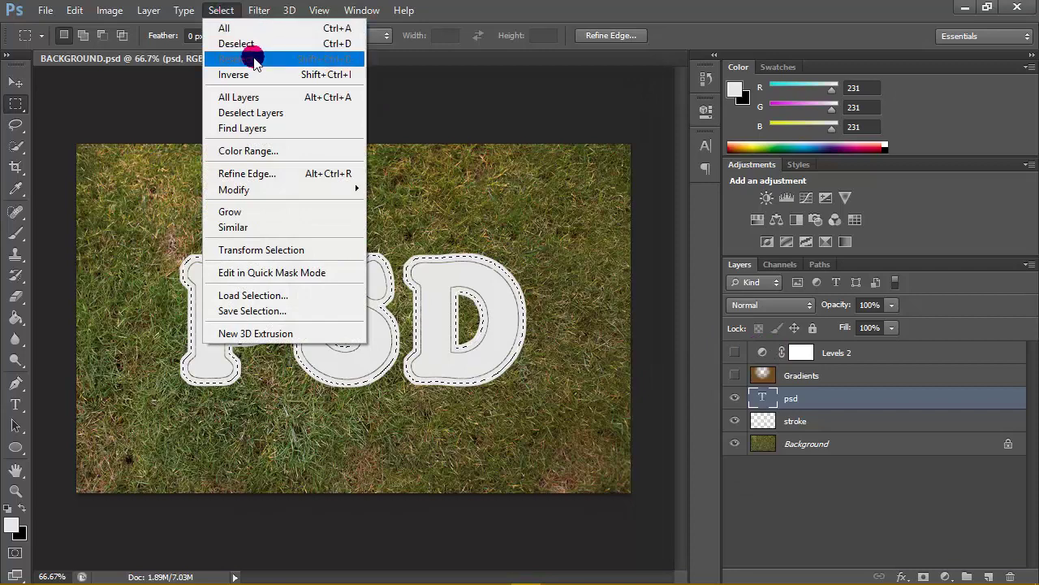
{"action": "left_click", "coordinate": [286, 81]}
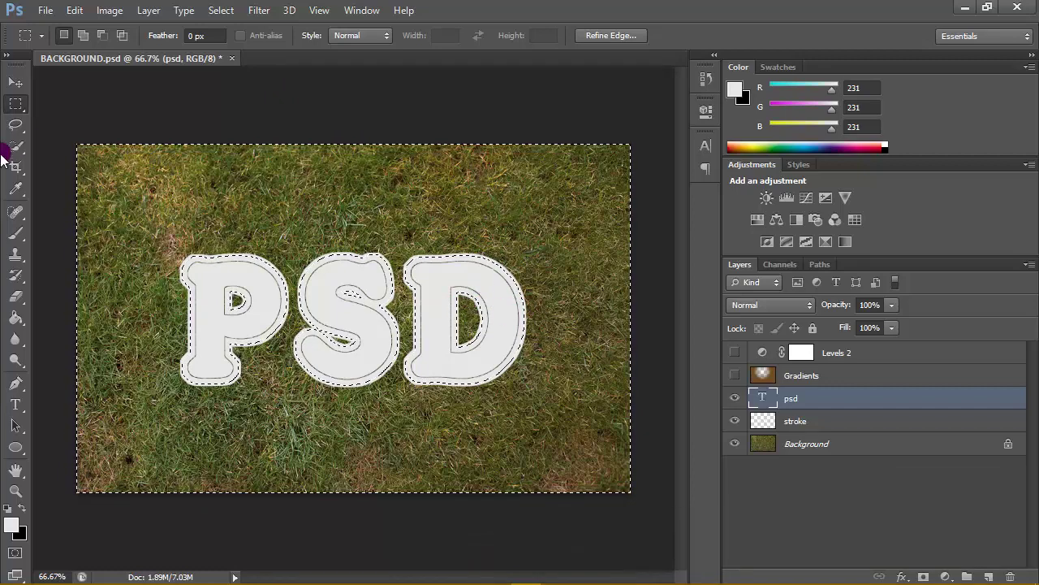
Erase the stroke layer's fill in the upper gap of the letter S using a hard round 33 px Eraser.
{"action": "left_click", "coordinate": [15, 296]}
{"action": "left_click", "coordinate": [70, 295]}
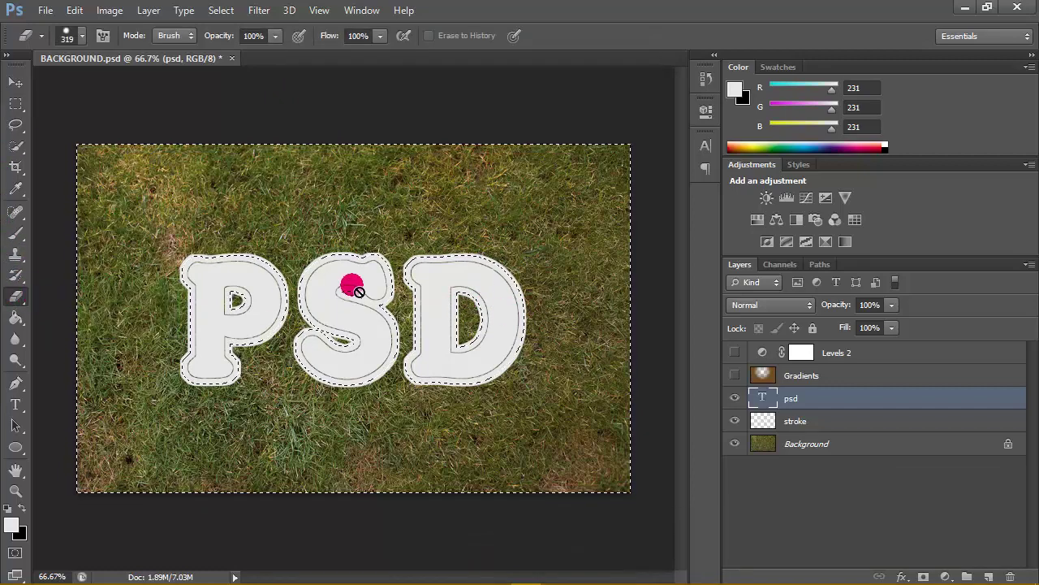
{"action": "left_click", "coordinate": [821, 419]}
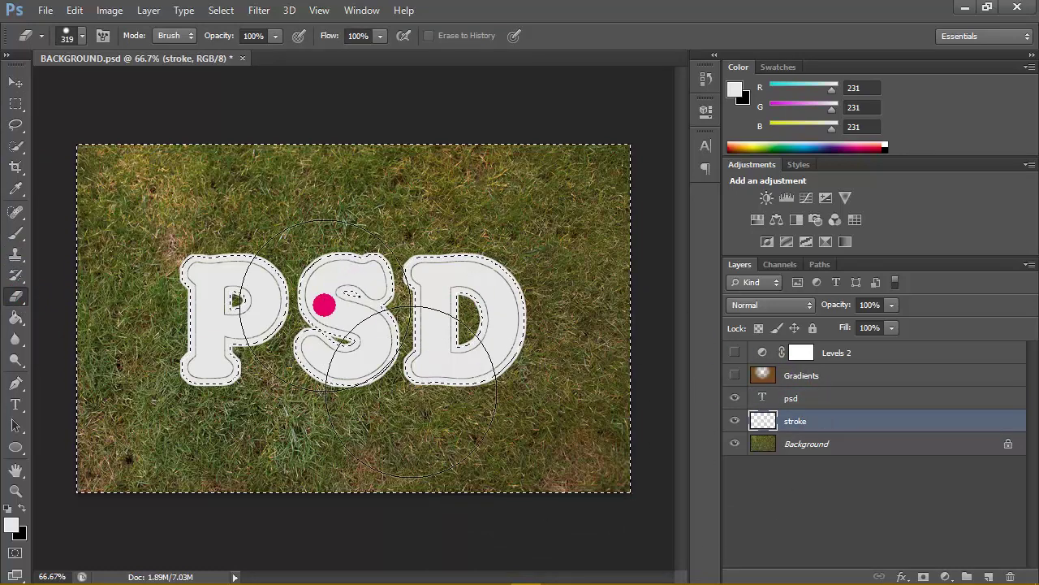
{"action": "scroll", "coordinate": [334, 301], "scroll_direction": "up", "scroll_amount": 5}
{"action": "right_click", "coordinate": [398, 262]}
{"action": "left_click", "coordinate": [459, 298]}
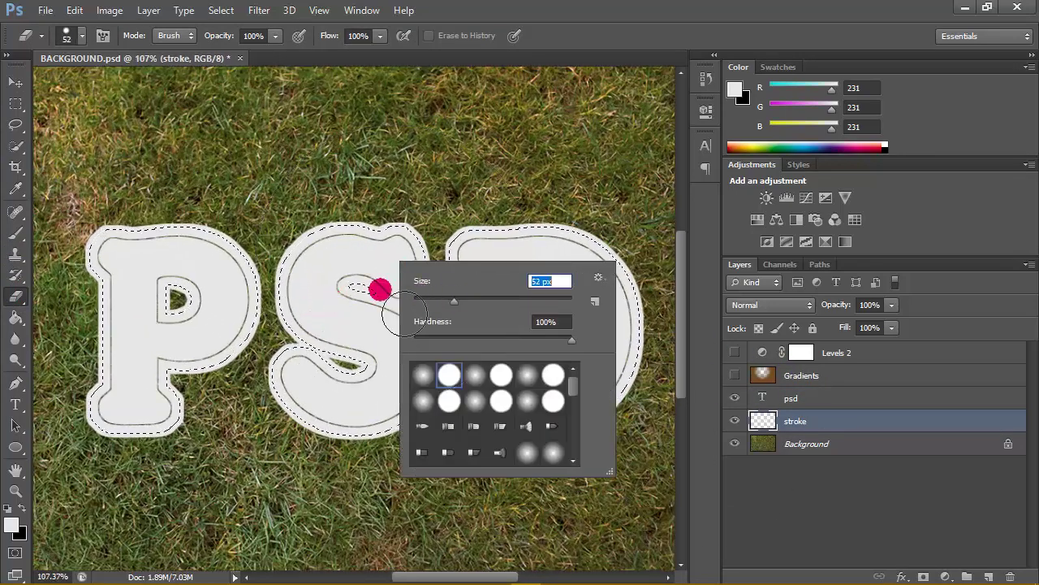
{"action": "left_click_drag", "start_coordinate": [441, 299], "coordinate": [437, 298]}
{"action": "left_click", "coordinate": [361, 286]}
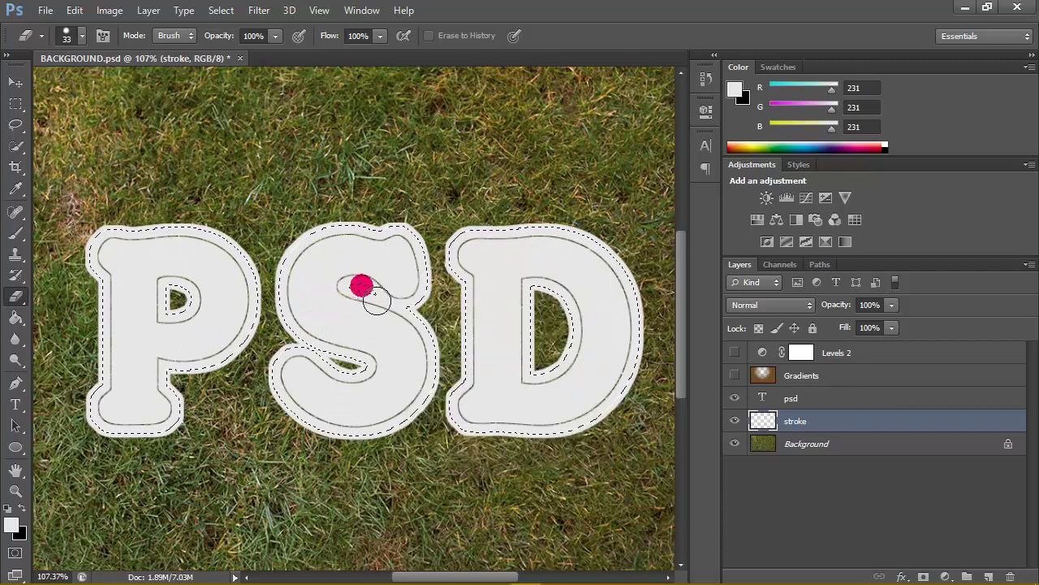
{"action": "left_click_drag", "start_coordinate": [358, 287], "coordinate": [349, 285]}
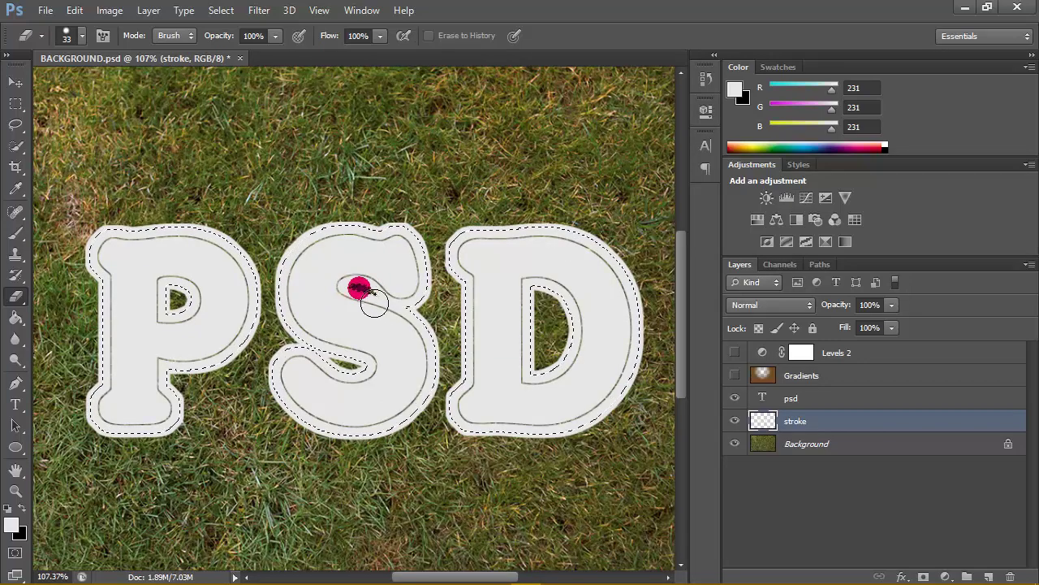
Clear the inverted selection and switch to the Move tool.
{"action": "left_click", "coordinate": [15, 103]}
{"action": "left_click", "coordinate": [197, 133]}
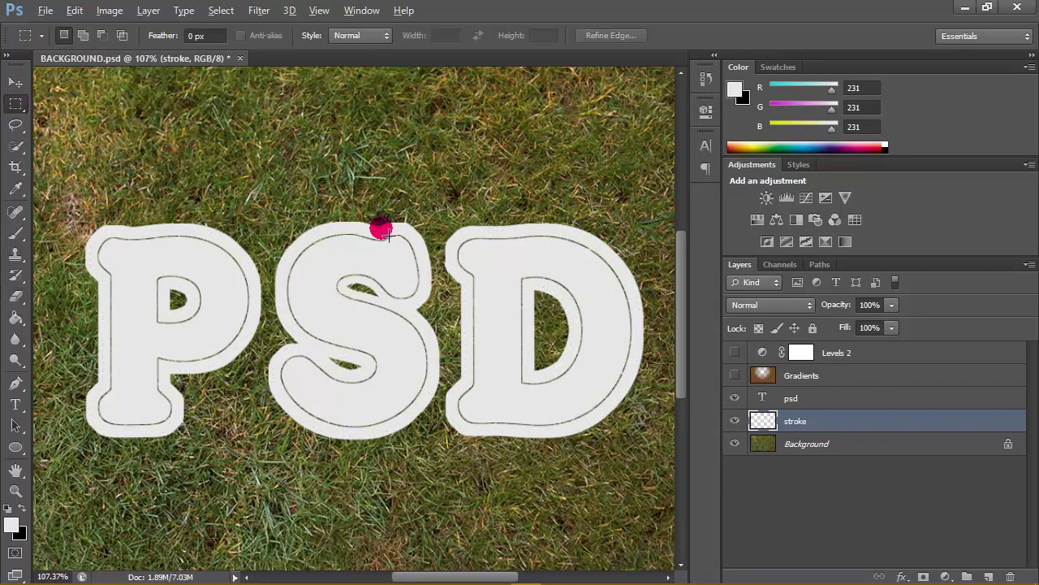
{"action": "scroll", "coordinate": [382, 229], "scroll_direction": "down", "scroll_amount": 2}
{"action": "scroll", "coordinate": [385, 230], "scroll_direction": "down", "scroll_amount": 1}
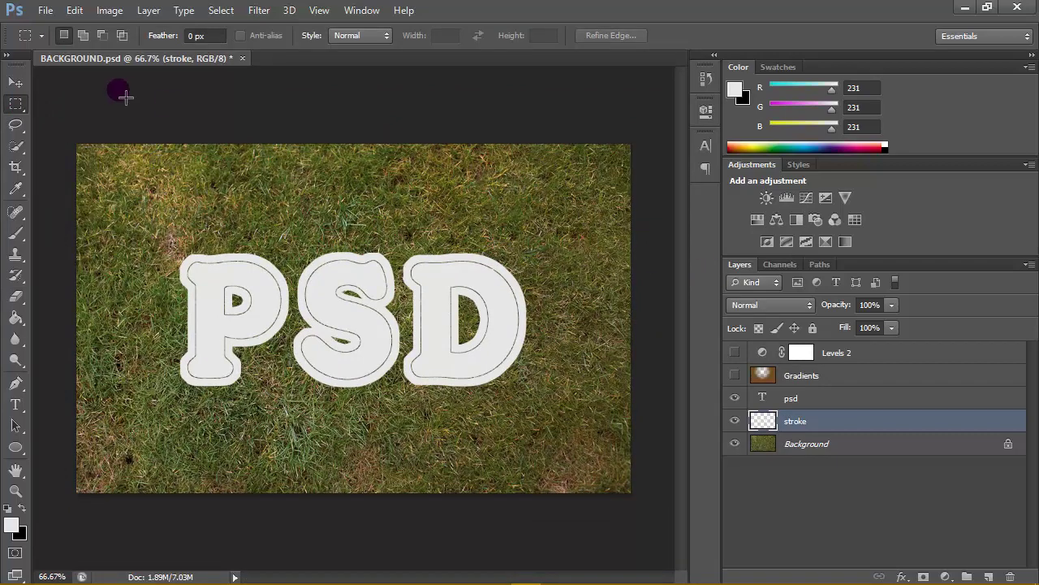
{"action": "left_click", "coordinate": [16, 83]}
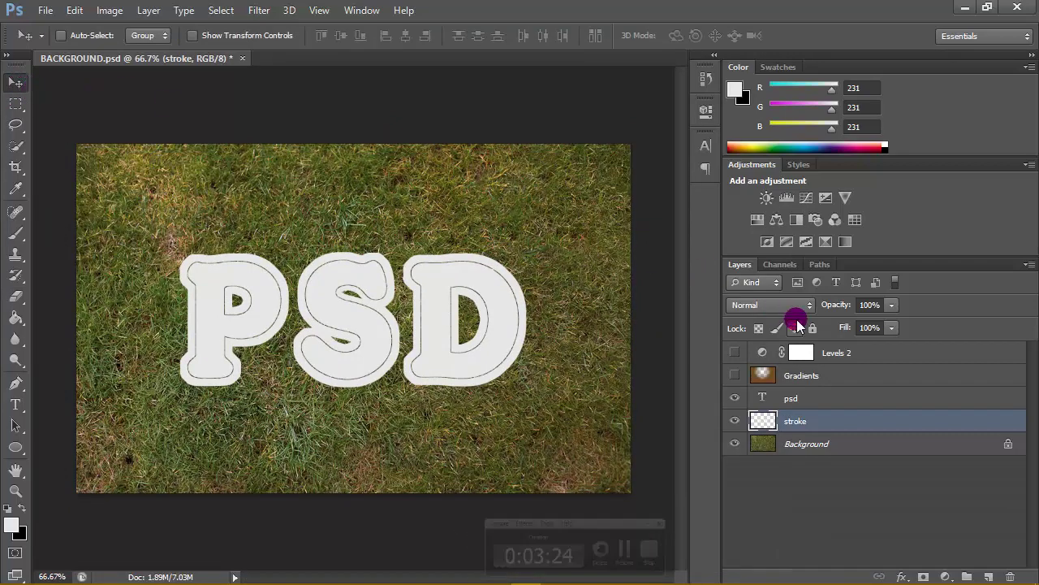
Activate the psd text layer and select its letter pixels.
{"action": "left_click", "coordinate": [849, 396]}
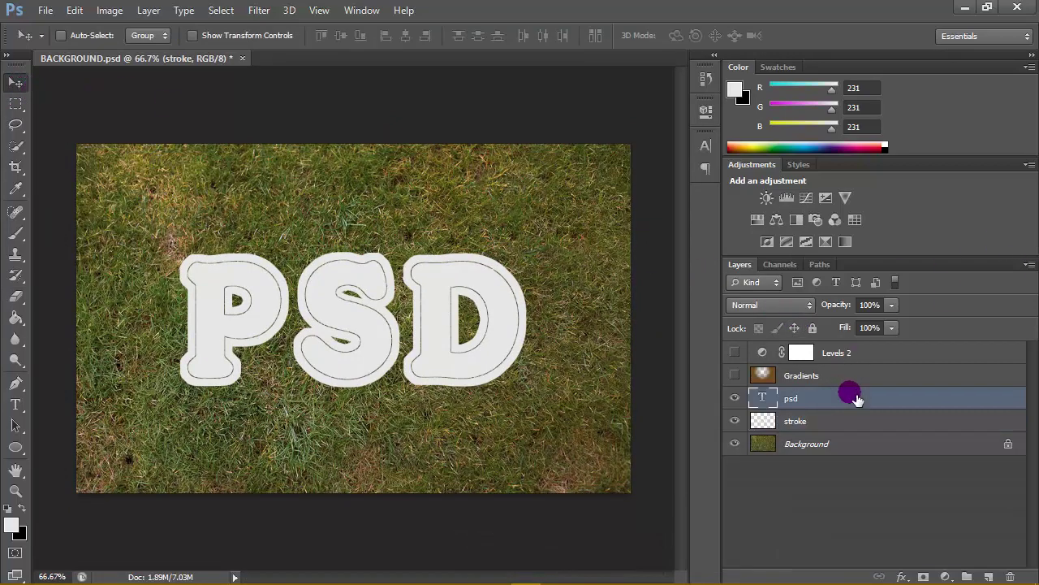
{"action": "right_click", "coordinate": [762, 397]}
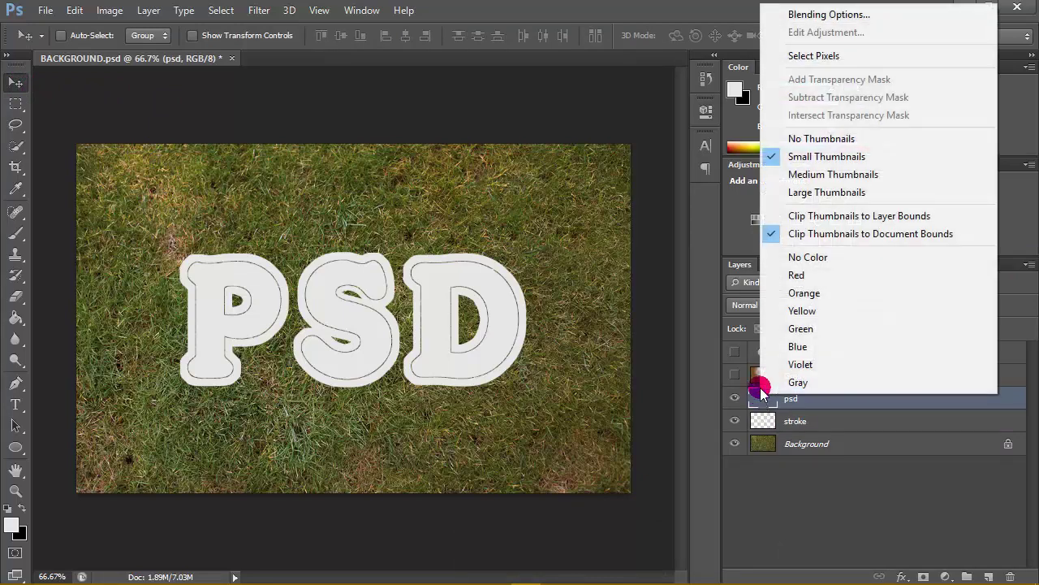
{"action": "left_click", "coordinate": [759, 121]}
{"action": "left_click", "coordinate": [395, 329]}
{"action": "scroll", "coordinate": [395, 328], "scroll_direction": "up", "scroll_amount": 3}
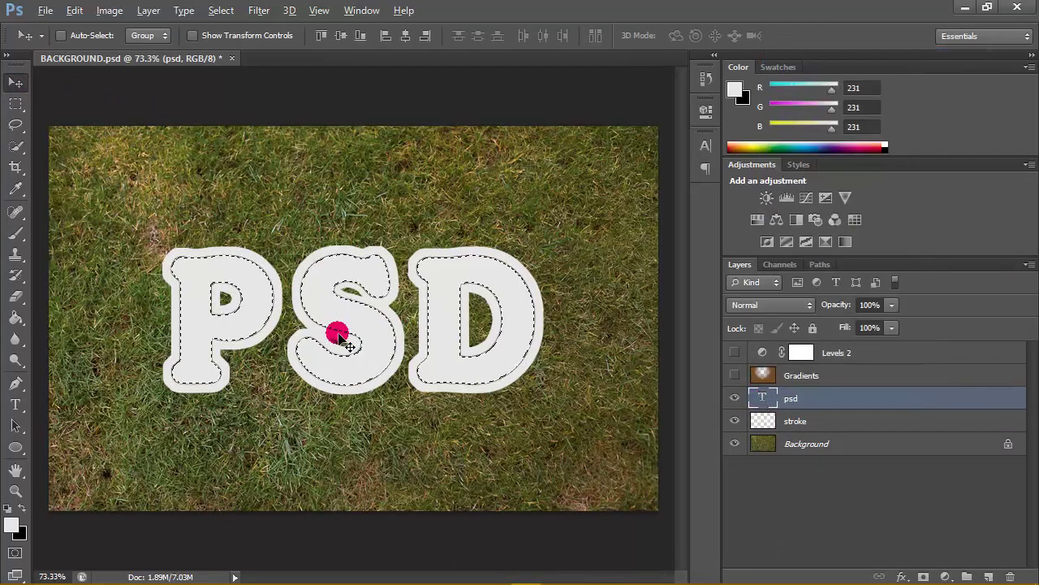
{"action": "right_click", "coordinate": [367, 270]}
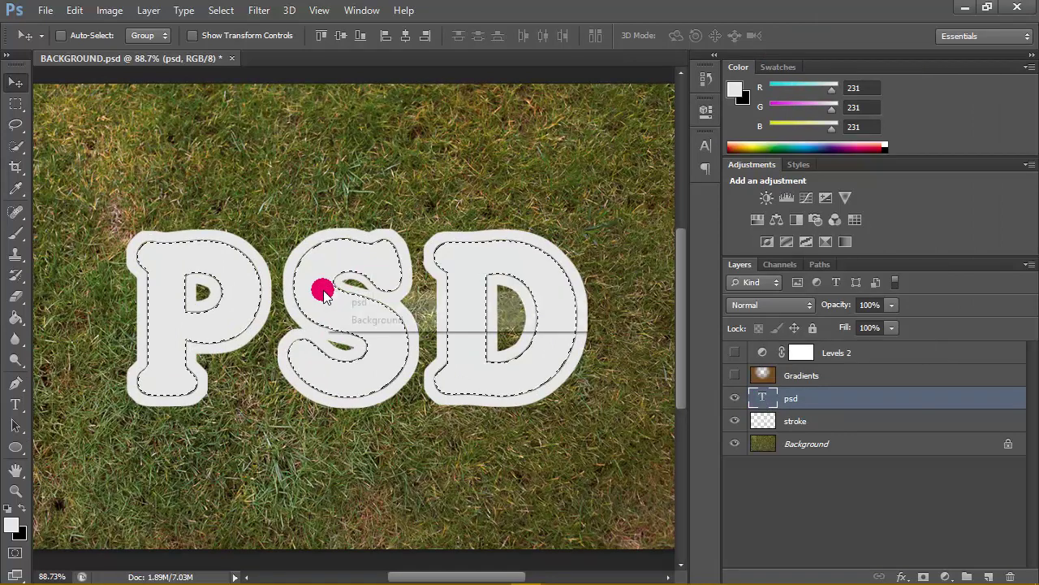
{"action": "left_click", "coordinate": [784, 404]}
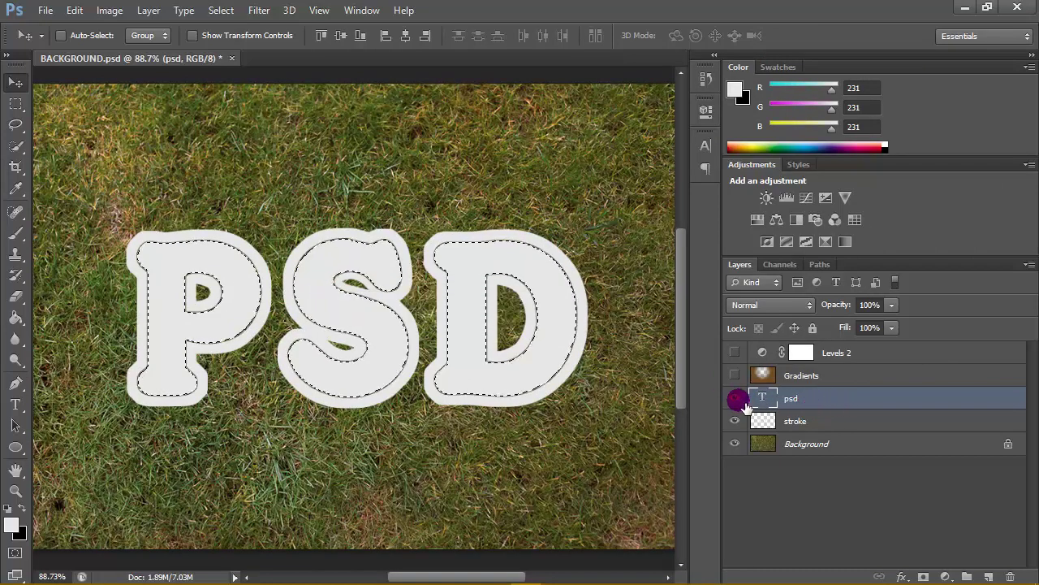
Add a new layer above the psd text layer and name it stitches.
{"action": "right_click", "coordinate": [482, 383]}
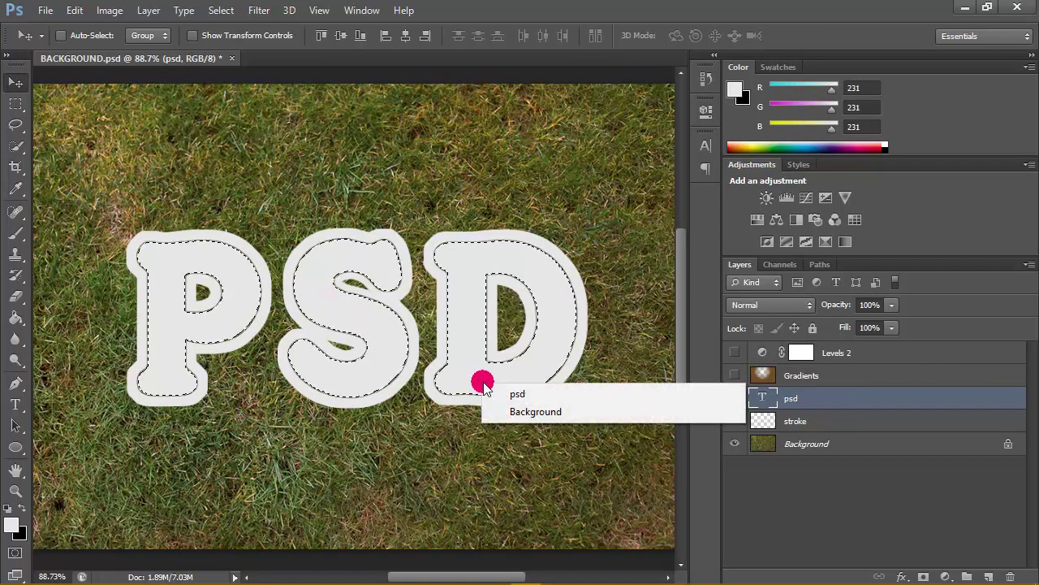
{"action": "left_click", "coordinate": [848, 393]}
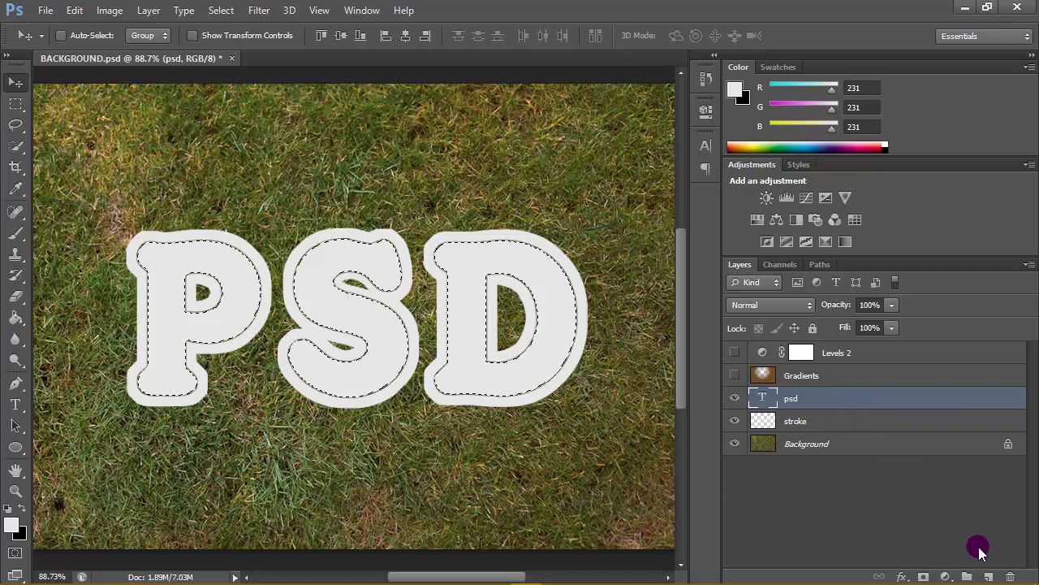
{"action": "left_click", "coordinate": [989, 576]}
{"action": "double_click", "coordinate": [799, 399]}
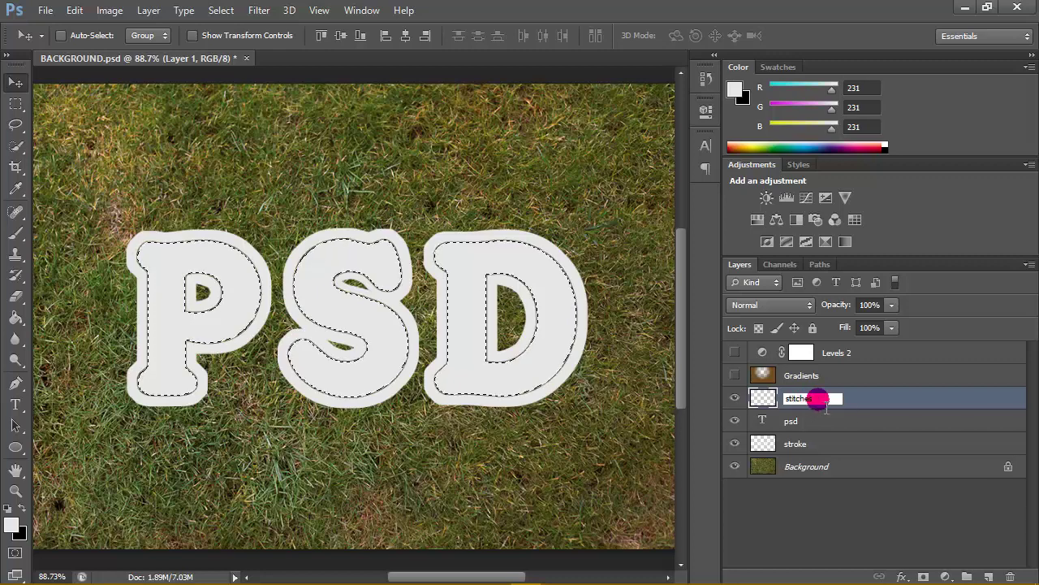
{"action": "key", "text": "Return"}
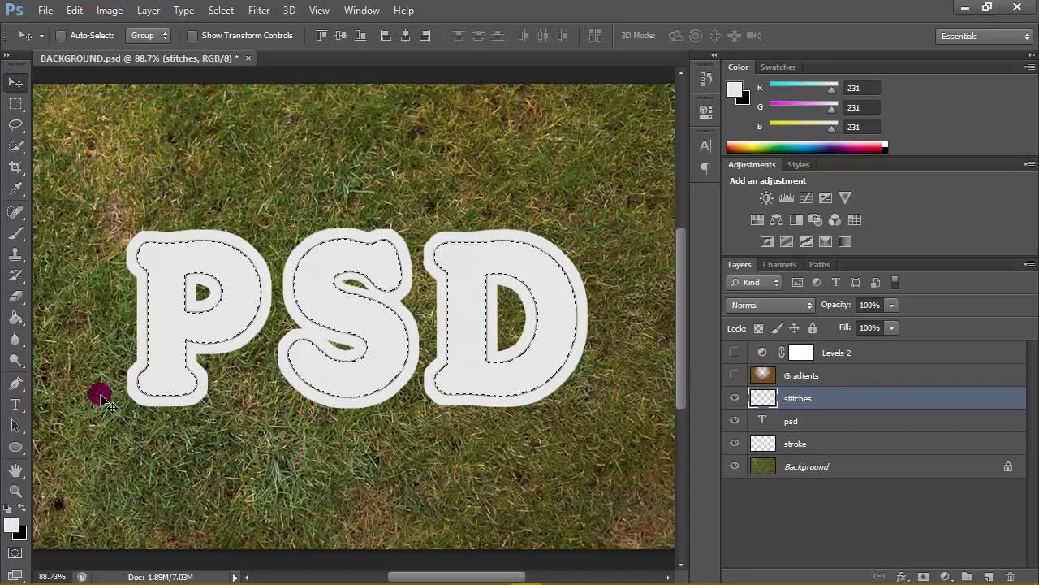
{"action": "left_click", "coordinate": [343, 307]}
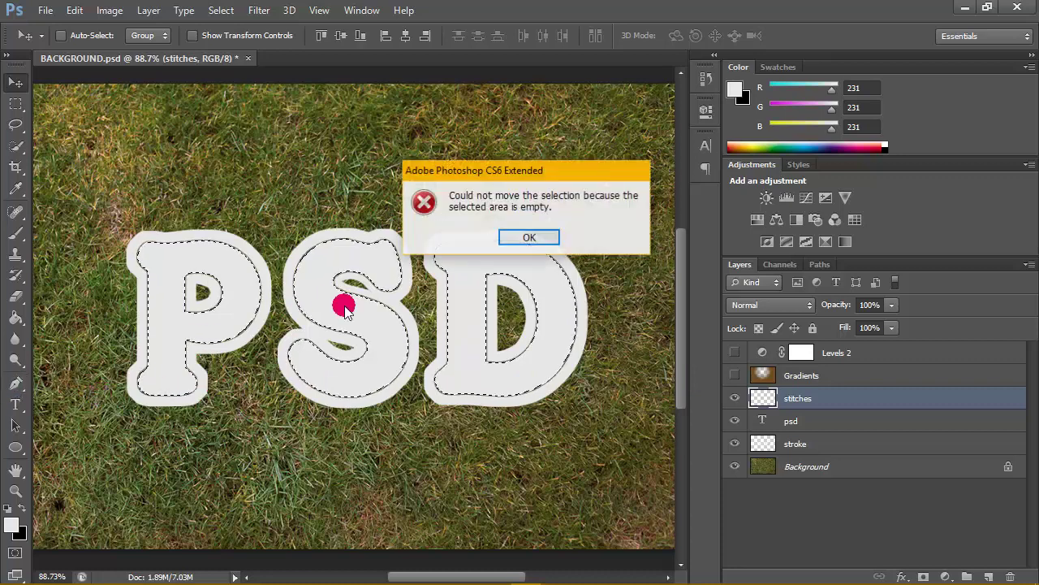
{"action": "left_click", "coordinate": [526, 236]}
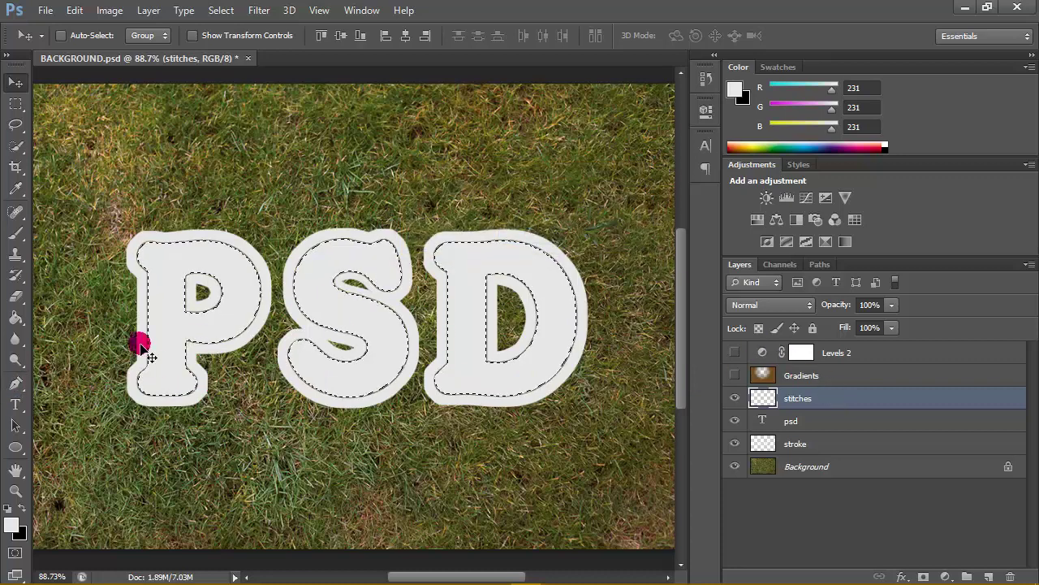
{"action": "left_click", "coordinate": [22, 384]}
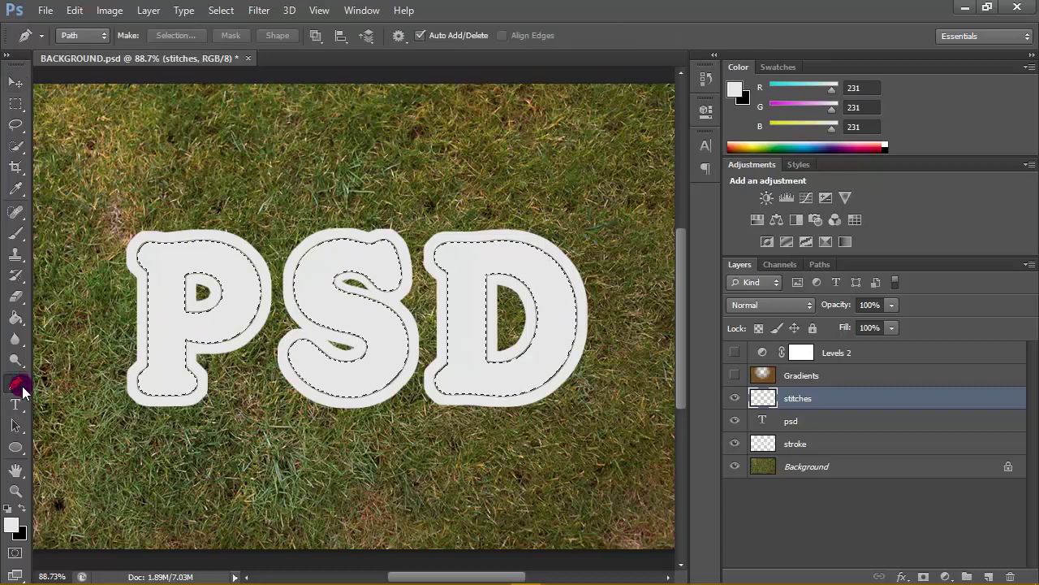
{"action": "right_click", "coordinate": [322, 291]}
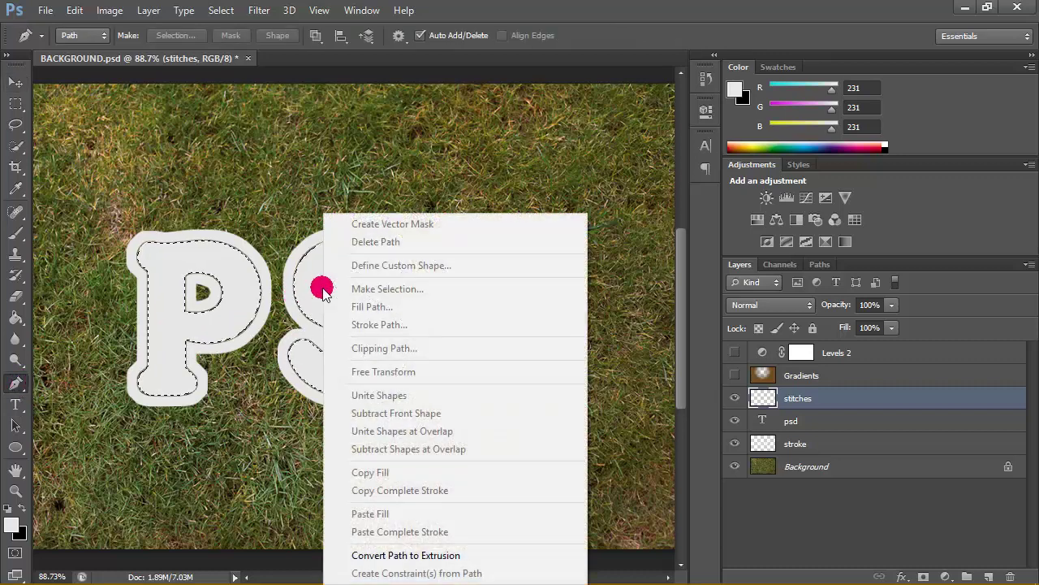
{"action": "left_click", "coordinate": [824, 421]}
{"action": "left_click", "coordinate": [823, 421]}
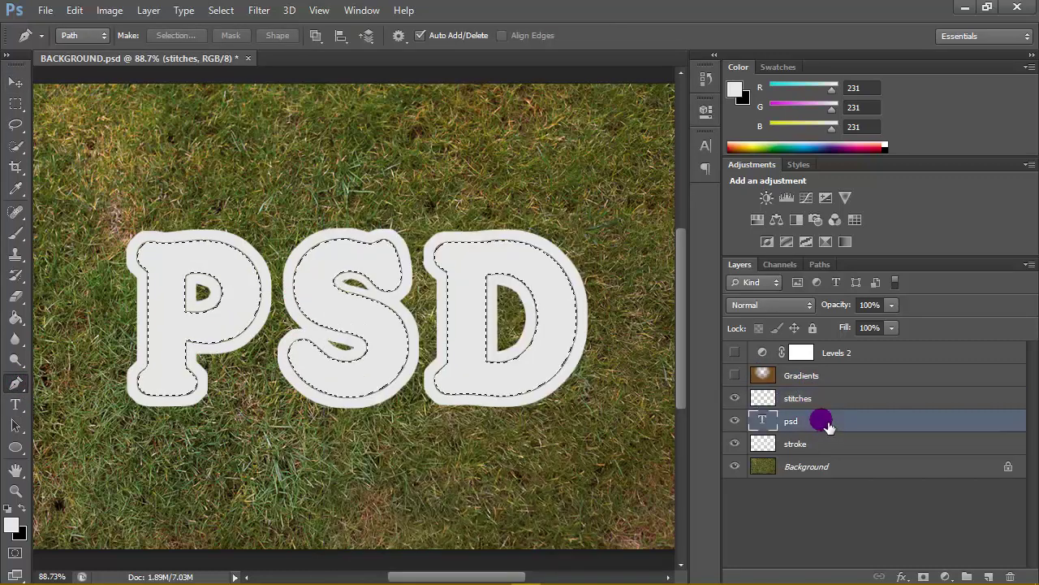
{"action": "right_click", "coordinate": [347, 322]}
{"action": "left_click", "coordinate": [810, 350]}
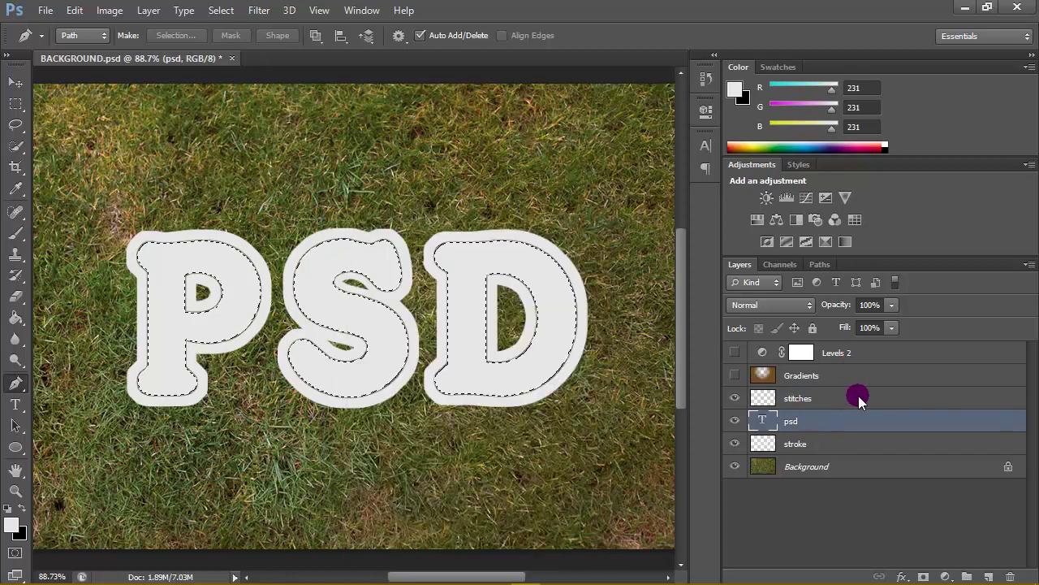
{"action": "left_click", "coordinate": [861, 400]}
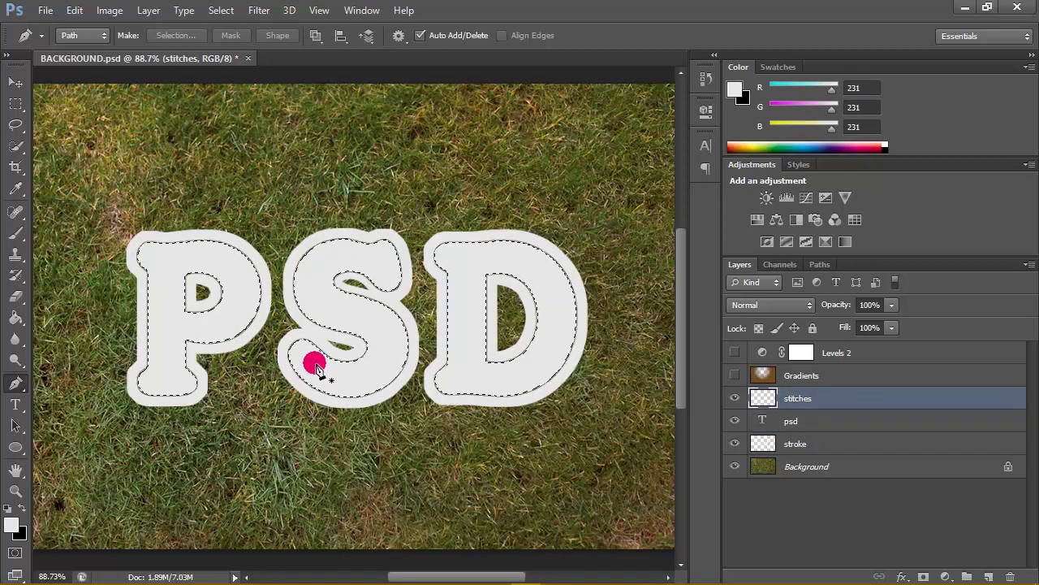
{"action": "key", "text": "a"}
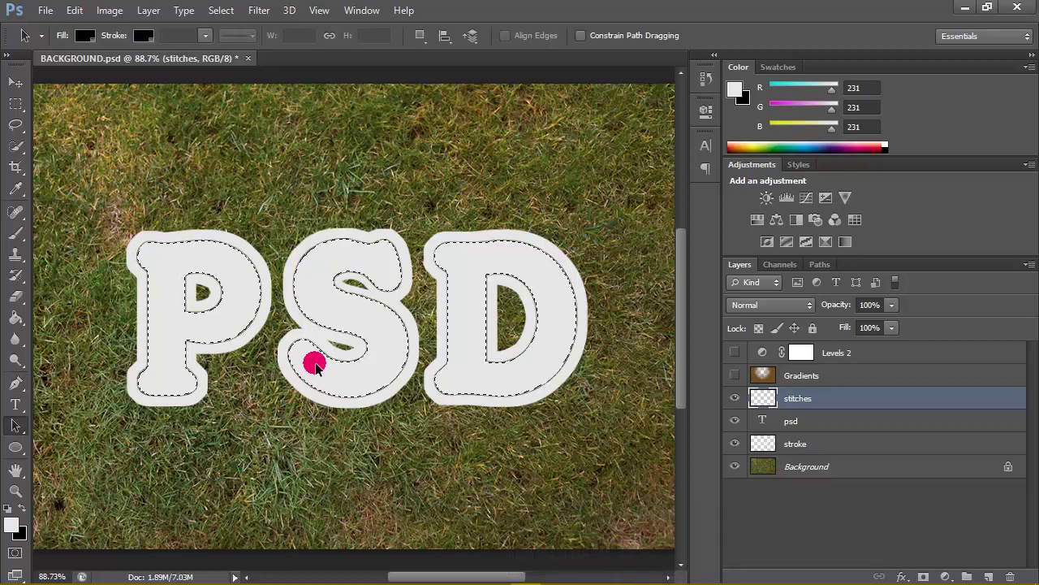
Deselect the letter pixels and create a work path from the psd text layer.
{"action": "left_click", "coordinate": [15, 103]}
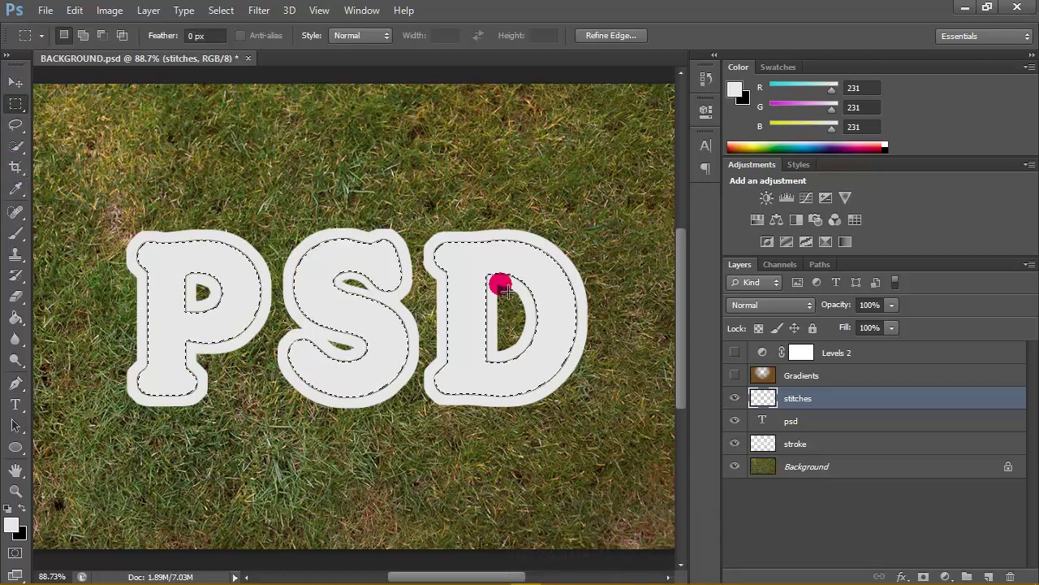
{"action": "left_click", "coordinate": [573, 235]}
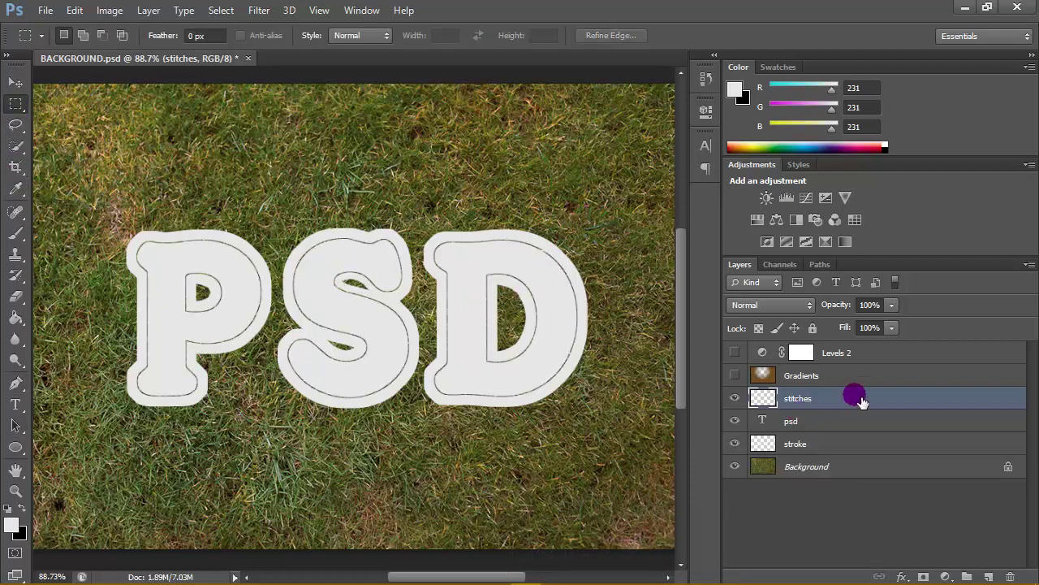
{"action": "left_click", "coordinate": [832, 420]}
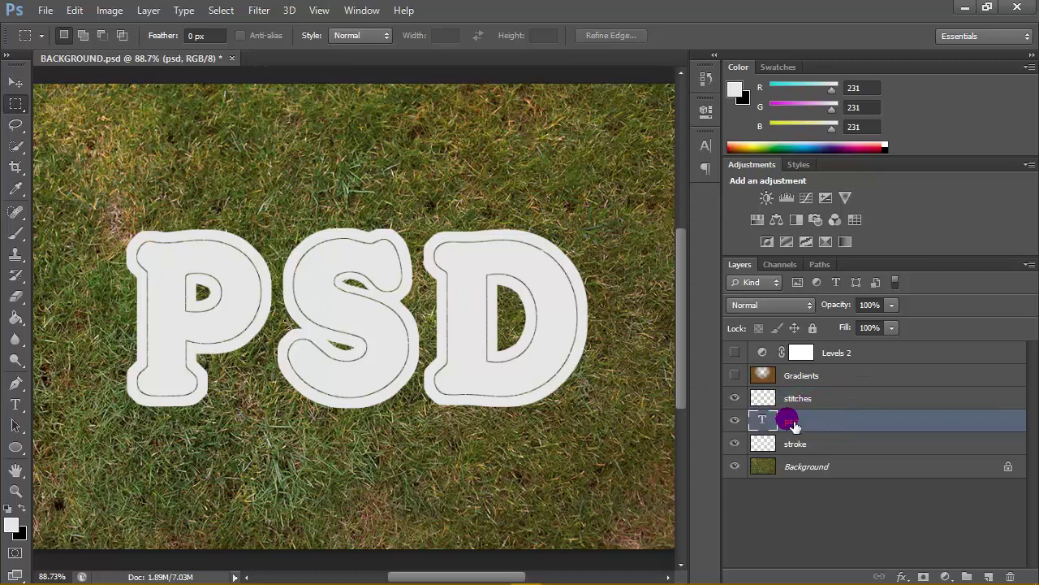
{"action": "right_click", "coordinate": [767, 421]}
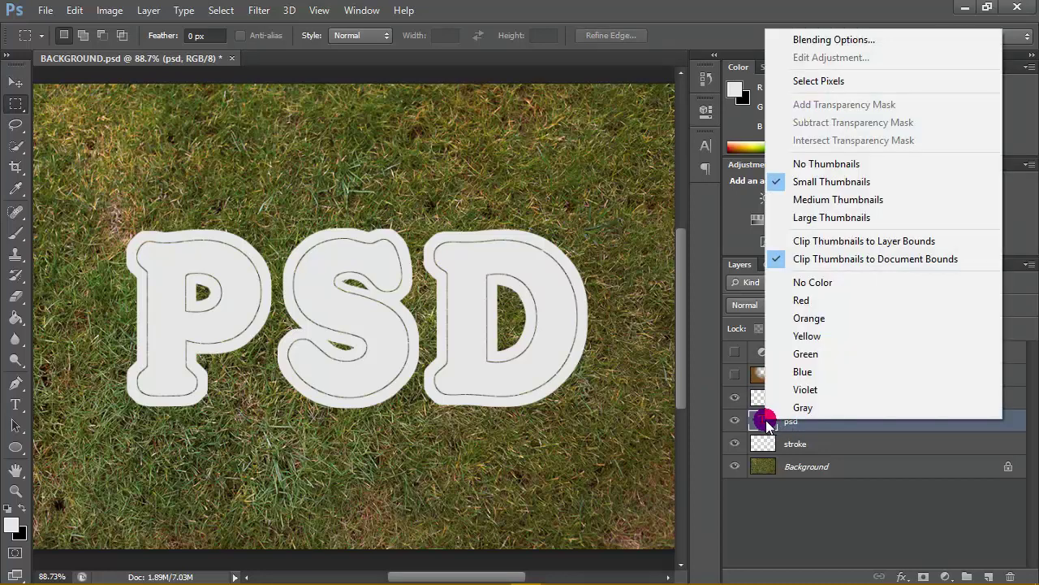
{"action": "left_click", "coordinate": [839, 424]}
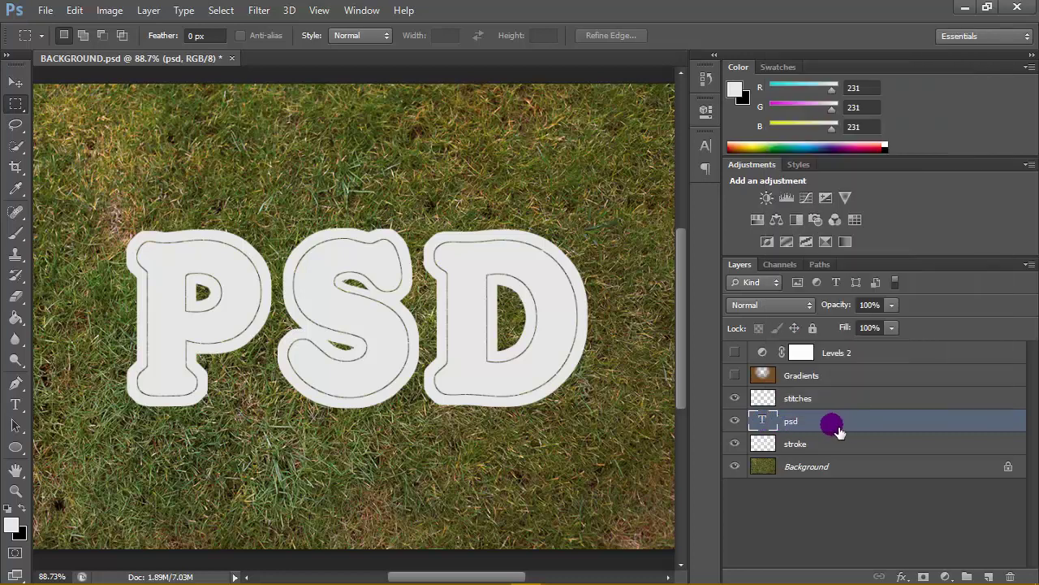
{"action": "right_click", "coordinate": [773, 421]}
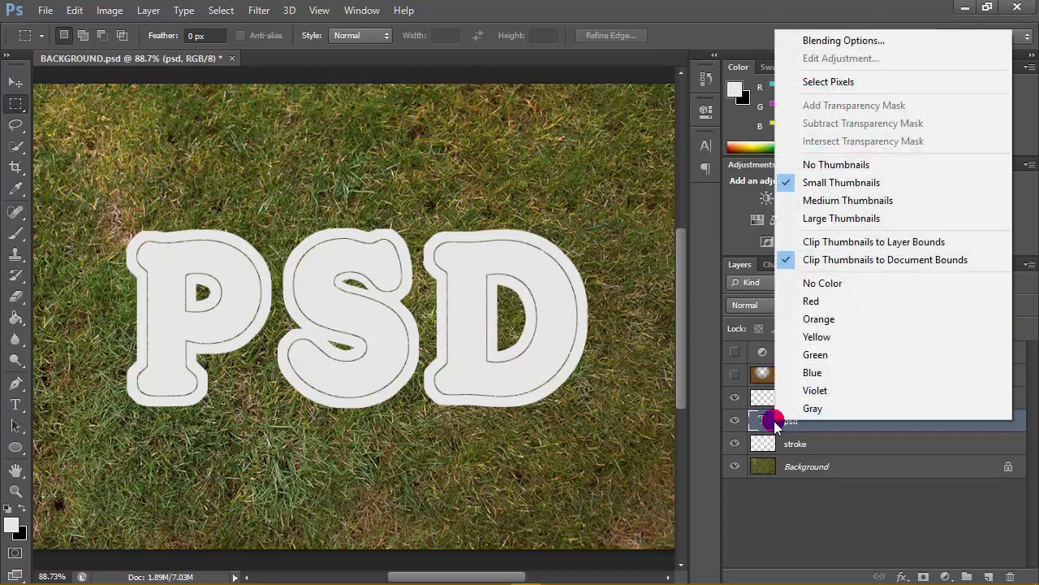
{"action": "left_click", "coordinate": [893, 451]}
{"action": "right_click", "coordinate": [937, 418]}
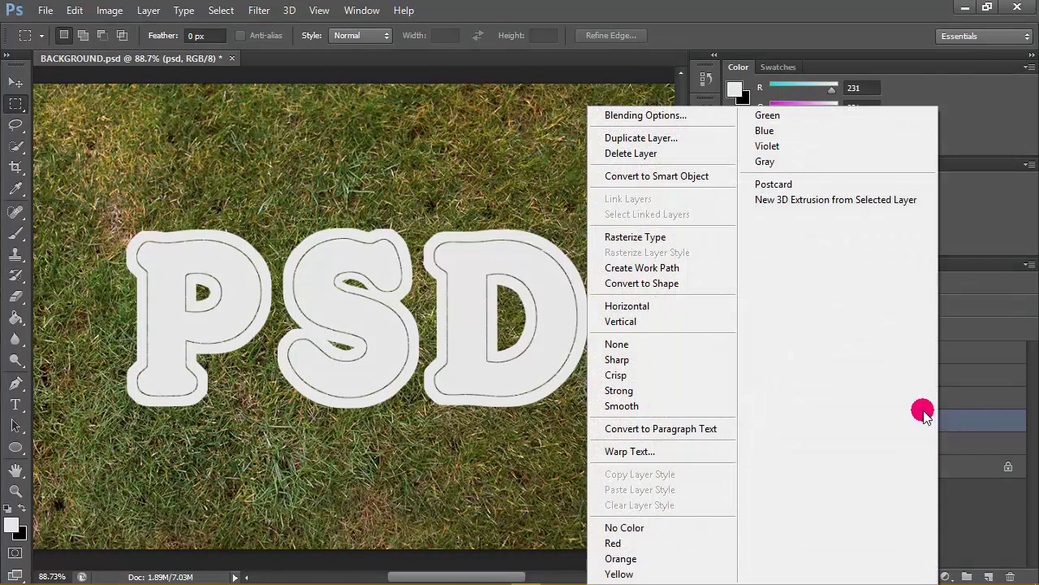
{"action": "left_click", "coordinate": [663, 271]}
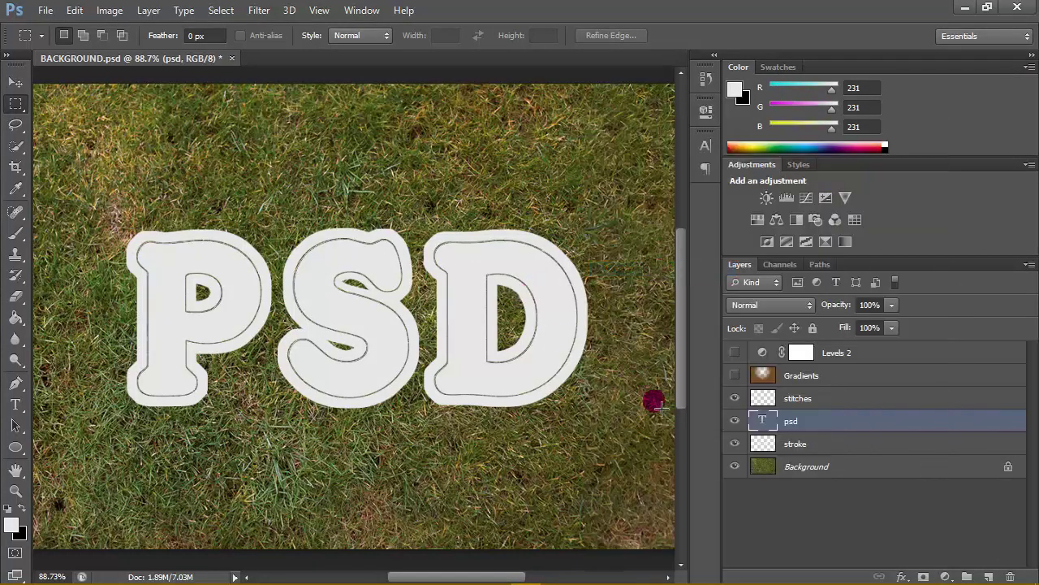
{"action": "left_click", "coordinate": [734, 443]}
{"action": "left_click", "coordinate": [734, 443]}
With the stitches layer active, load the STITCHES AND GRASS BRUSH set and choose its V-shaped 15 px stitch brush.
{"action": "left_click", "coordinate": [856, 402]}
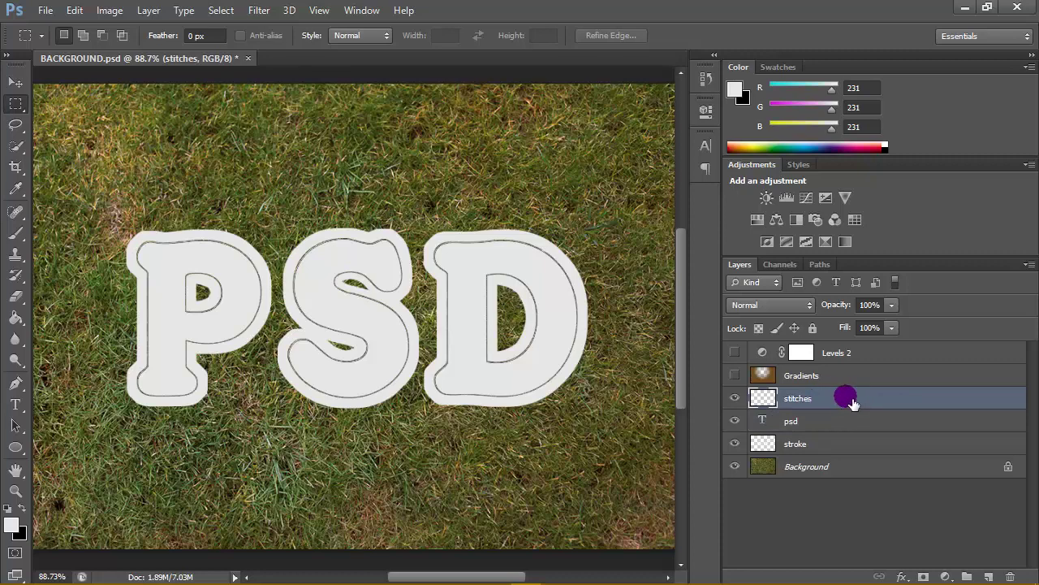
{"action": "left_click", "coordinate": [22, 231]}
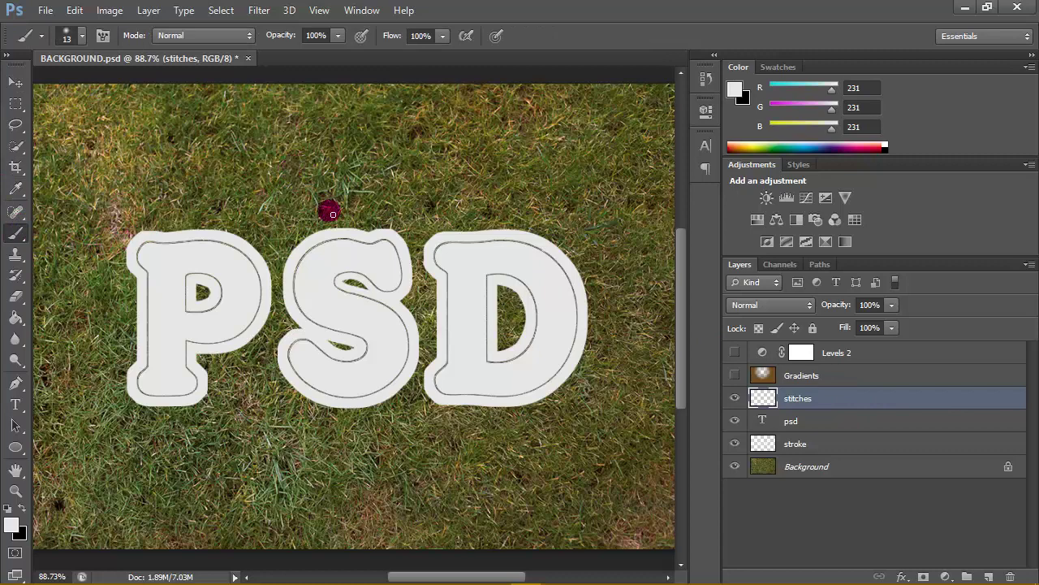
{"action": "right_click", "coordinate": [232, 195]}
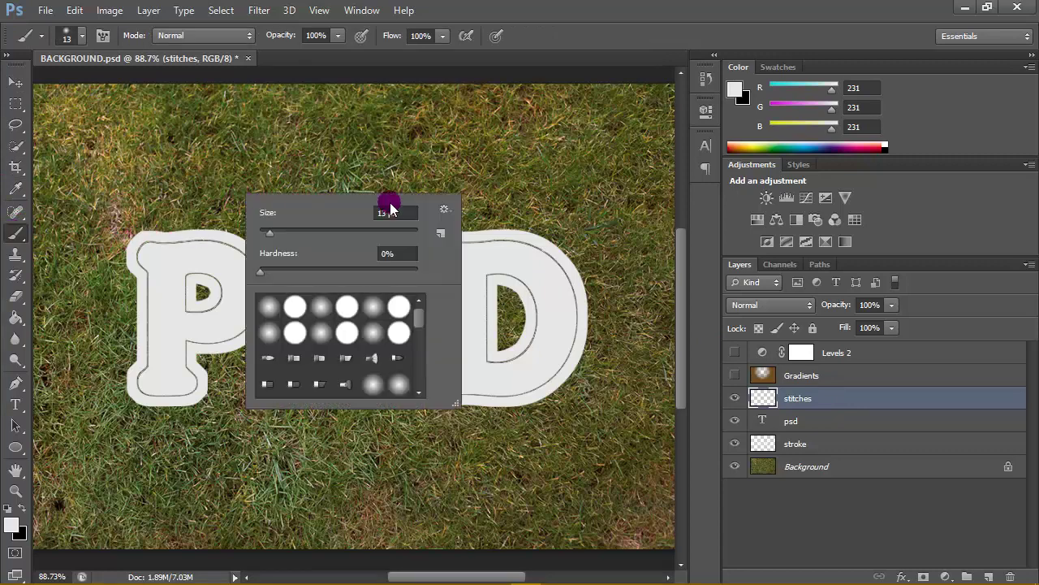
{"action": "left_click", "coordinate": [446, 212]}
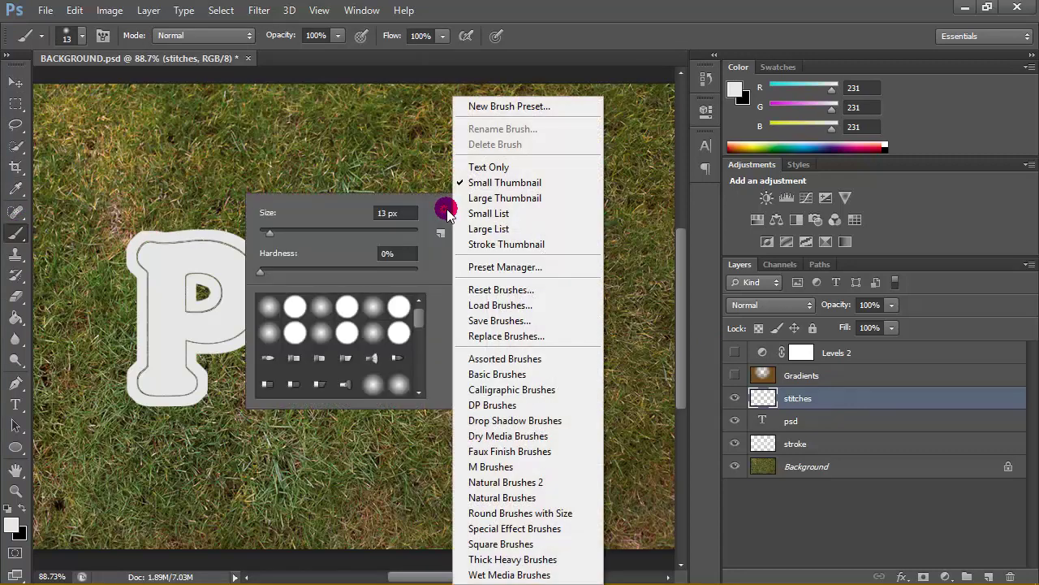
{"action": "left_click", "coordinate": [540, 306]}
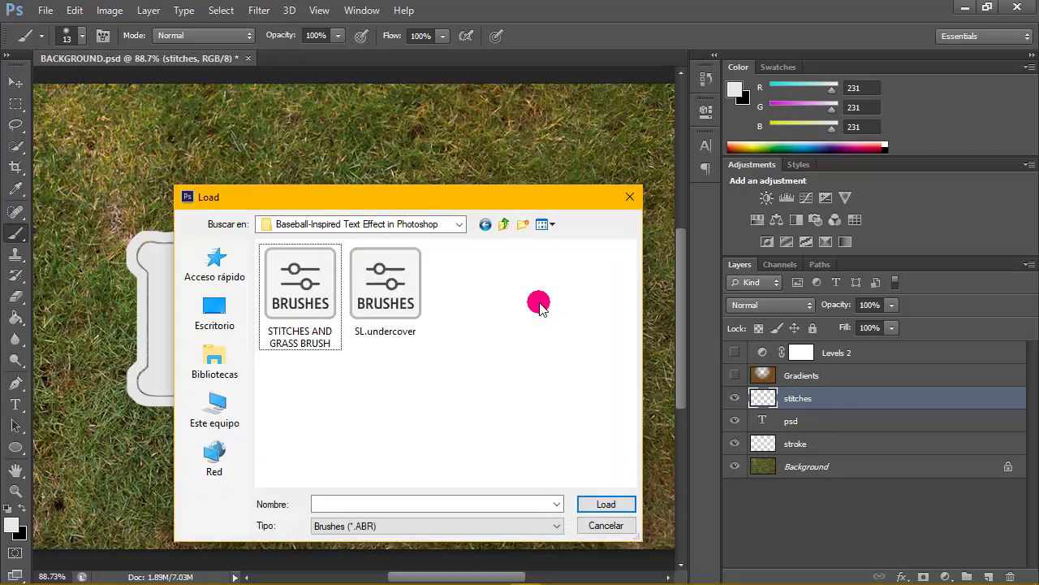
{"action": "left_click", "coordinate": [299, 301]}
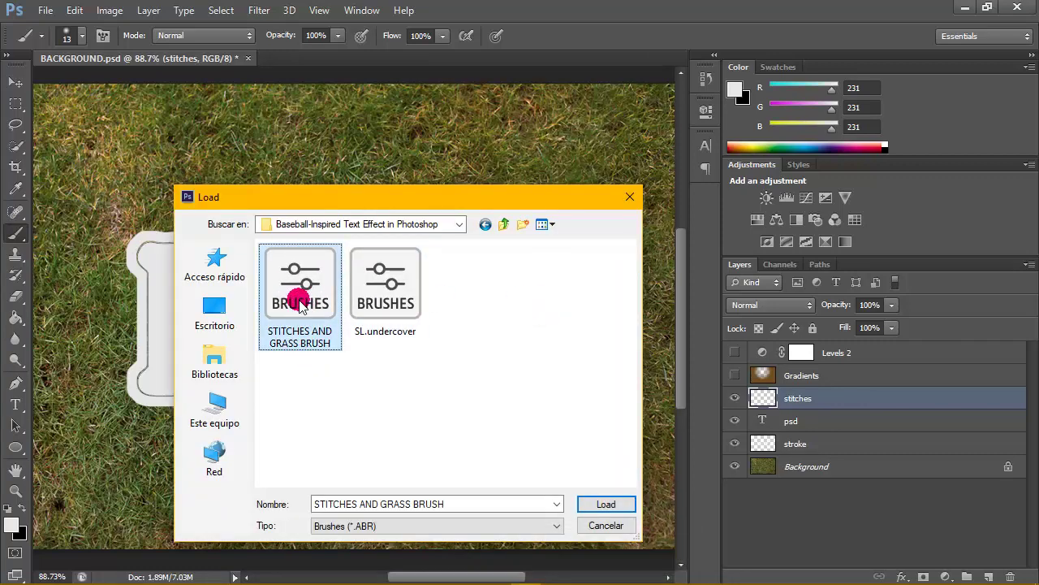
{"action": "left_click", "coordinate": [622, 497]}
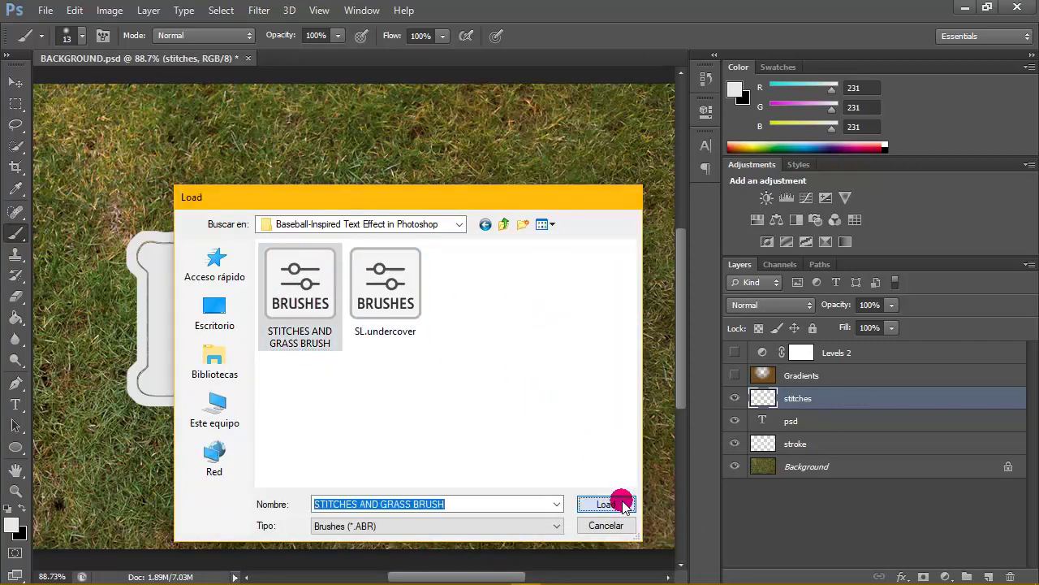
{"action": "left_click_drag", "start_coordinate": [419, 312], "coordinate": [427, 397]}
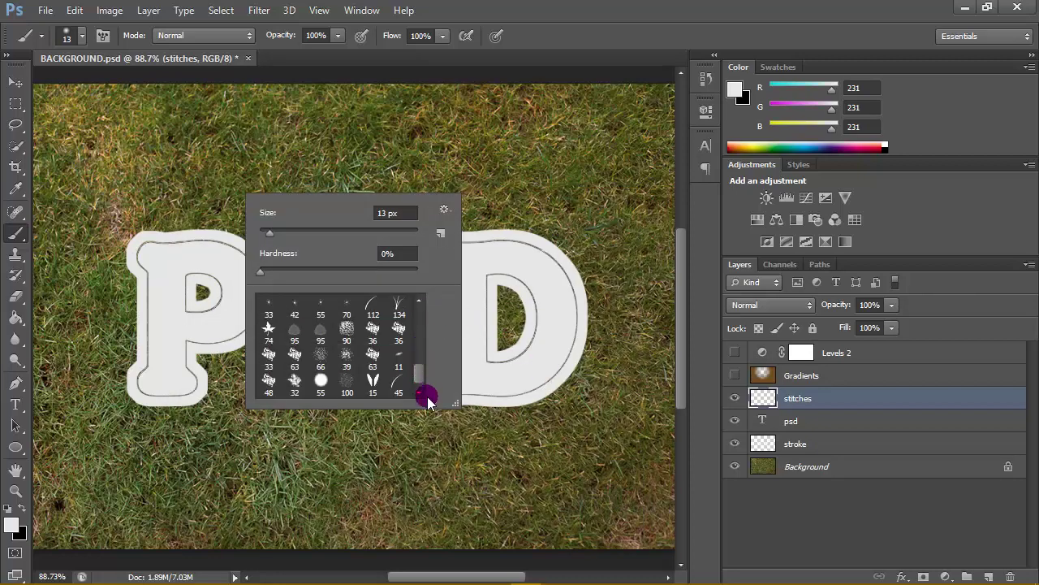
{"action": "double_click", "coordinate": [375, 384]}
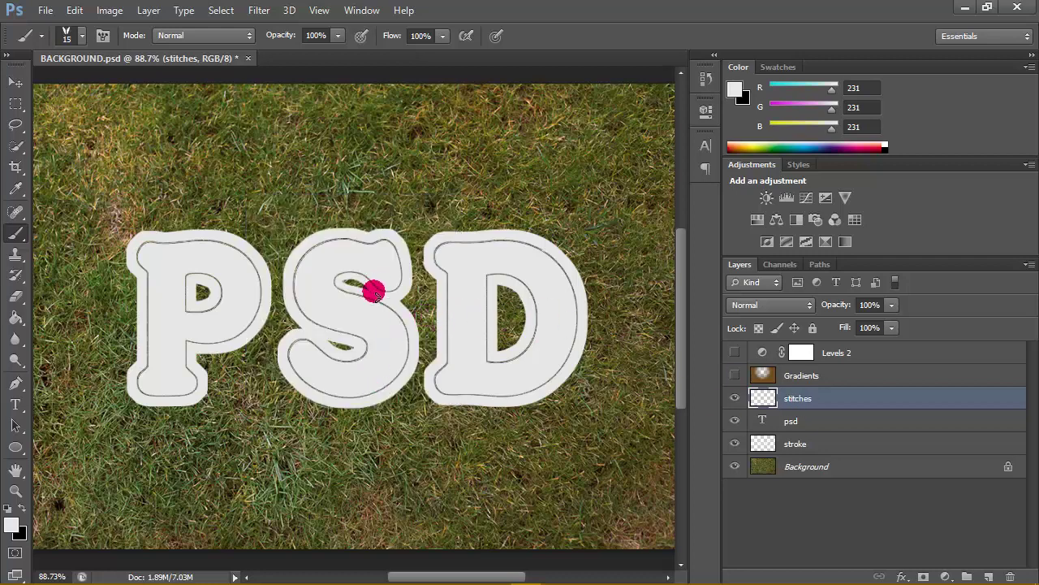
{"action": "left_click_drag", "start_coordinate": [16, 425], "coordinate": [54, 435]}
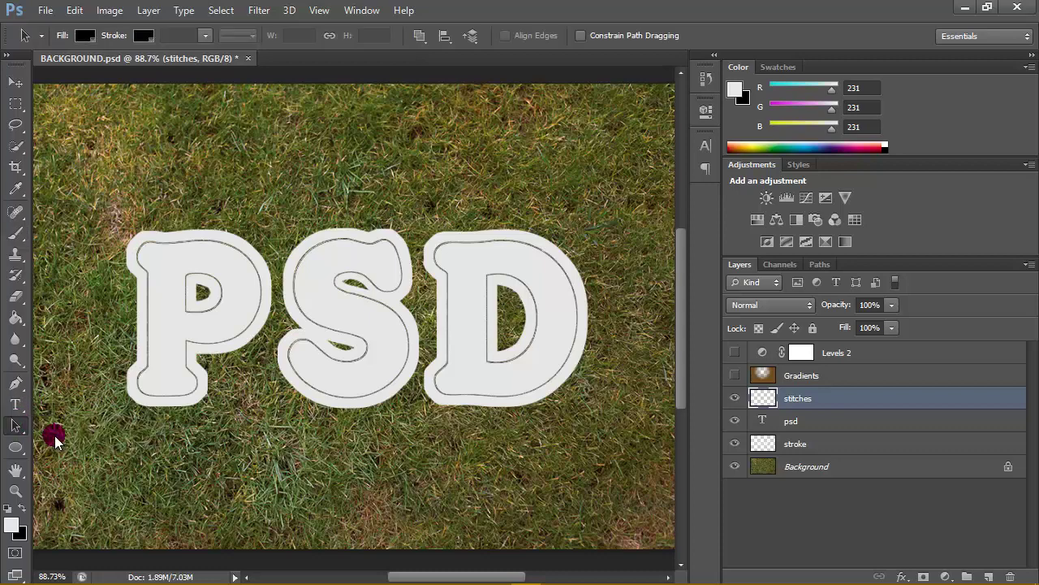
{"action": "right_click", "coordinate": [321, 303]}
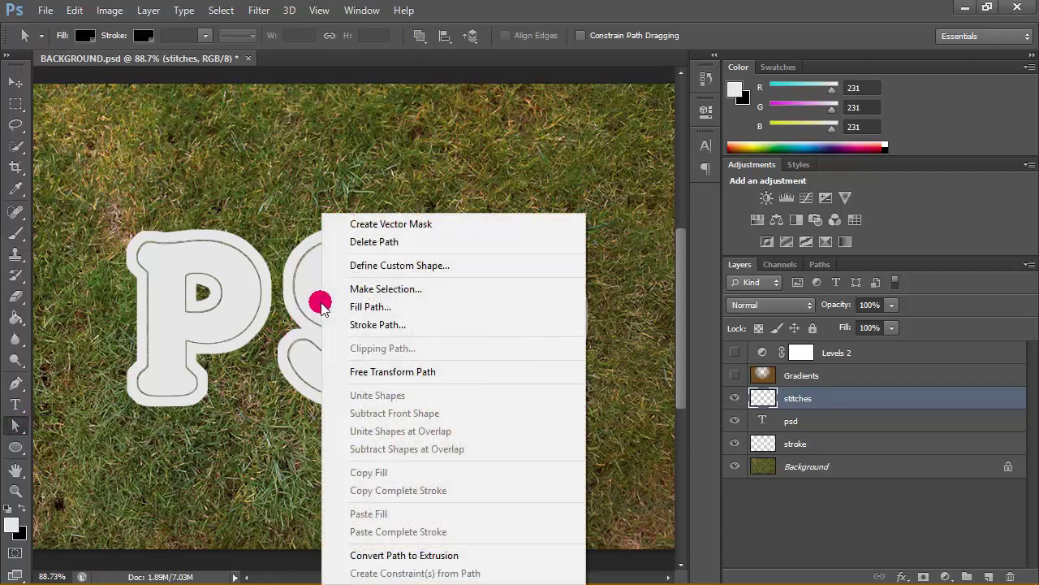
{"action": "left_click", "coordinate": [392, 324]}
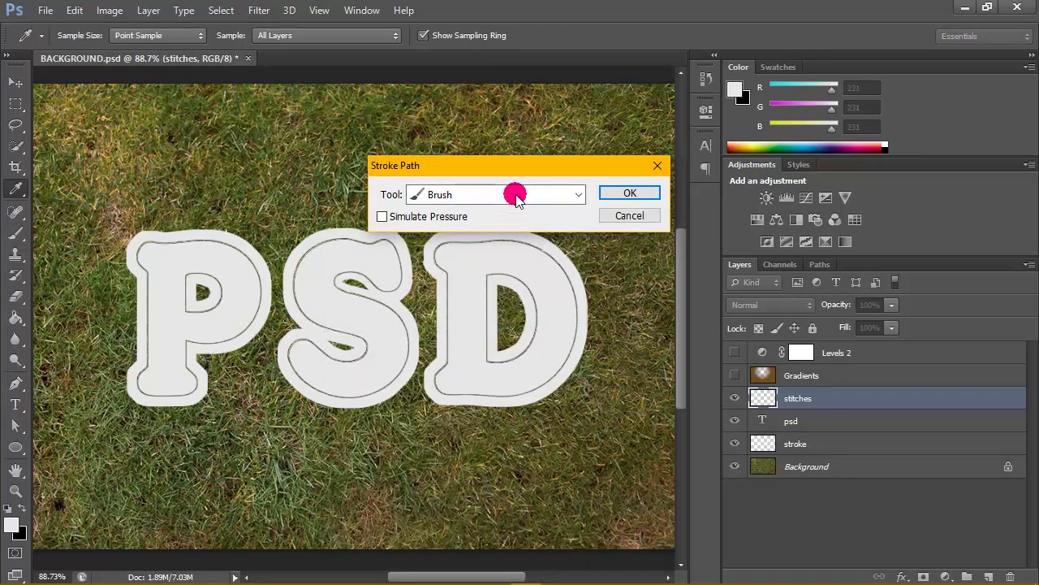
{"action": "left_click", "coordinate": [524, 197]}
{"action": "left_click", "coordinate": [460, 224]}
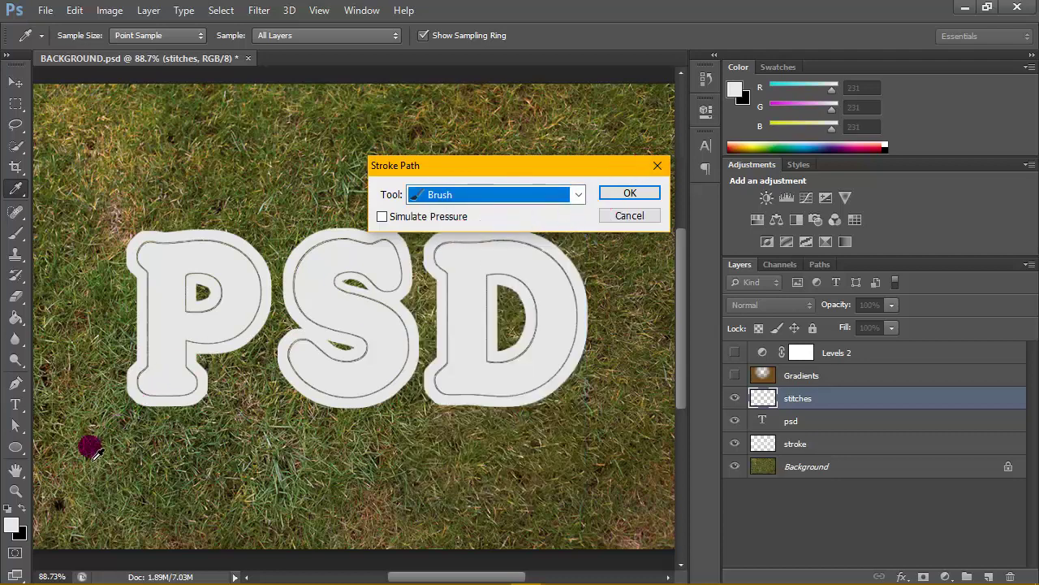
{"action": "left_click", "coordinate": [11, 525]}
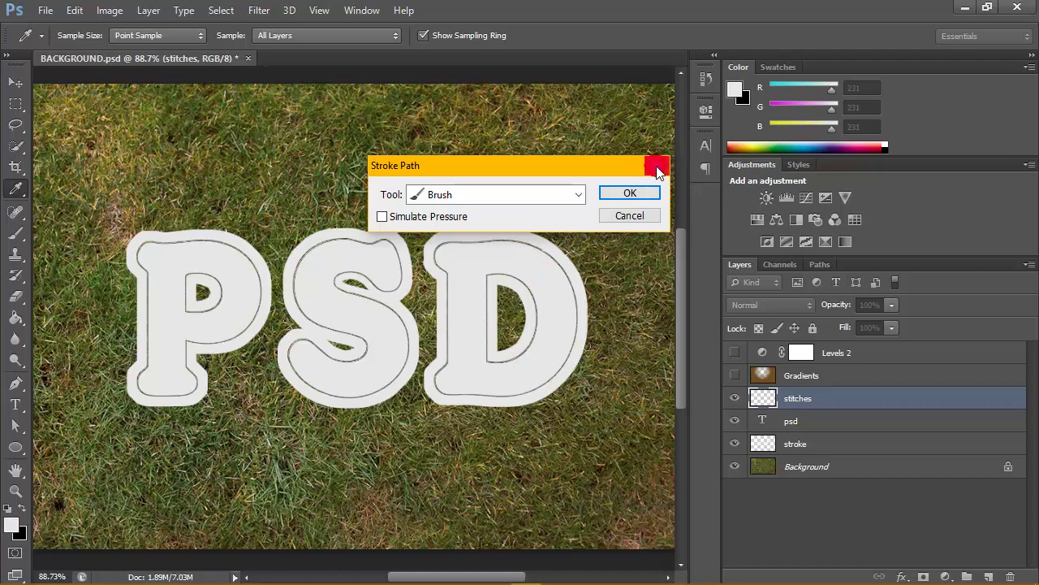
{"action": "left_click", "coordinate": [656, 168]}
Set the foreground colour to d5002c.
{"action": "left_click", "coordinate": [11, 524]}
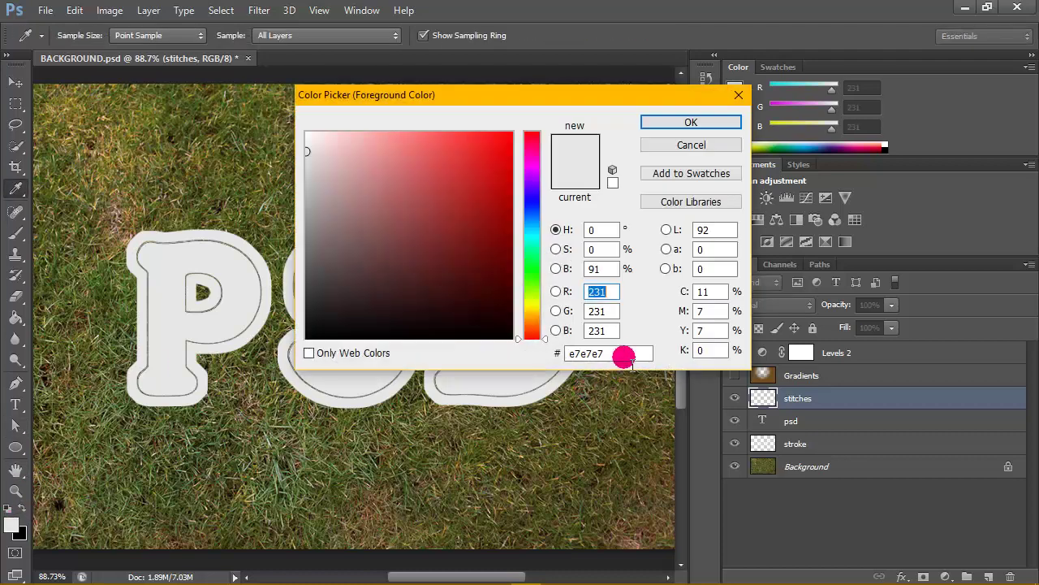
{"action": "left_click_drag", "start_coordinate": [632, 363], "coordinate": [540, 364]}
{"action": "type", "text": "d5002c"}
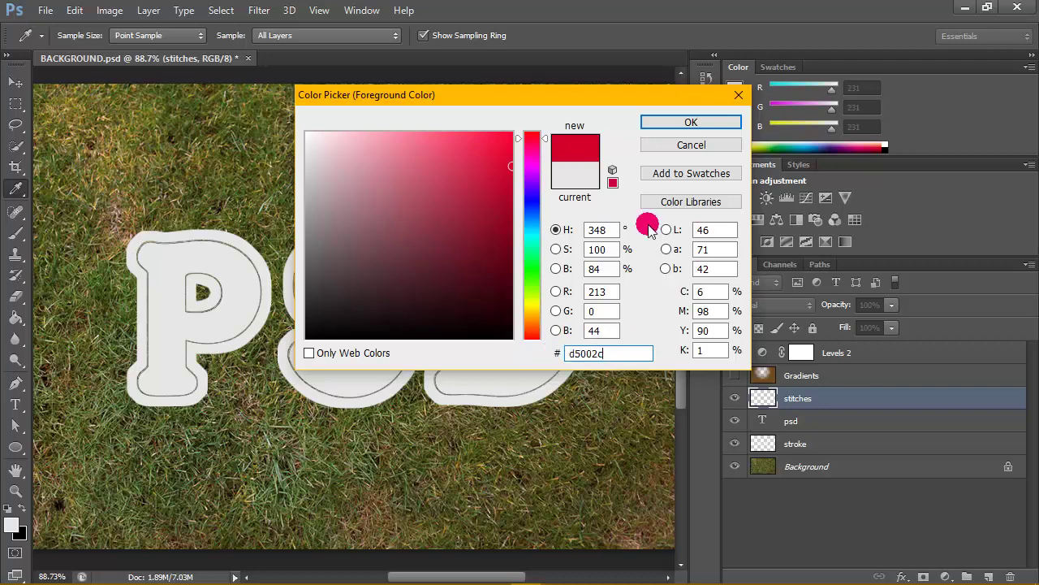
{"action": "left_click", "coordinate": [689, 120]}
Activate the Brush tool with the V-shaped 15 px stitch brush.
{"action": "key", "text": "a"}
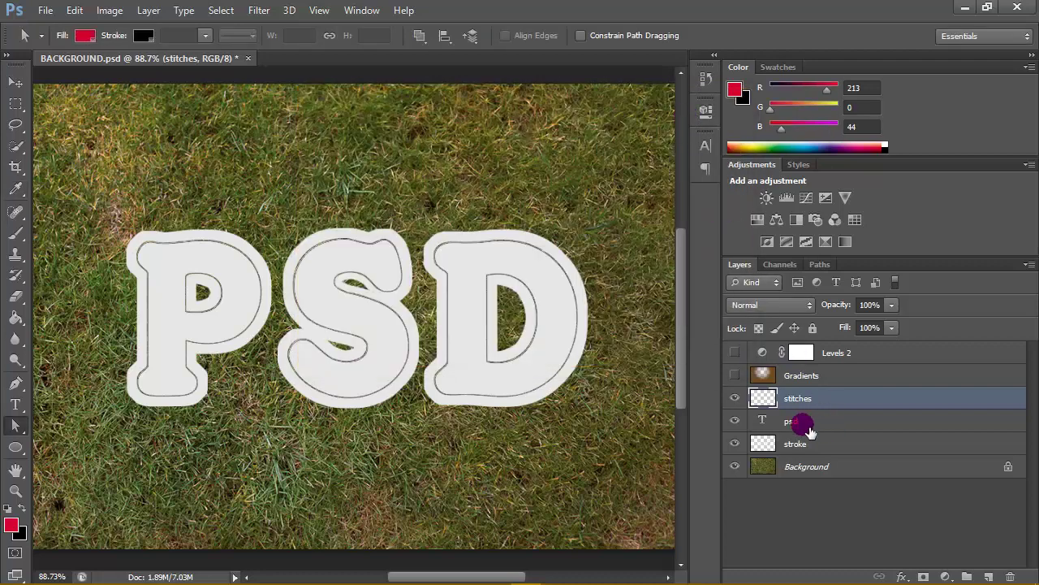
{"action": "left_click", "coordinate": [15, 232]}
{"action": "right_click", "coordinate": [356, 325]}
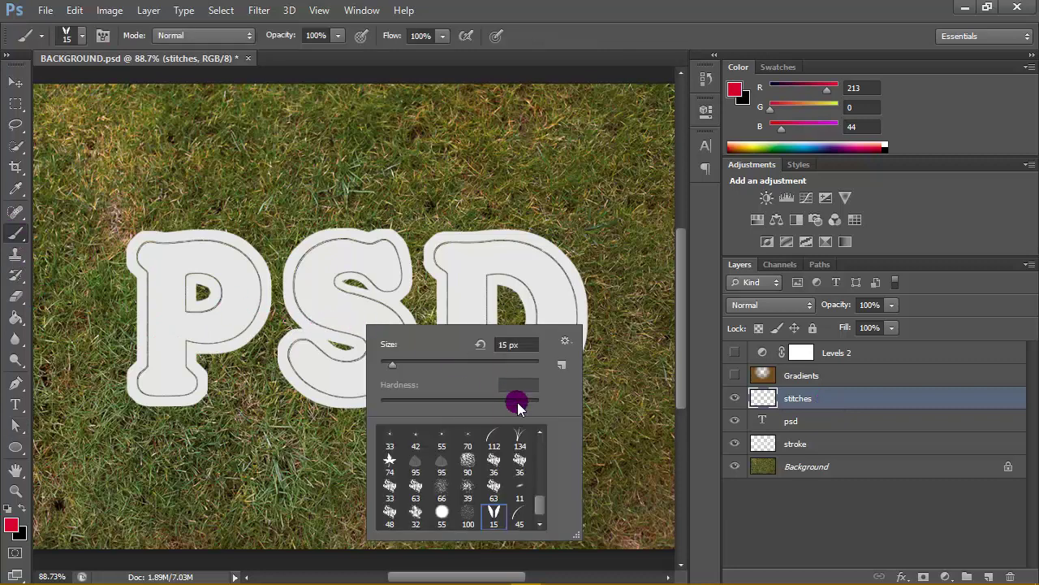
{"action": "double_click", "coordinate": [494, 511]}
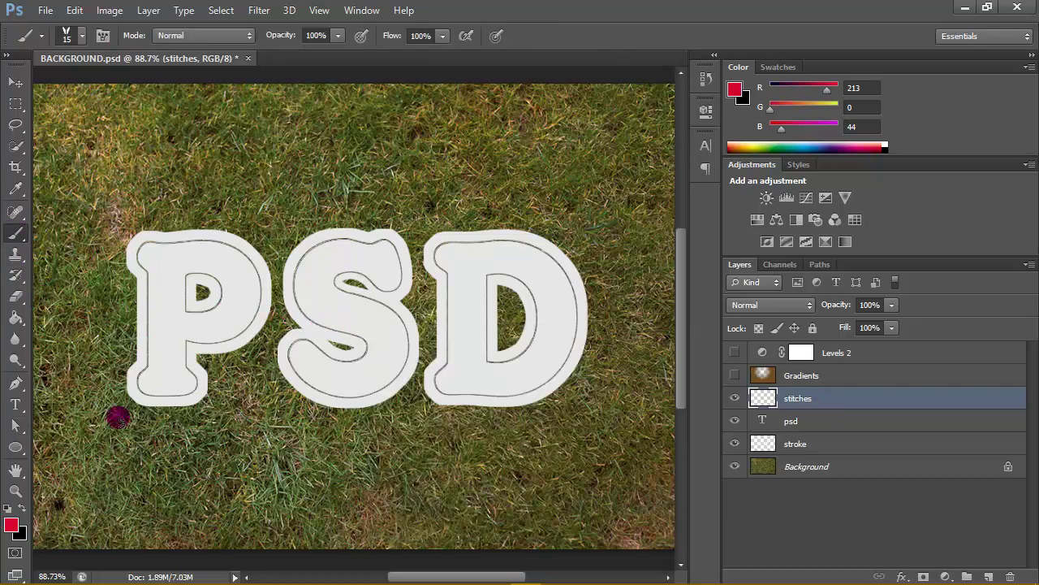
Stroke the letters' work path on the stitches layer with the Brush, leaving Simulate Pressure off.
{"action": "left_click", "coordinate": [16, 424]}
{"action": "left_click", "coordinate": [73, 422]}
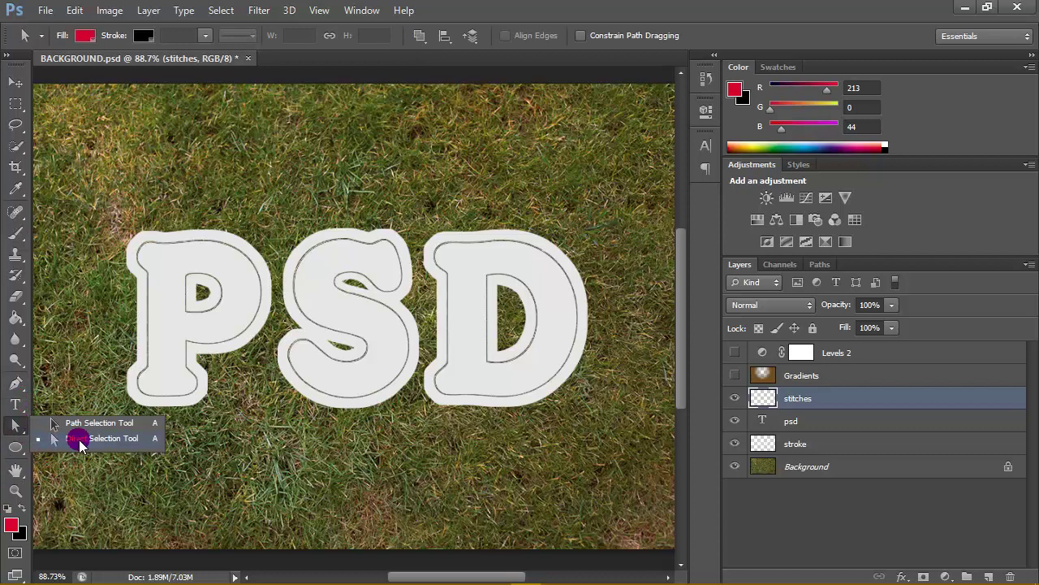
{"action": "right_click", "coordinate": [326, 293]}
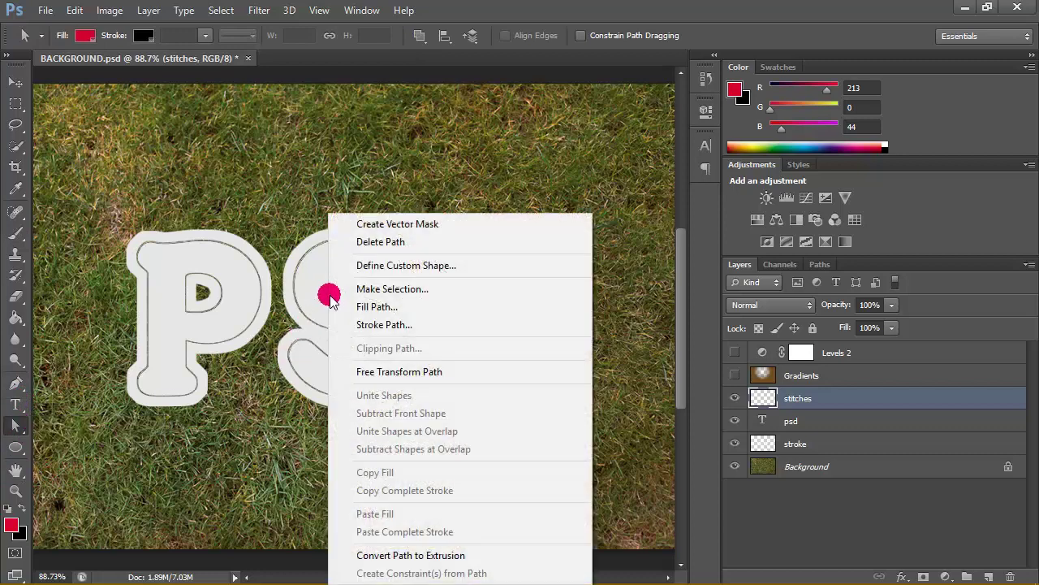
{"action": "left_click", "coordinate": [408, 327]}
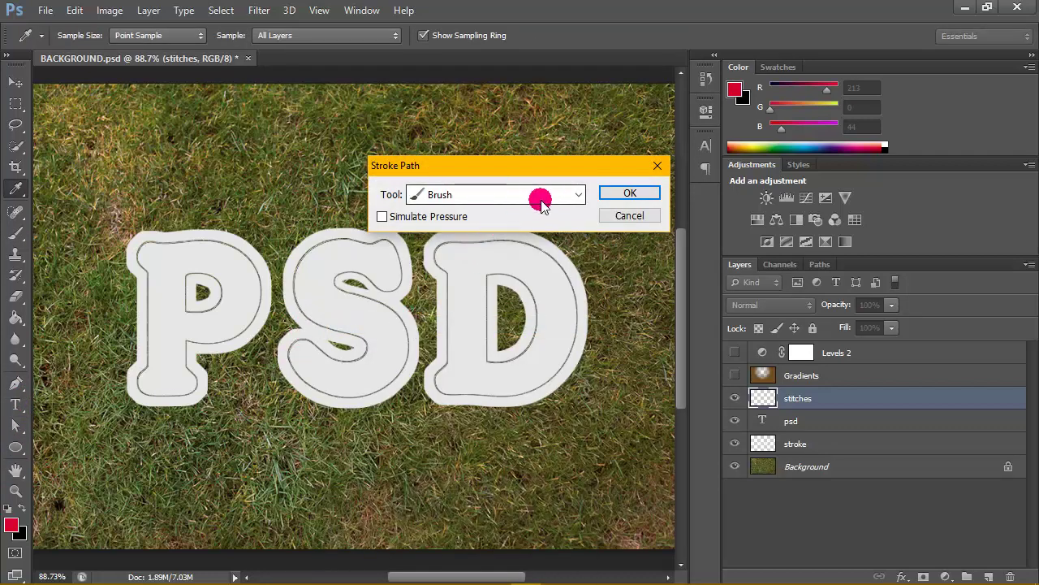
{"action": "left_click", "coordinate": [580, 196]}
{"action": "left_click", "coordinate": [441, 223]}
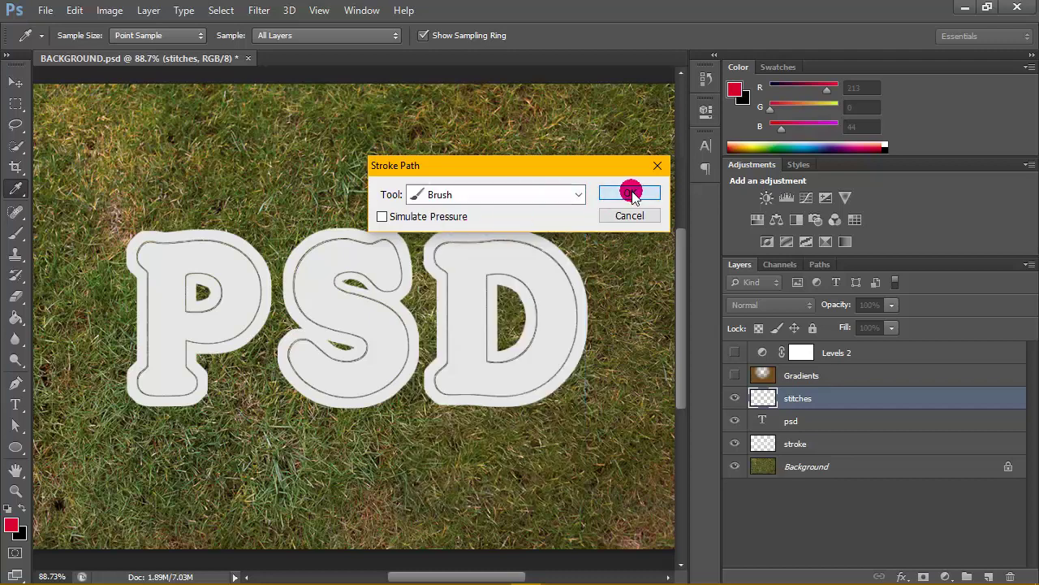
{"action": "left_click", "coordinate": [629, 192]}
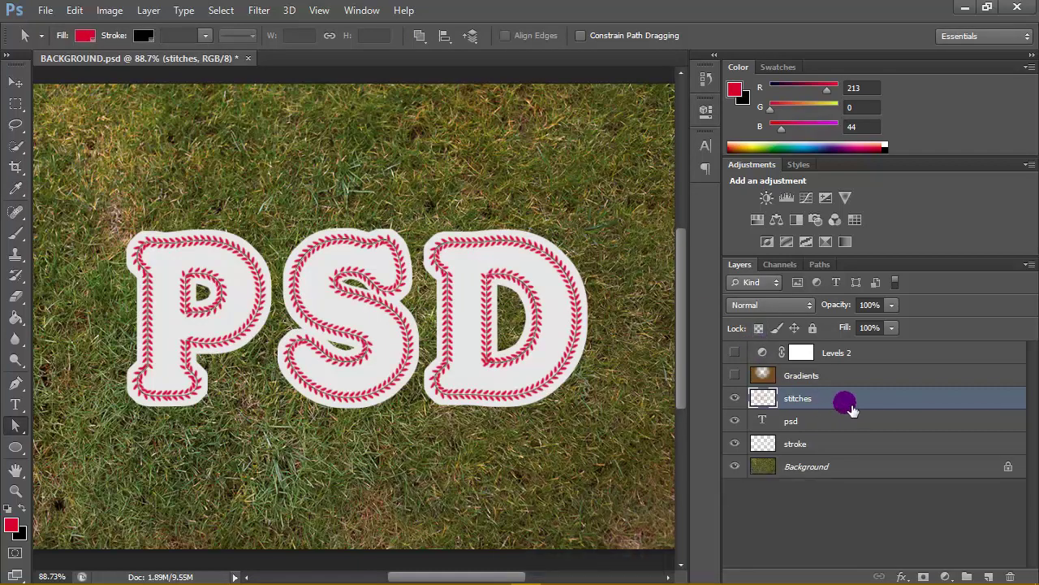
Load the Styles file from the Baseball-Inspired Text Effect in Photoshop folder into the layer style presets.
{"action": "left_click", "coordinate": [800, 164]}
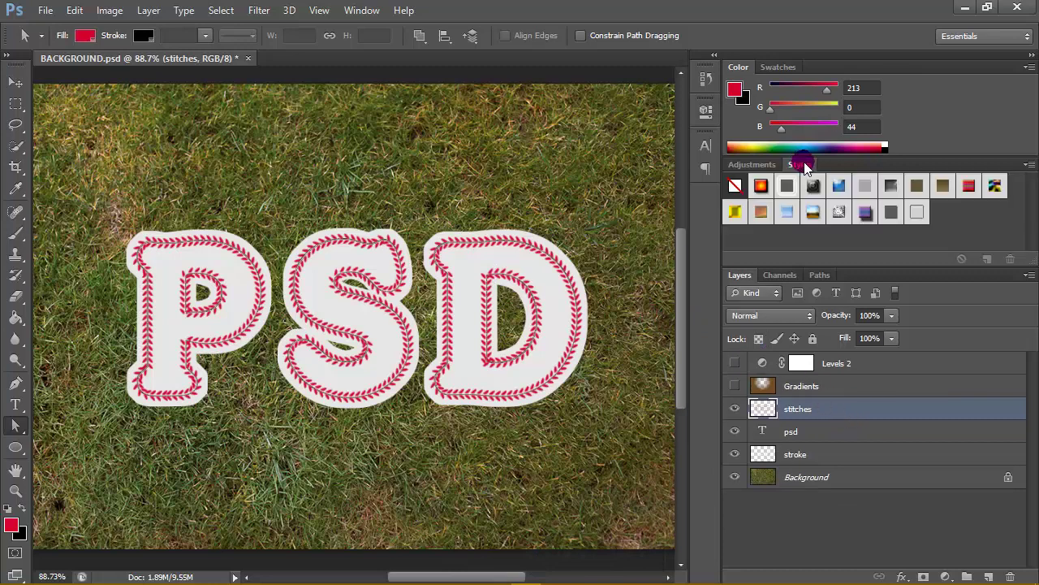
{"action": "left_click", "coordinate": [1028, 166]}
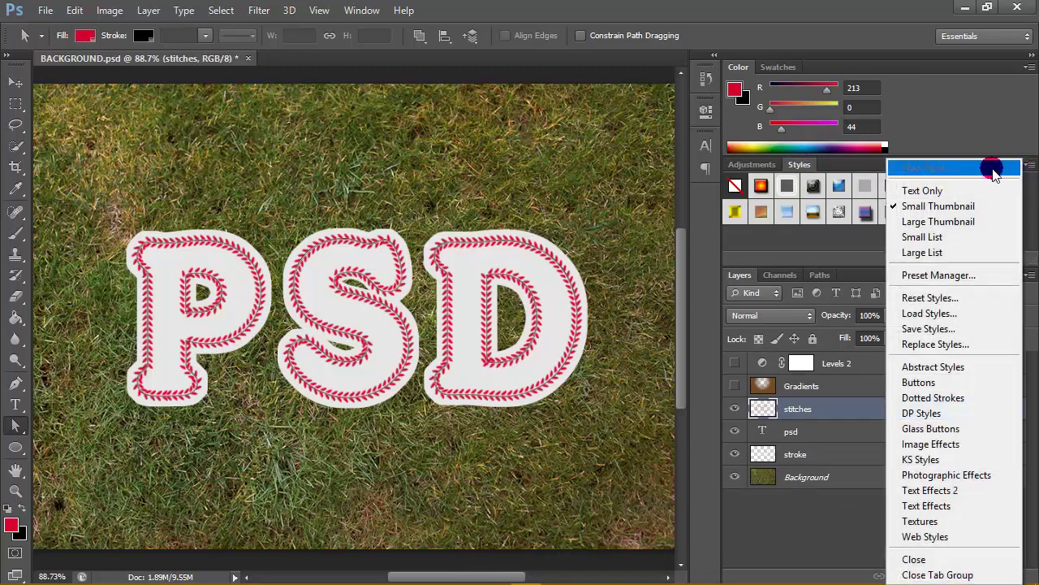
{"action": "left_click", "coordinate": [911, 315]}
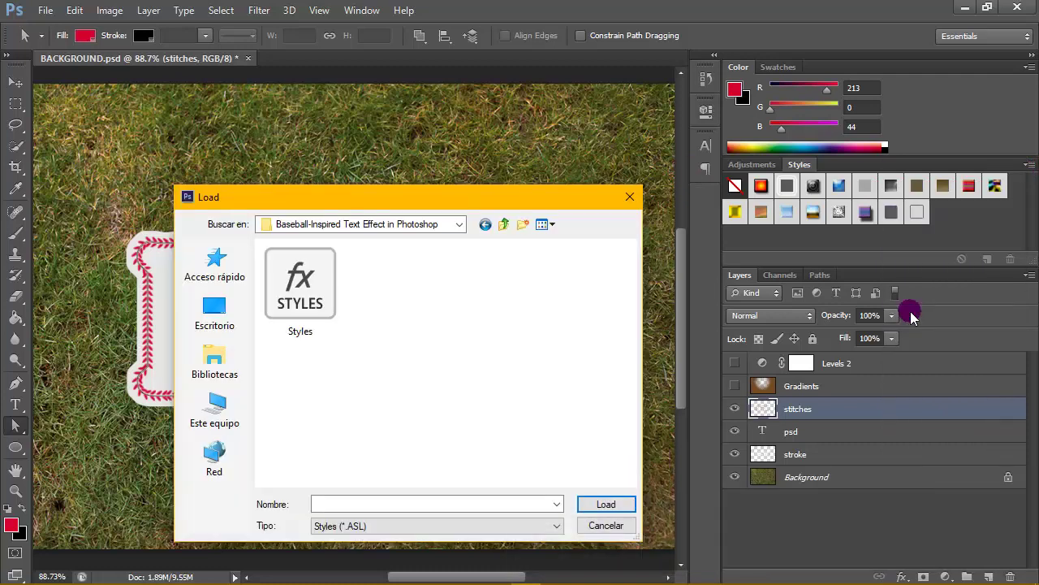
{"action": "left_click", "coordinate": [294, 311]}
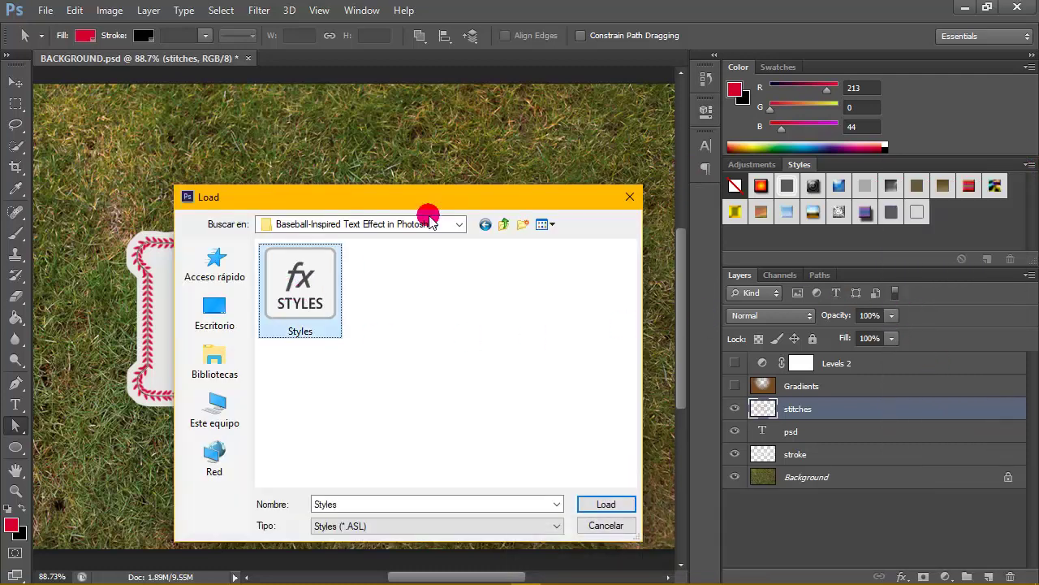
{"action": "left_click_drag", "start_coordinate": [480, 195], "coordinate": [505, 137]}
{"action": "left_click", "coordinate": [629, 445]}
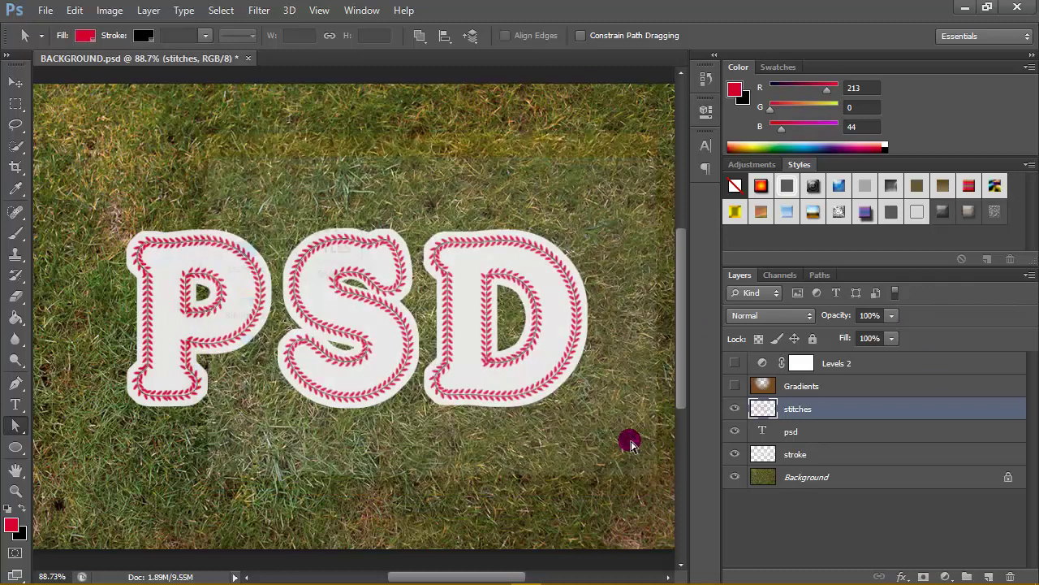
Apply the LEATHER style to the psd text layer and collapse its effects list.
{"action": "left_click", "coordinate": [858, 436]}
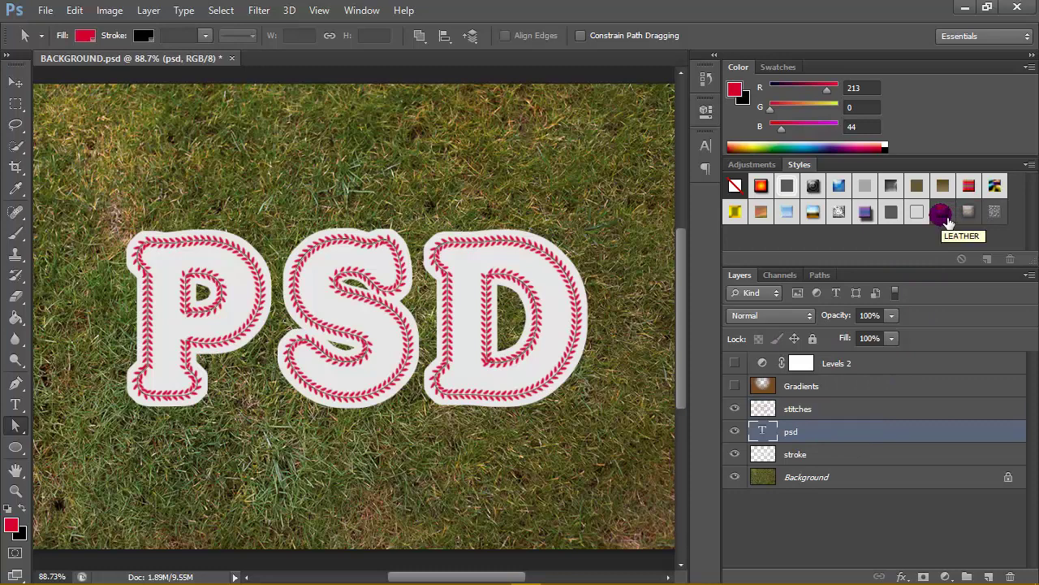
{"action": "left_click", "coordinate": [948, 222]}
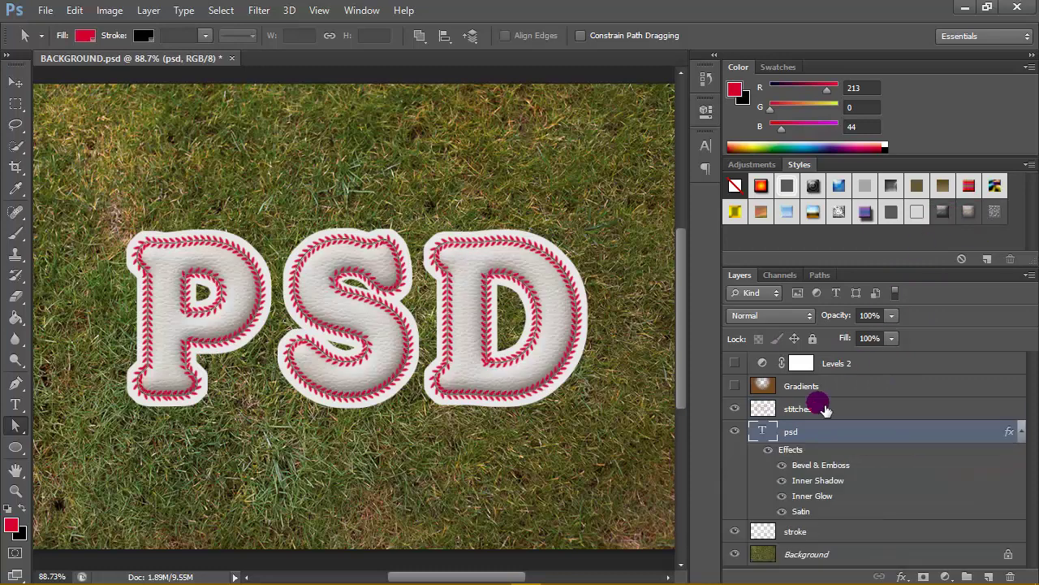
{"action": "left_click", "coordinate": [1020, 431]}
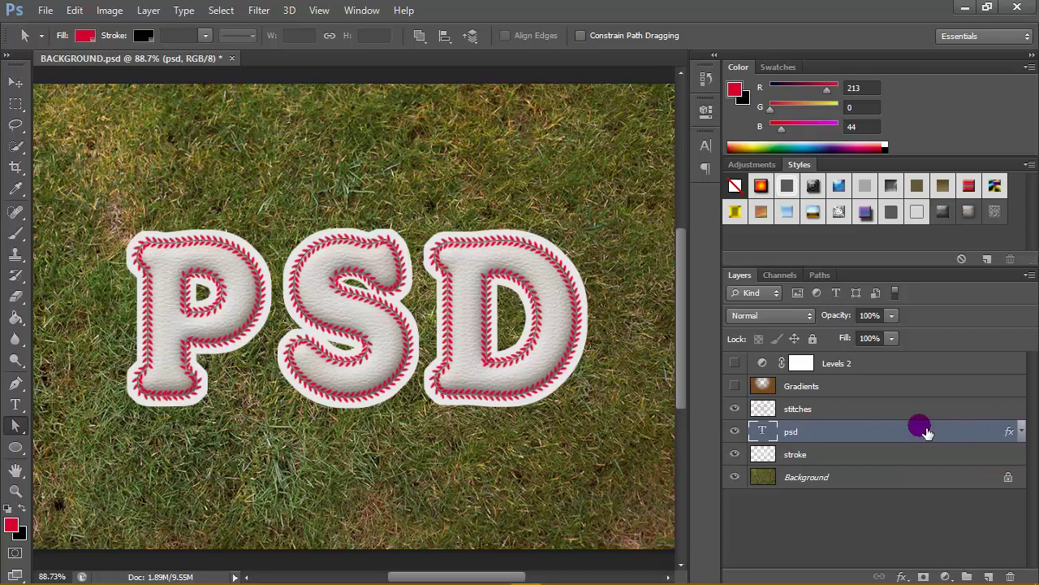
Apply the last of the newly loaded styles to the stitches layer and collapse its effects list.
{"action": "left_click", "coordinate": [878, 409]}
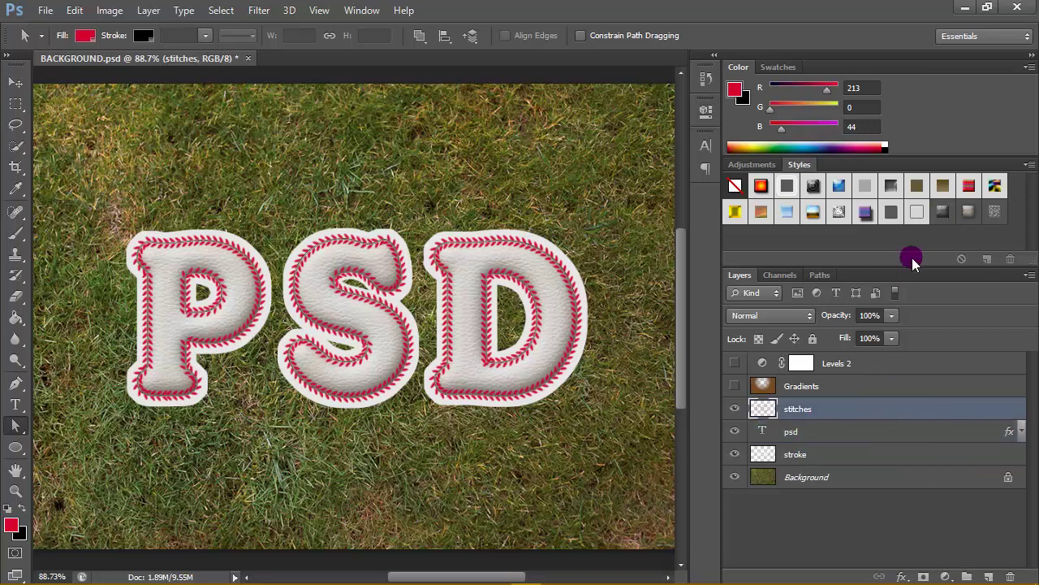
{"action": "left_click", "coordinate": [995, 211]}
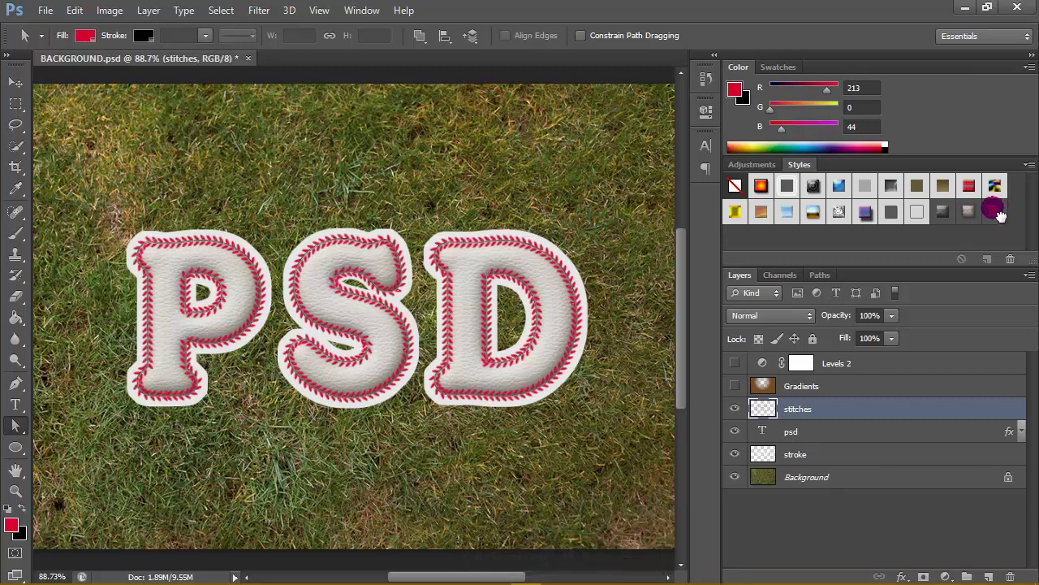
{"action": "left_click", "coordinate": [1025, 410]}
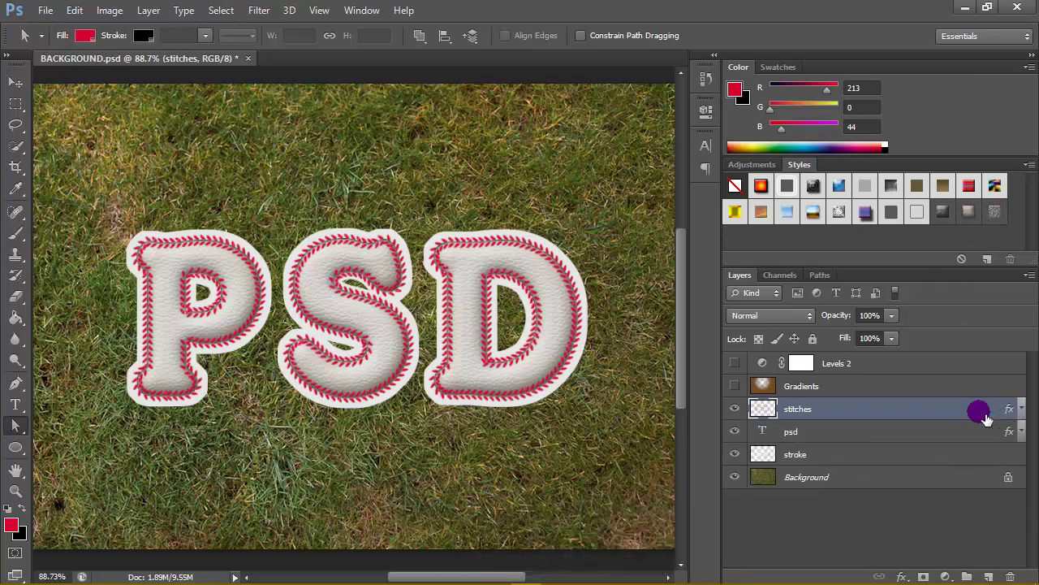
Apply the STROKE style to the stroke layer, collapse its effects list and return to the adjustments.
{"action": "left_click", "coordinate": [851, 456]}
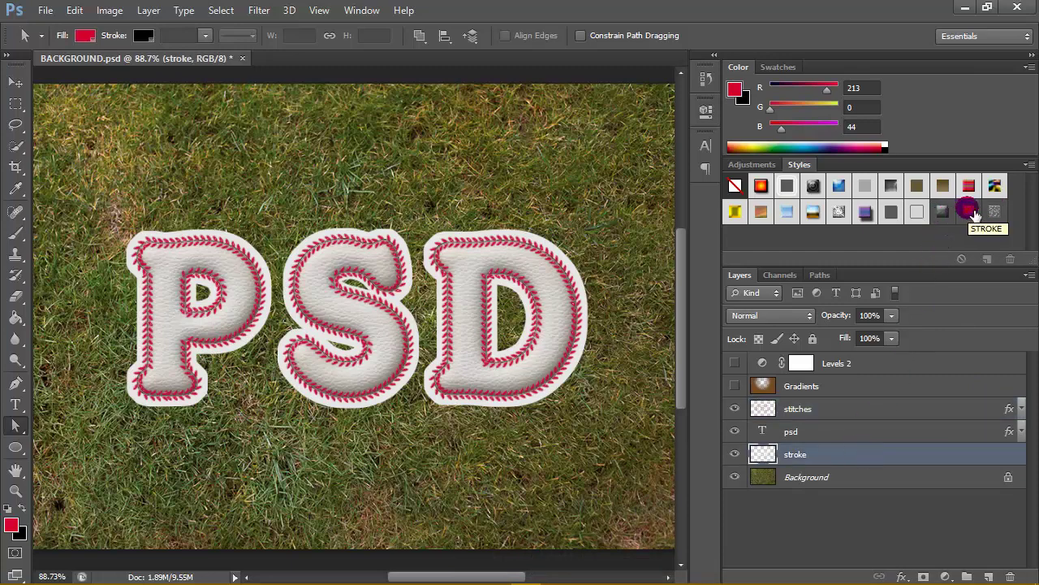
{"action": "left_click", "coordinate": [969, 211]}
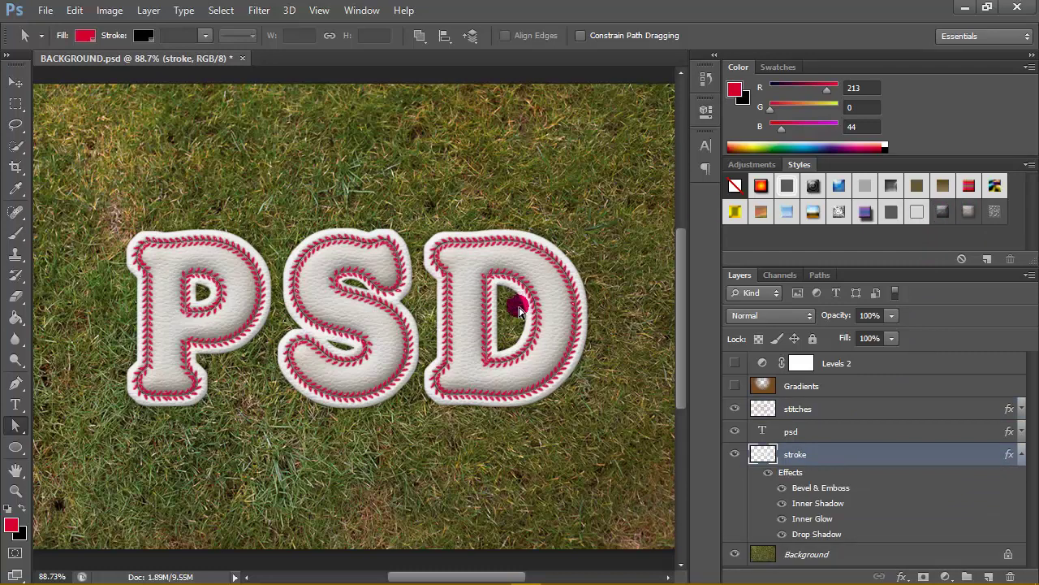
{"action": "left_click", "coordinate": [1020, 456]}
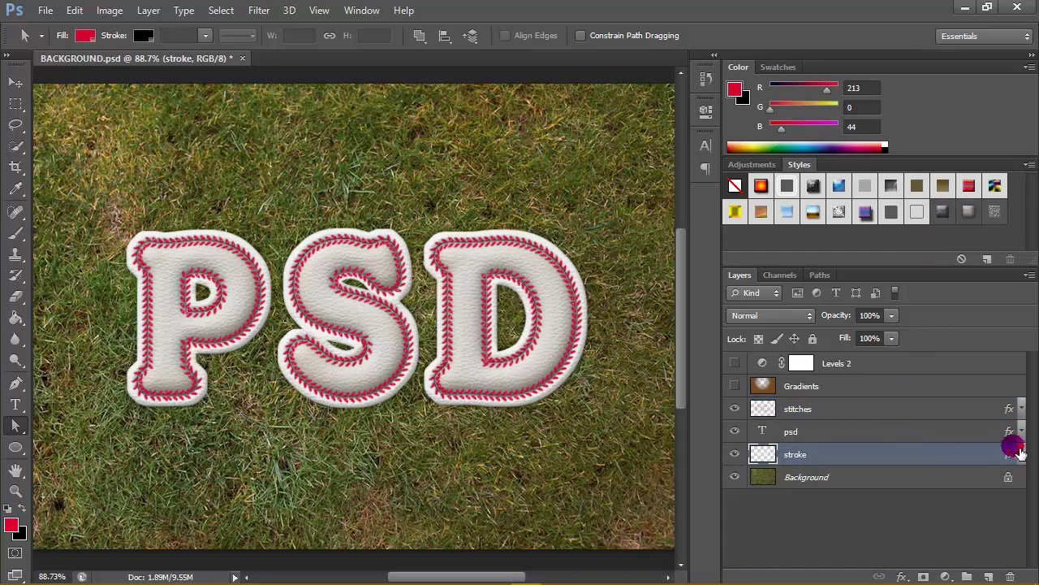
{"action": "left_click", "coordinate": [762, 165]}
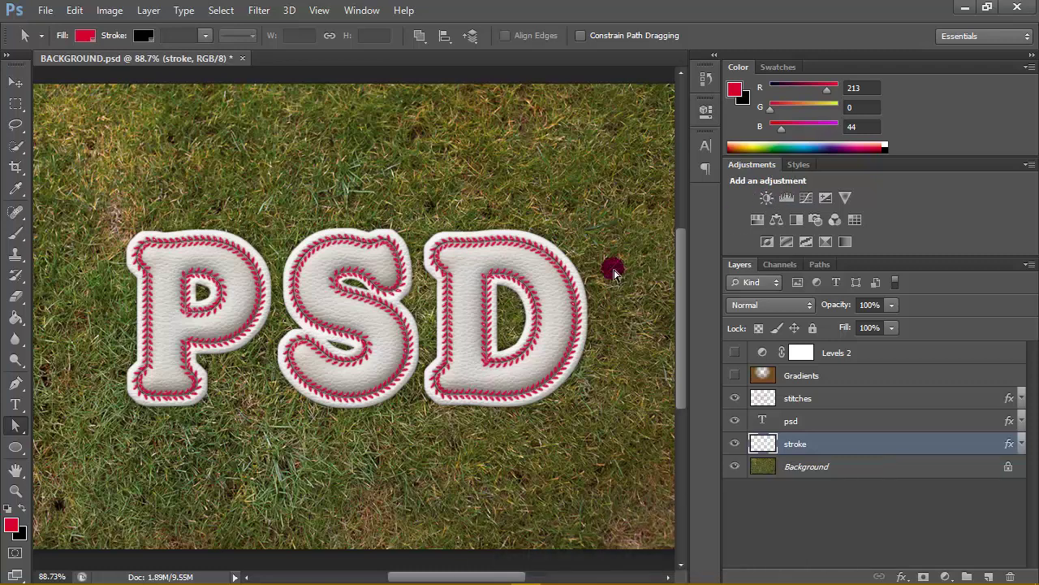
Select the psd text layer's pixels and add the stroke layer's pixels to the selection.
{"action": "scroll", "coordinate": [447, 314], "scroll_direction": "left", "scroll_amount": 1}
{"action": "scroll", "coordinate": [447, 313], "scroll_direction": "up", "scroll_amount": 4}
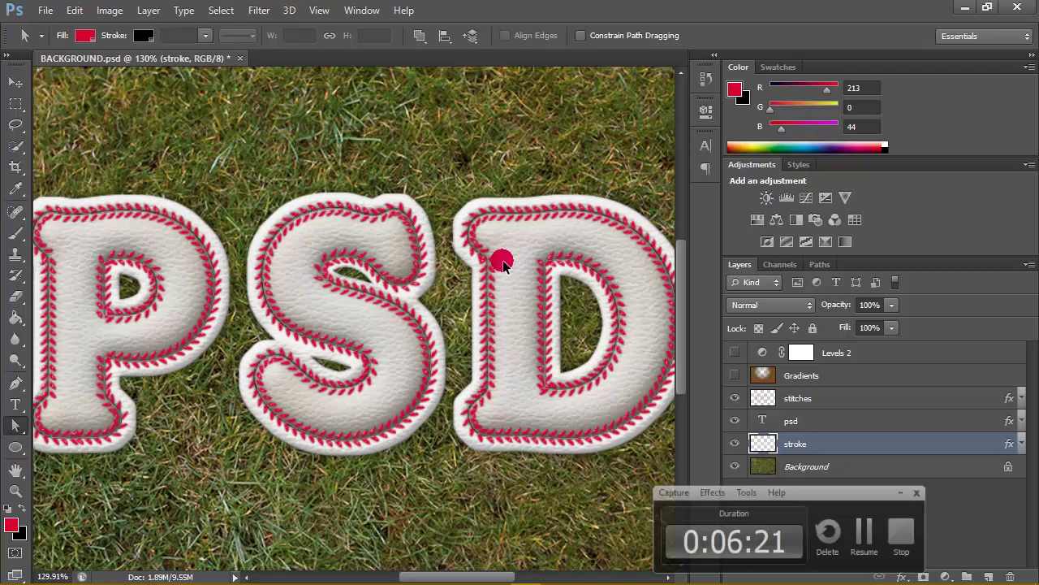
{"action": "scroll", "coordinate": [501, 355], "scroll_direction": "down", "scroll_amount": 1}
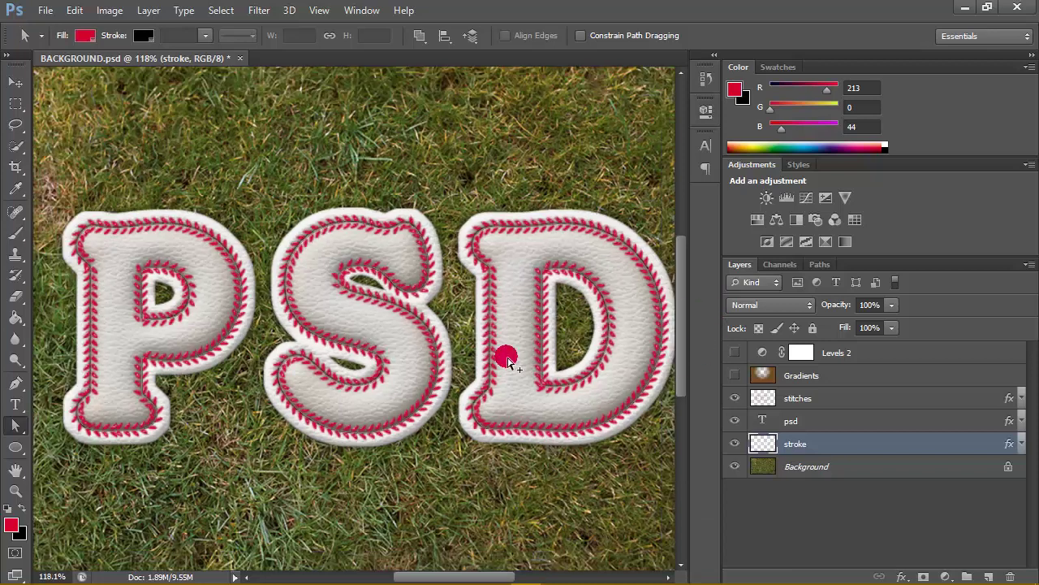
{"action": "left_click", "coordinate": [761, 416]}
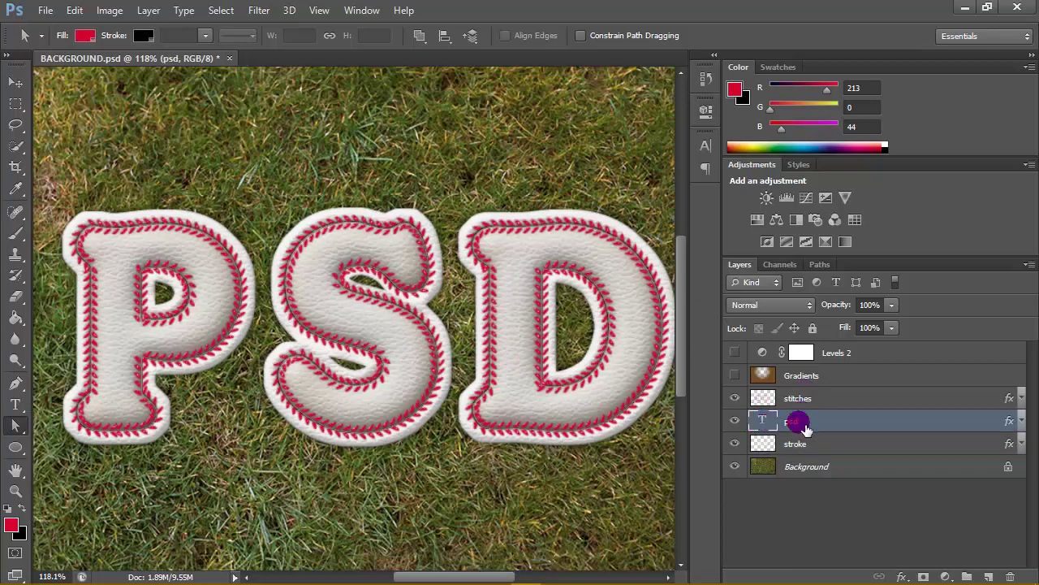
{"action": "right_click", "coordinate": [763, 419]}
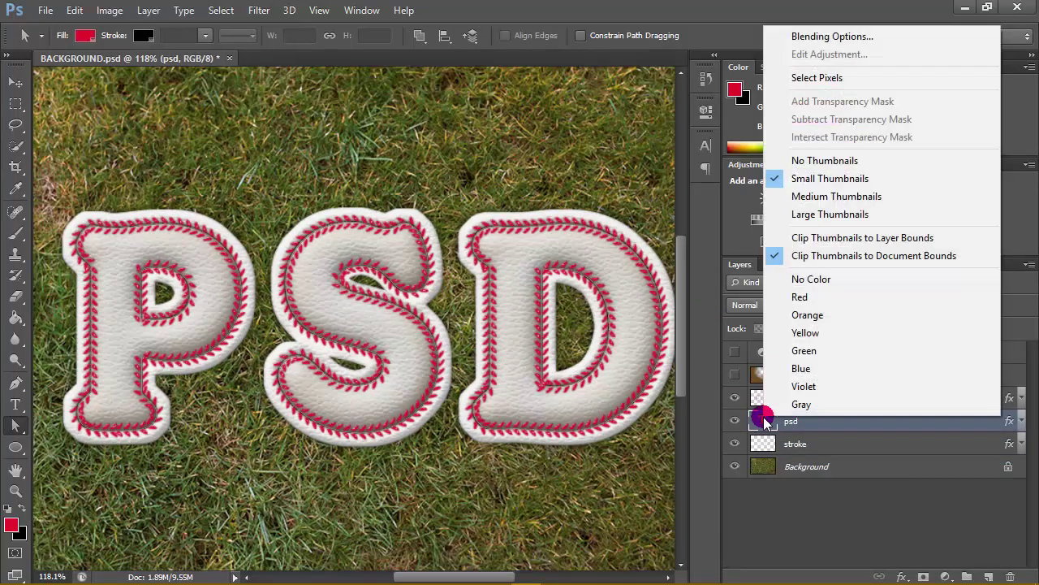
{"action": "left_click", "coordinate": [817, 78]}
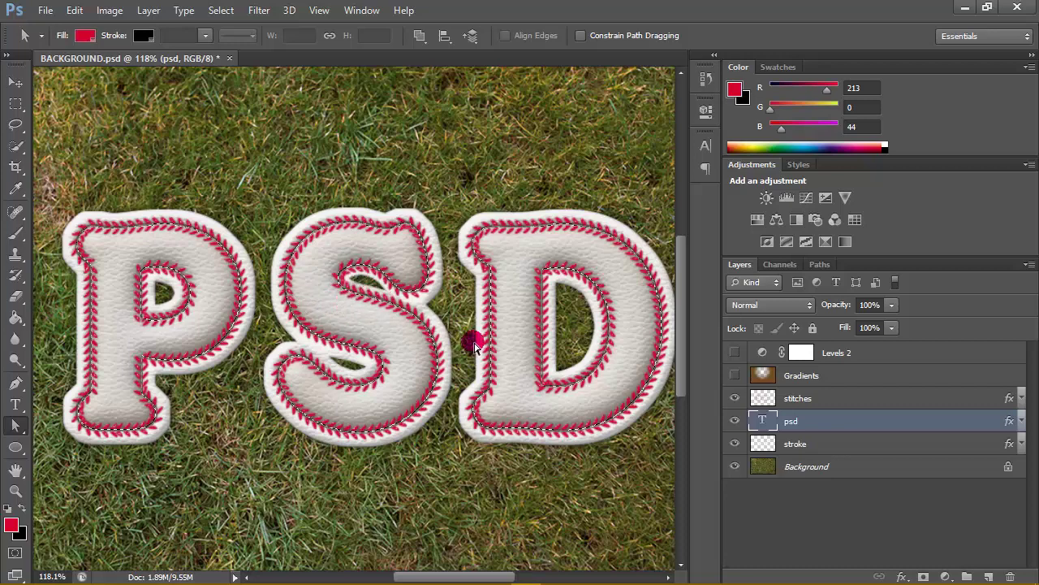
{"action": "left_click", "coordinate": [849, 446]}
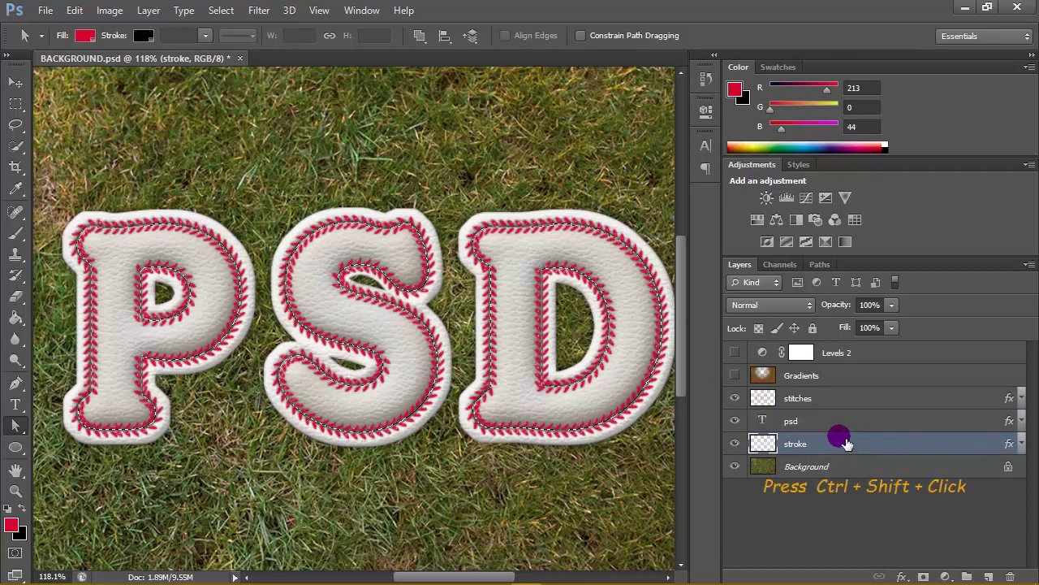
{"action": "left_click", "coordinate": [780, 447], "text": "ctrl+shift"}
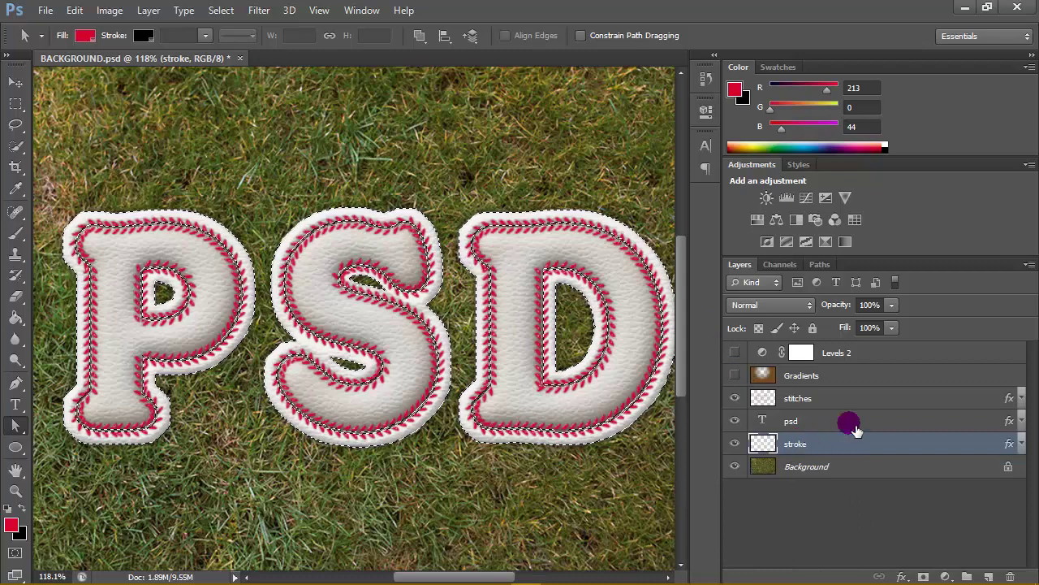
Add a new layer above the stitches layer and name it grunge.
{"action": "left_click", "coordinate": [882, 403]}
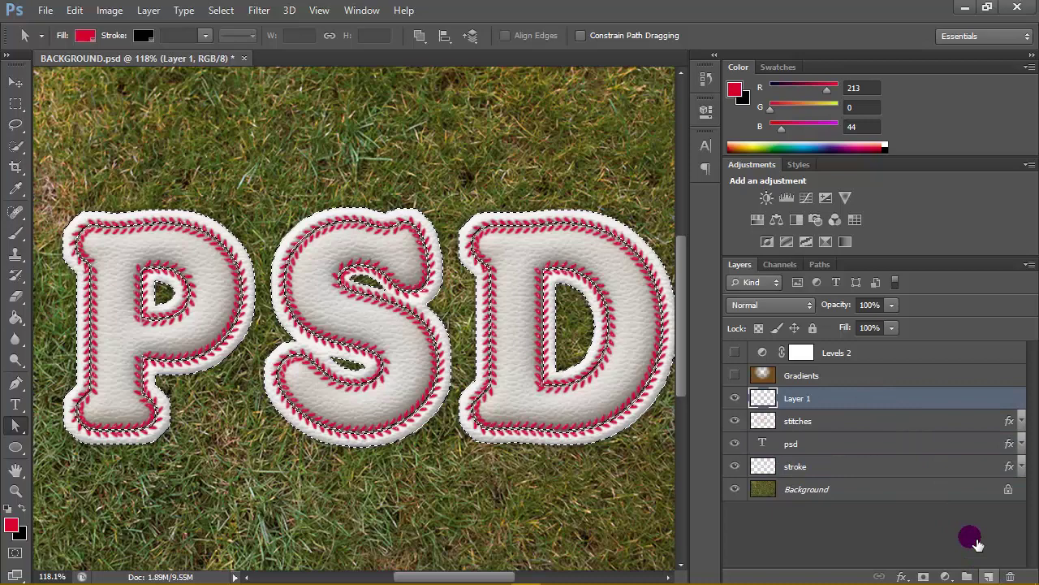
{"action": "double_click", "coordinate": [797, 398]}
{"action": "type", "text": "grunge"}
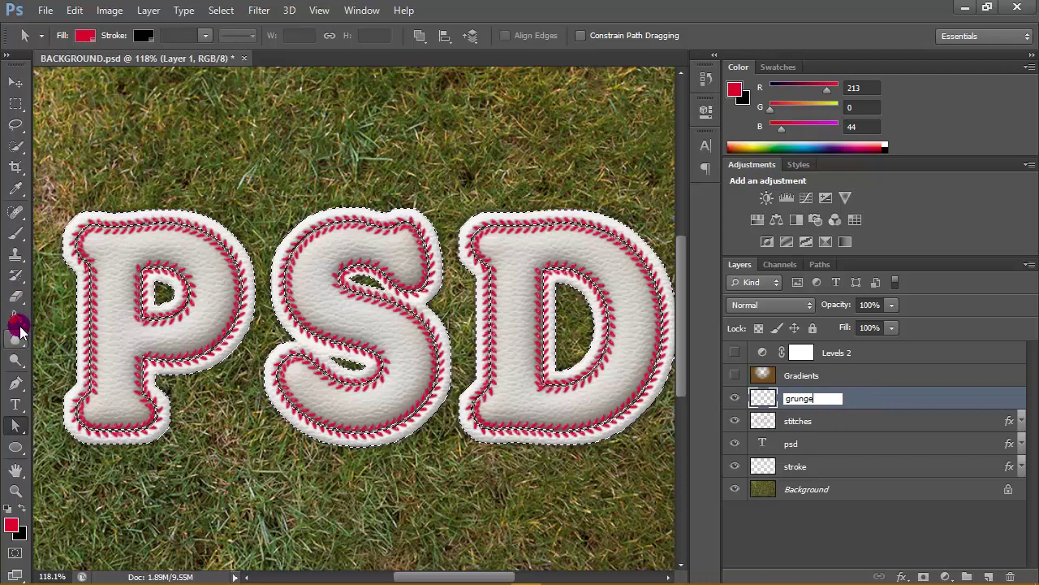
Set the foreground color to 9a8b74.
{"action": "left_click", "coordinate": [12, 527]}
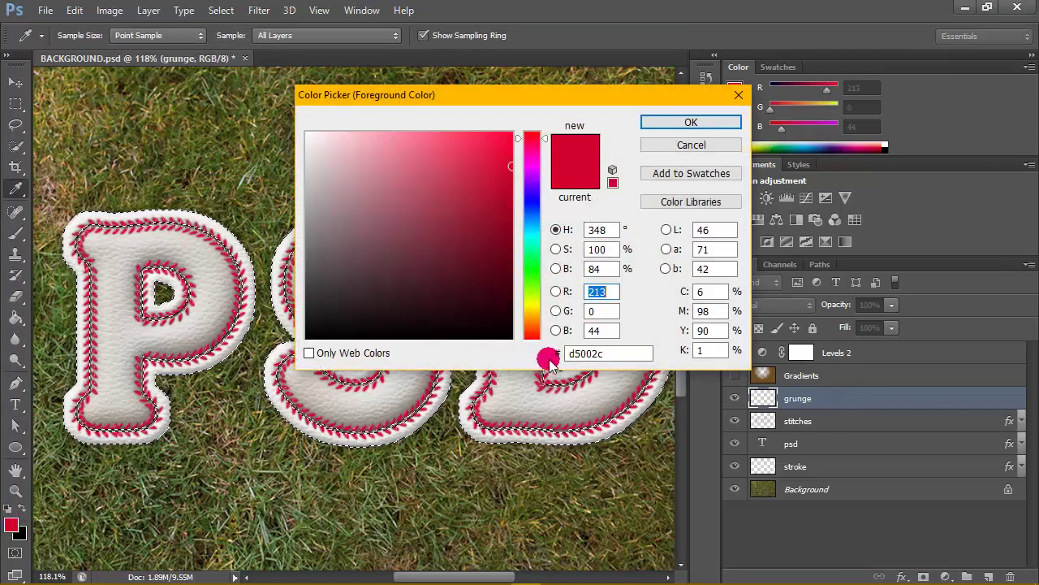
{"action": "type", "text": "9a8b74"}
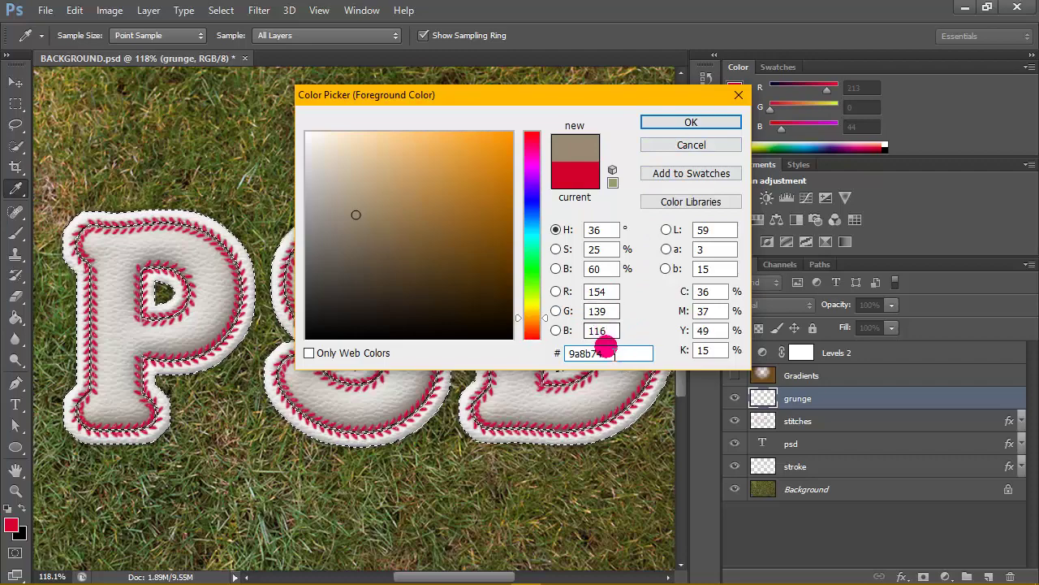
{"action": "left_click", "coordinate": [690, 122]}
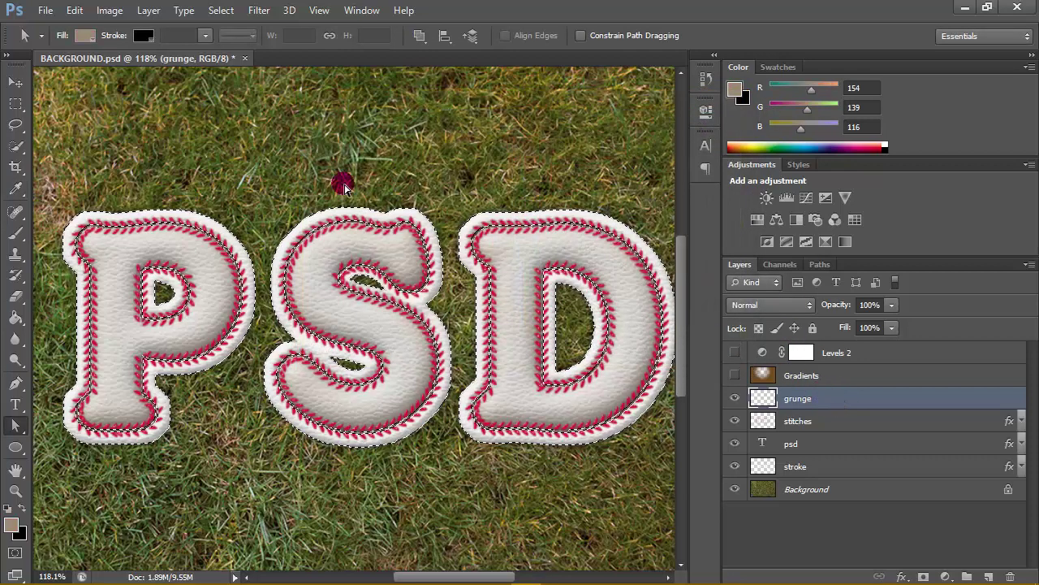
Switch to the Brush tool and load the SL.undercover brush set.
{"action": "left_click", "coordinate": [18, 233]}
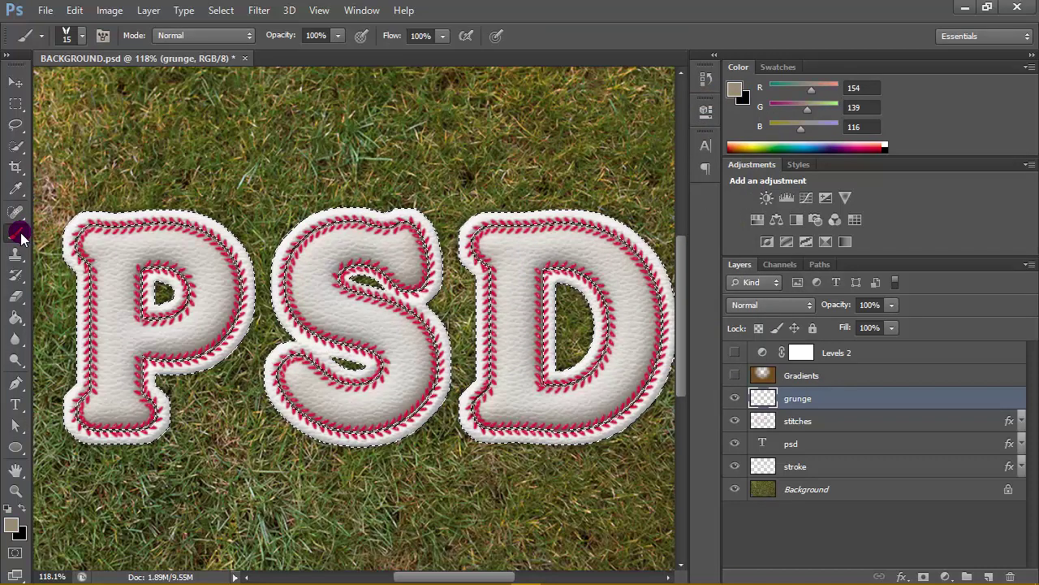
{"action": "right_click", "coordinate": [387, 266]}
{"action": "left_click", "coordinate": [592, 286]}
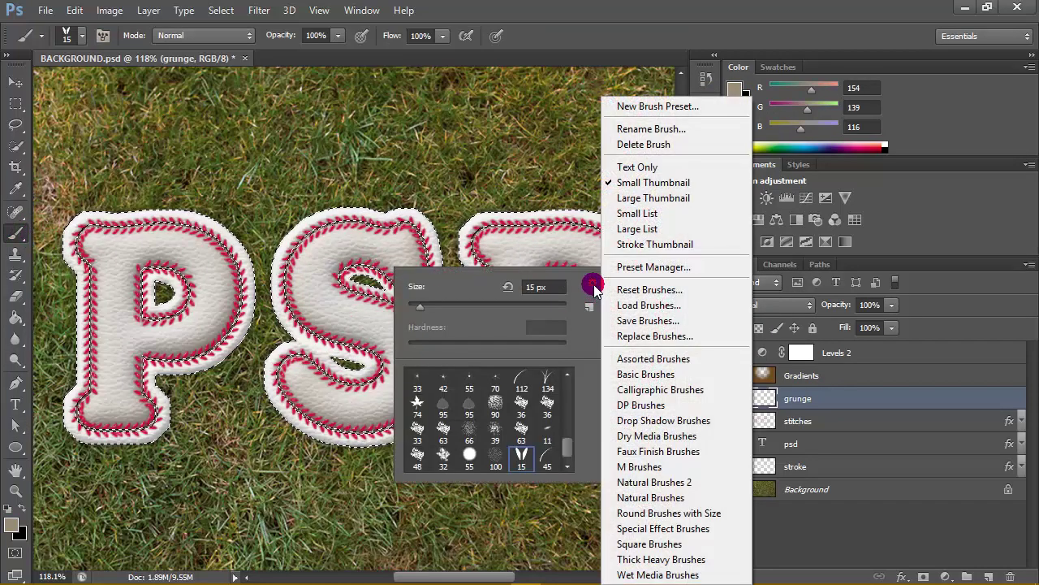
{"action": "left_click", "coordinate": [679, 300]}
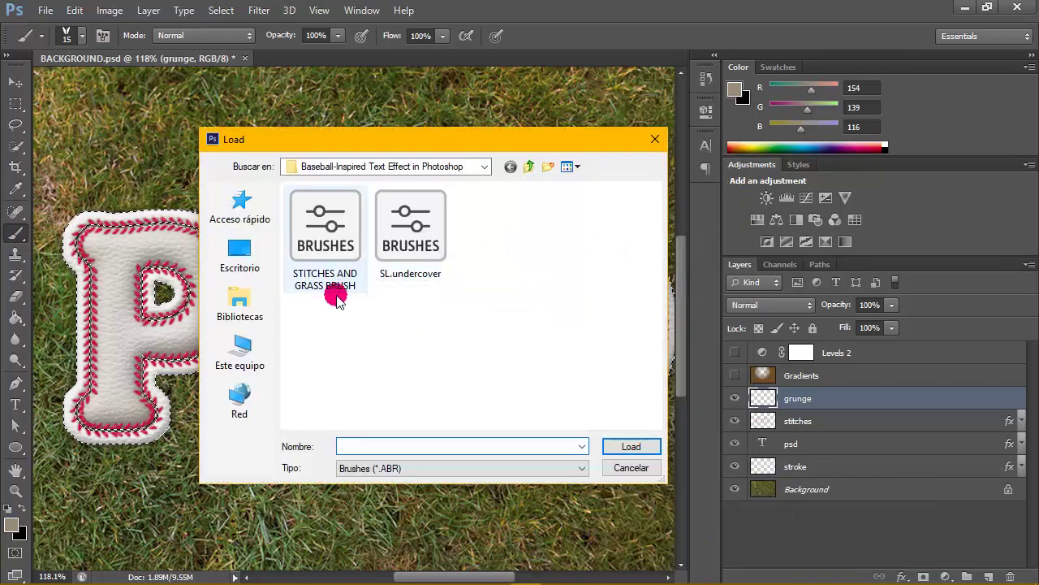
{"action": "left_click", "coordinate": [414, 249]}
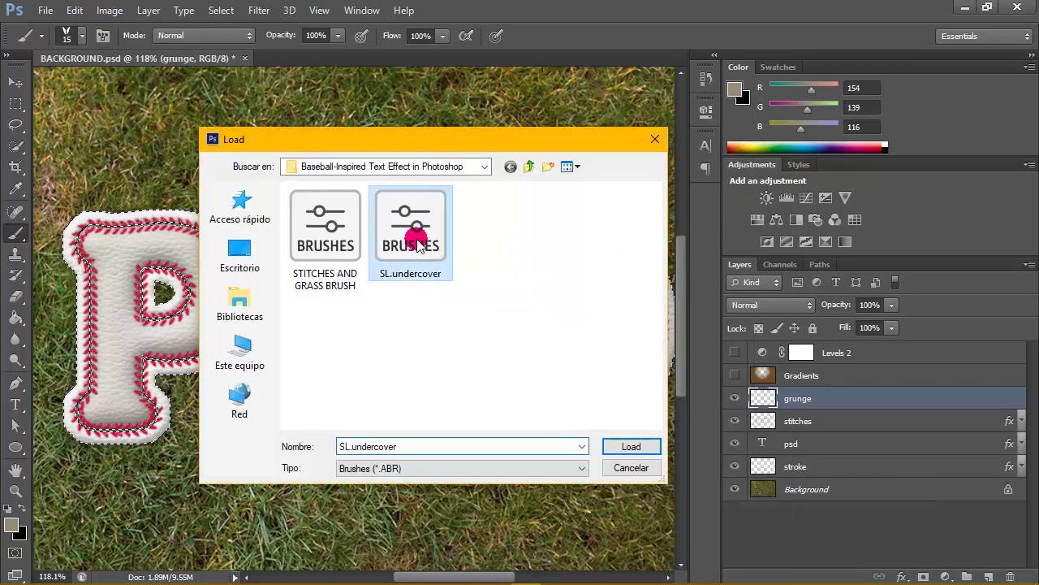
{"action": "left_click", "coordinate": [635, 446]}
Choose the newly loaded 986 px grunge brush and reduce its size to 131 px.
{"action": "left_click_drag", "start_coordinate": [568, 430], "coordinate": [566, 452]}
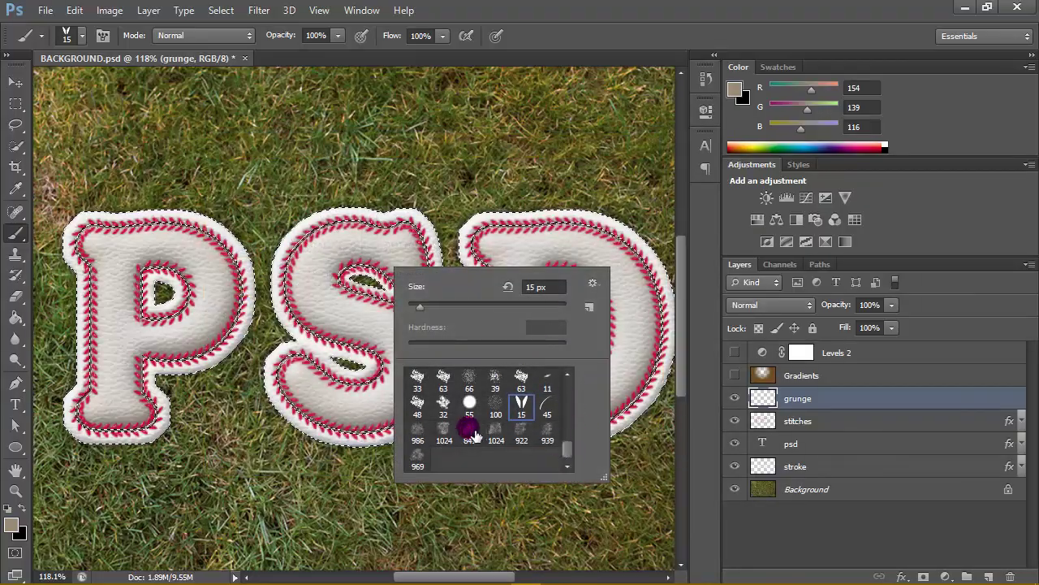
{"action": "left_click", "coordinate": [430, 440]}
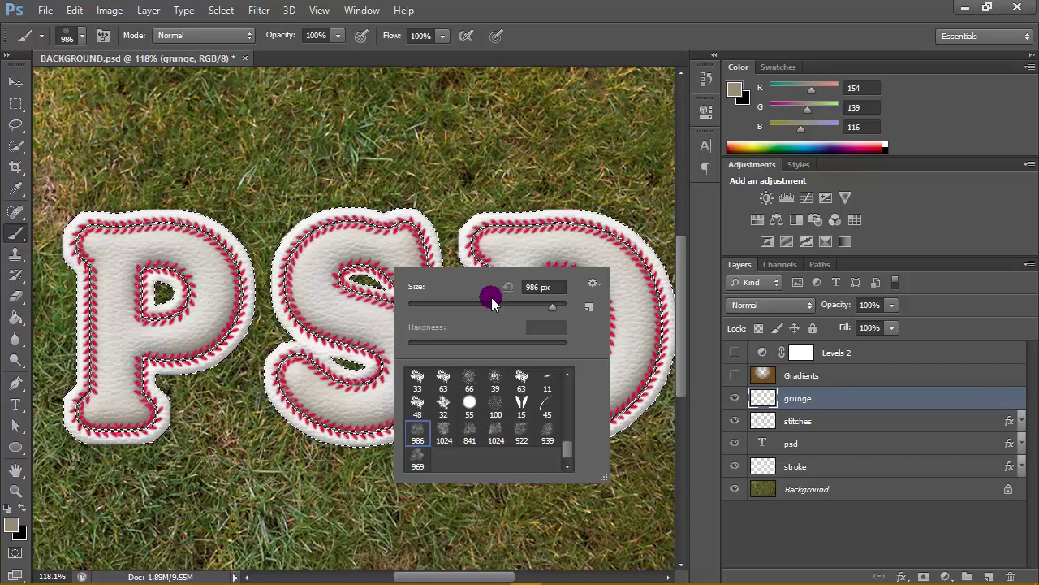
{"action": "mouse_move", "coordinate": [491, 300]}
{"action": "left_mouse_down"}
{"action": "mouse_move", "coordinate": [479, 302]}
{"action": "mouse_move", "coordinate": [499, 306]}
{"action": "left_mouse_up"}
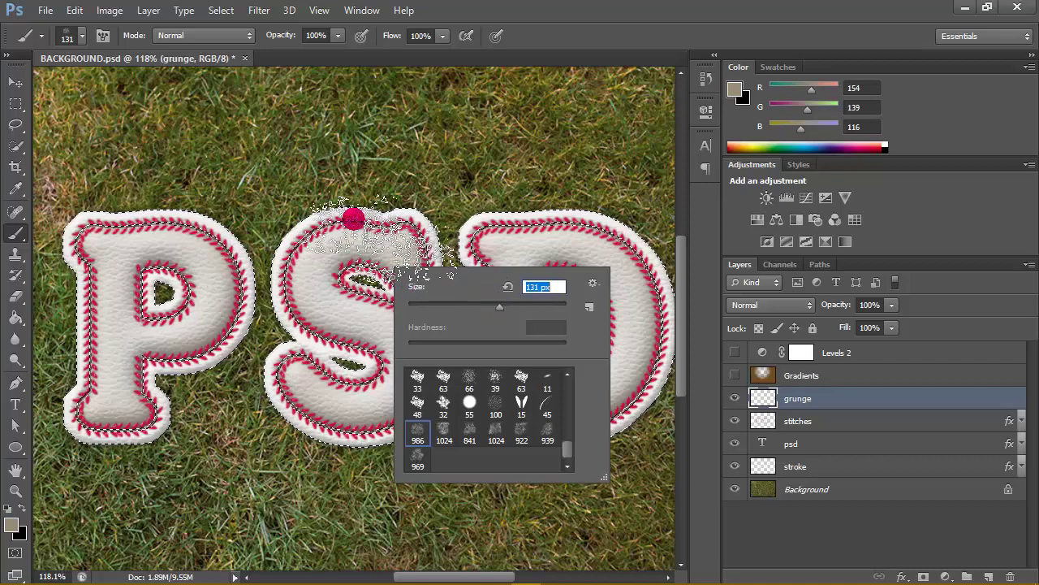
{"action": "left_click", "coordinate": [577, 15]}
Paint grunge texture over the P, S and D within the selection on the grunge layer.
{"action": "scroll", "coordinate": [281, 272], "scroll_direction": "down", "scroll_amount": 2}
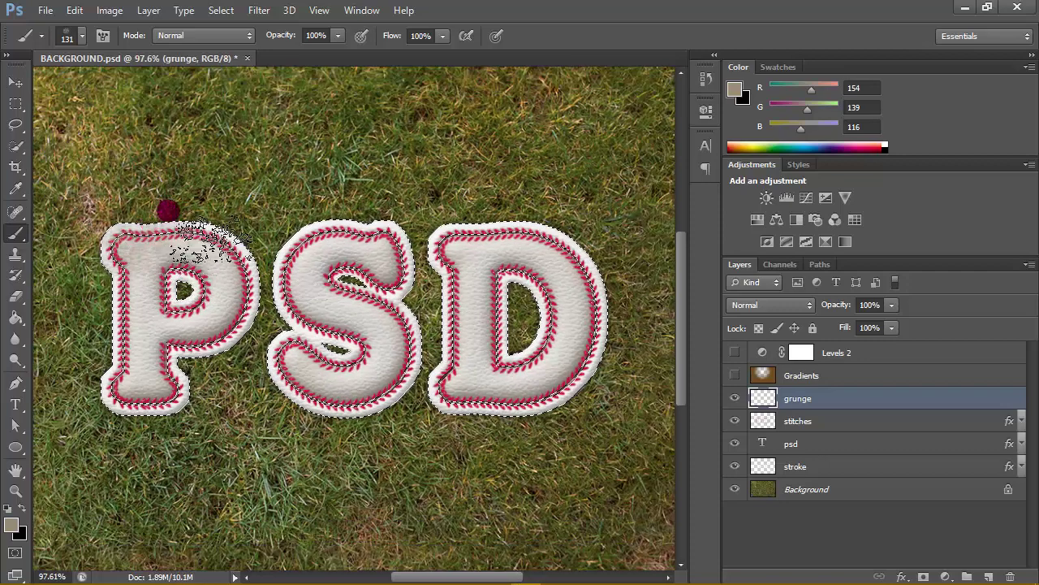
{"action": "left_click", "coordinate": [151, 385]}
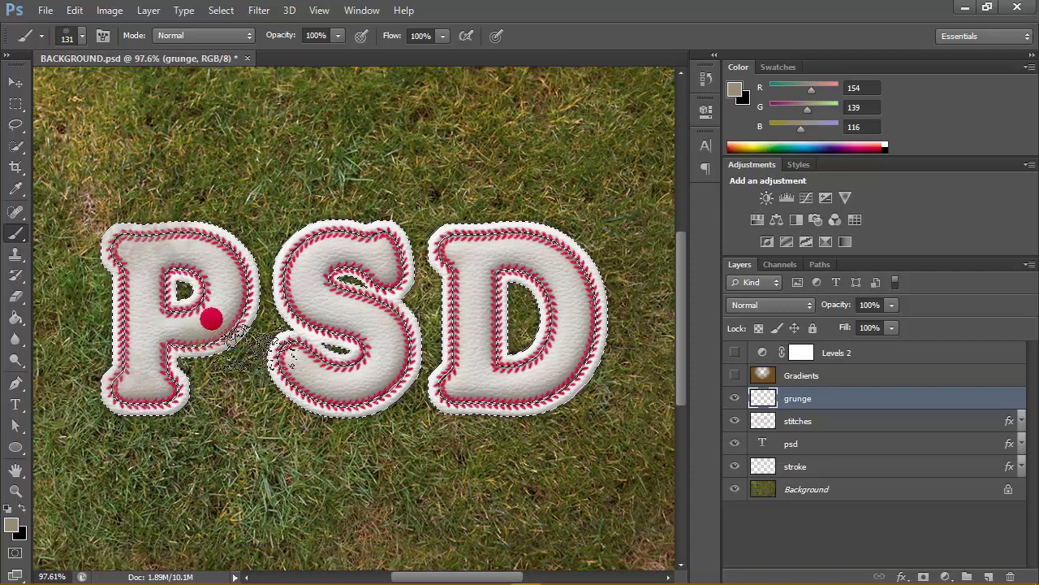
{"action": "left_click", "coordinate": [257, 315]}
{"action": "left_click", "coordinate": [424, 257]}
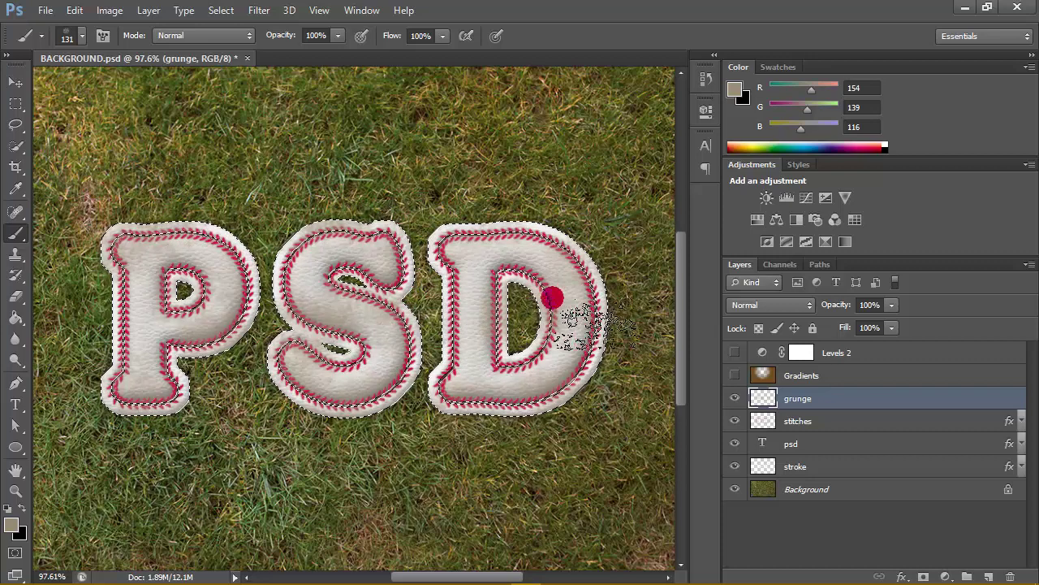
Set the grunge layer's blend mode to Multiply and its opacity to 70%.
{"action": "left_click", "coordinate": [802, 311]}
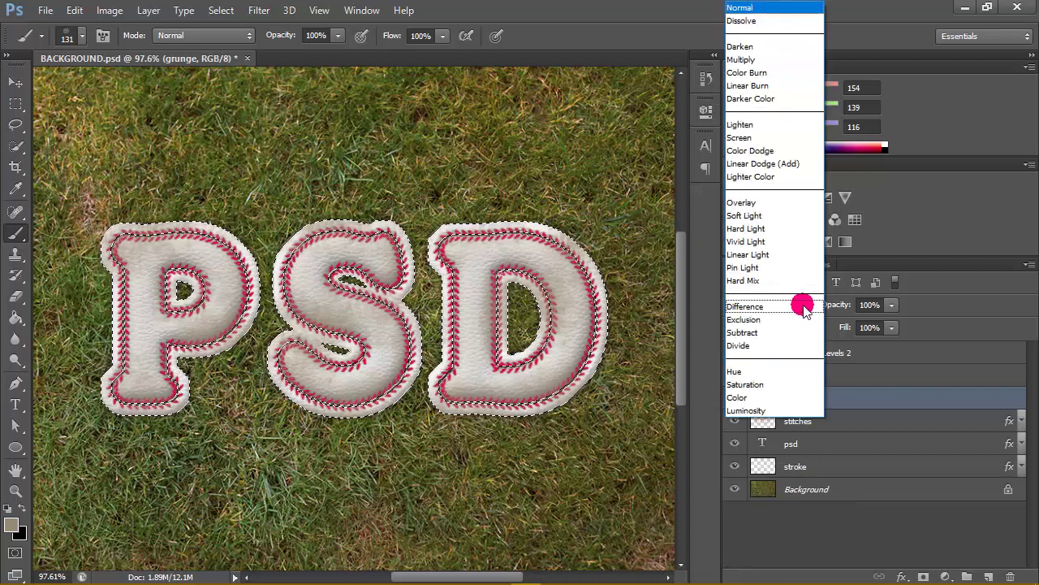
{"action": "left_click", "coordinate": [762, 58]}
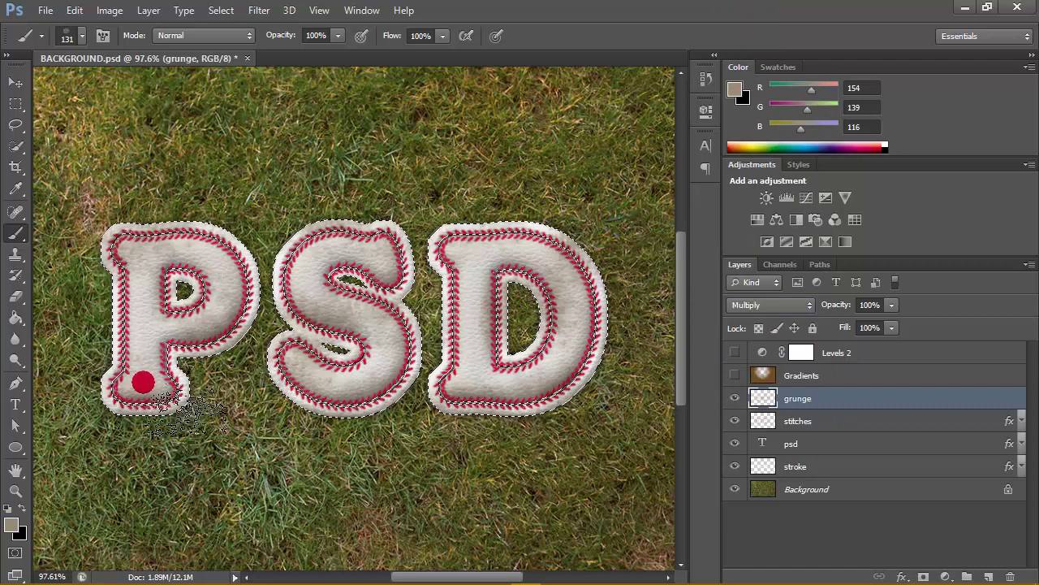
{"action": "left_click", "coordinate": [890, 306]}
{"action": "left_click", "coordinate": [874, 306]}
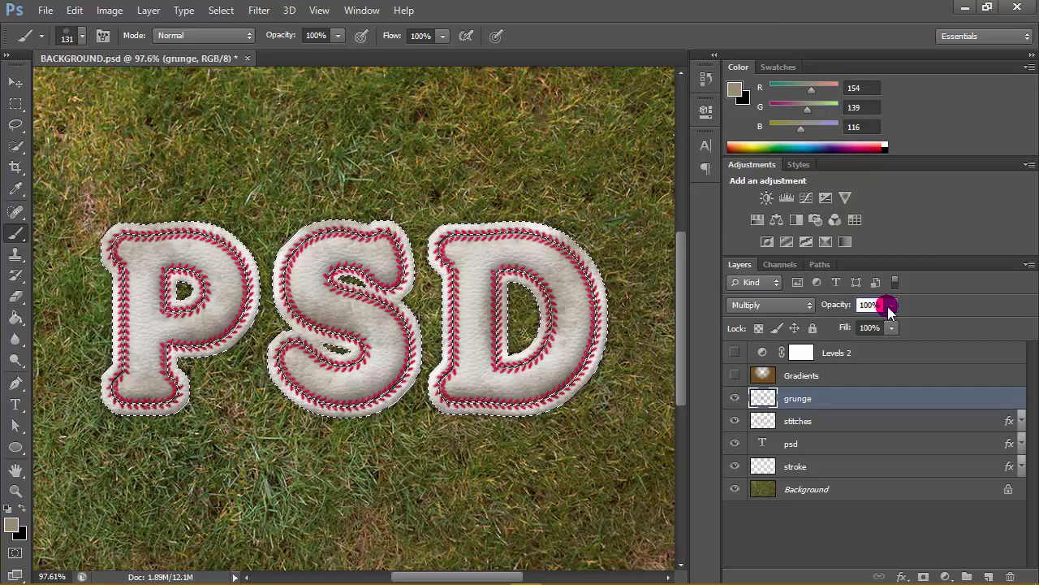
{"action": "left_click_drag", "start_coordinate": [862, 304], "coordinate": [882, 305]}
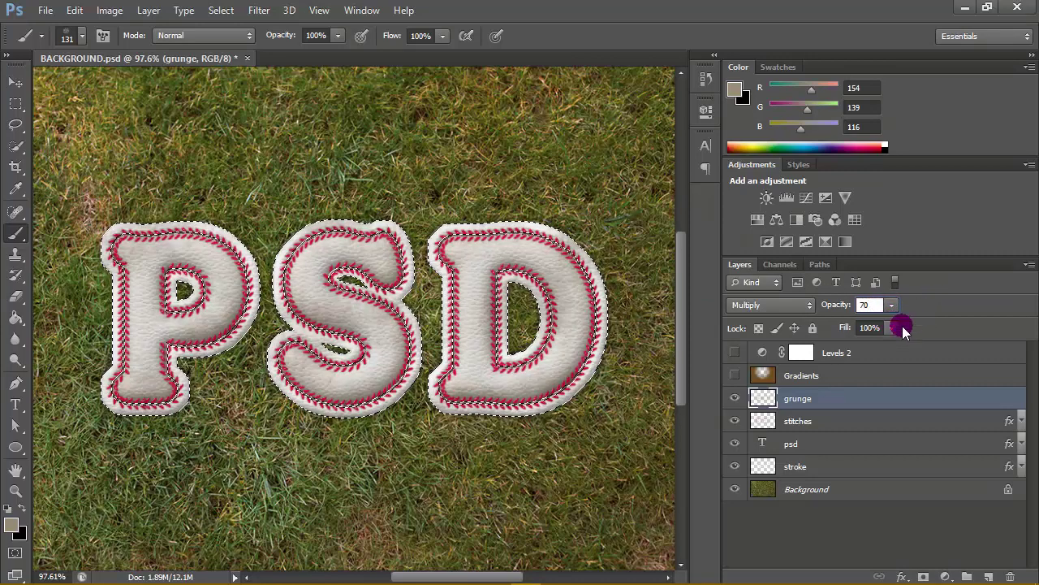
{"action": "left_click", "coordinate": [846, 398]}
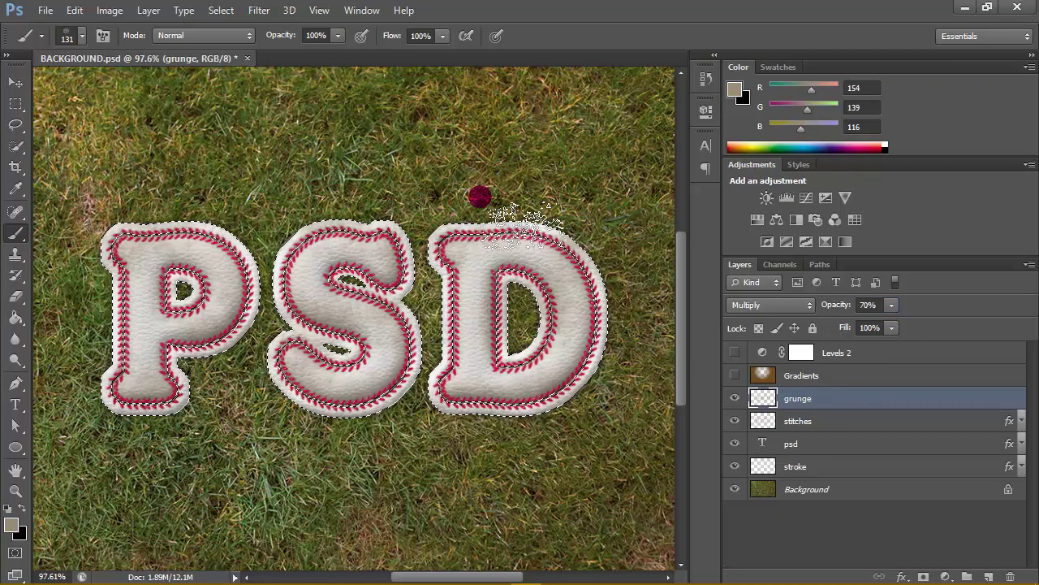
Compare the letters with the grunge layer hidden and shown.
{"action": "left_click_drag", "start_coordinate": [489, 223], "coordinate": [552, 247]}
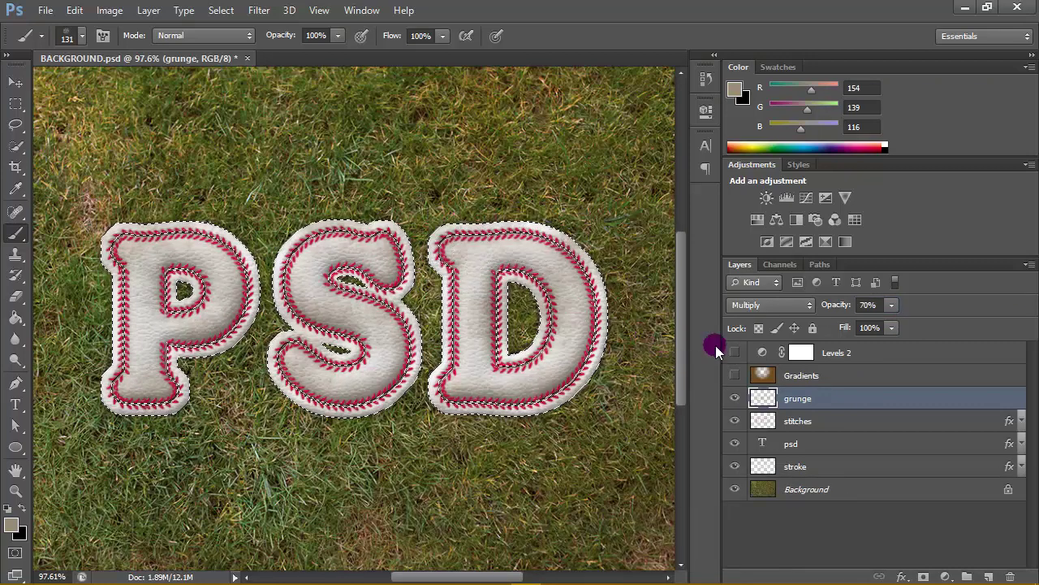
{"action": "left_click", "coordinate": [735, 398]}
{"action": "left_click", "coordinate": [735, 398]}
{"action": "left_click", "coordinate": [735, 398]}
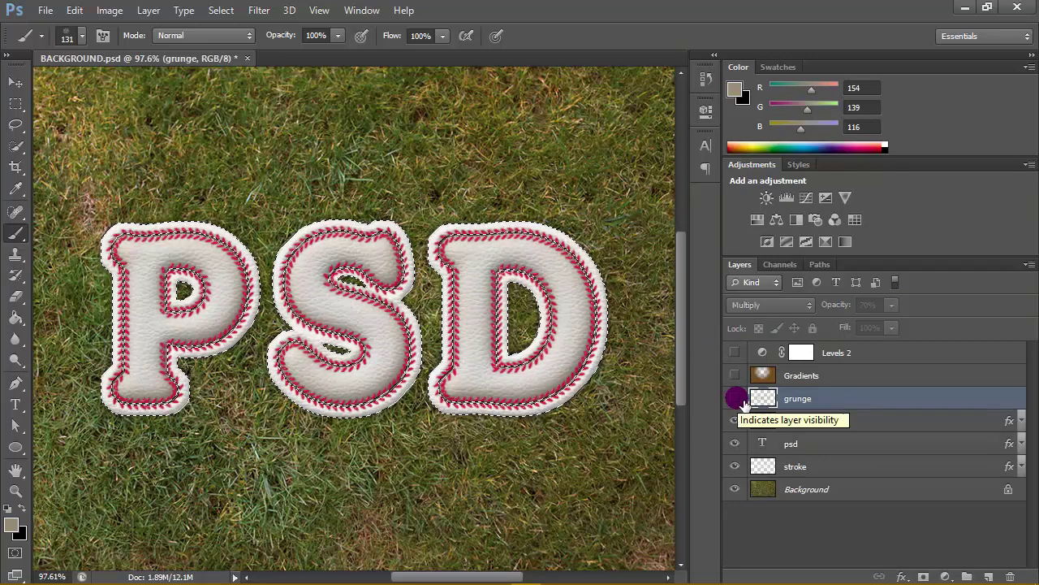
{"action": "left_click", "coordinate": [735, 398]}
{"action": "left_click", "coordinate": [840, 397]}
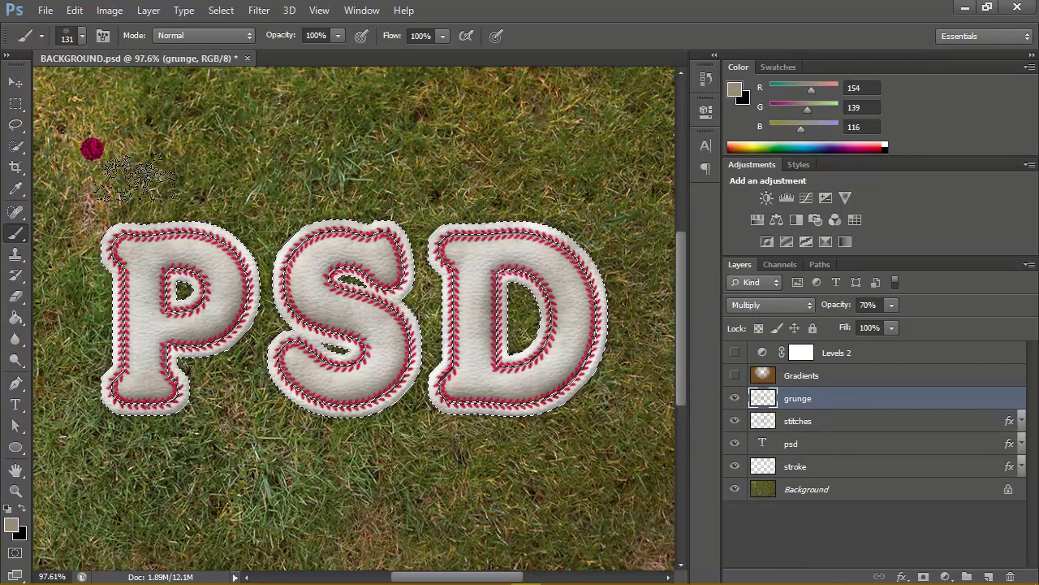
Clear the letter selection and duplicate the Background layer under the name Background copy.
{"action": "left_click", "coordinate": [16, 103]}
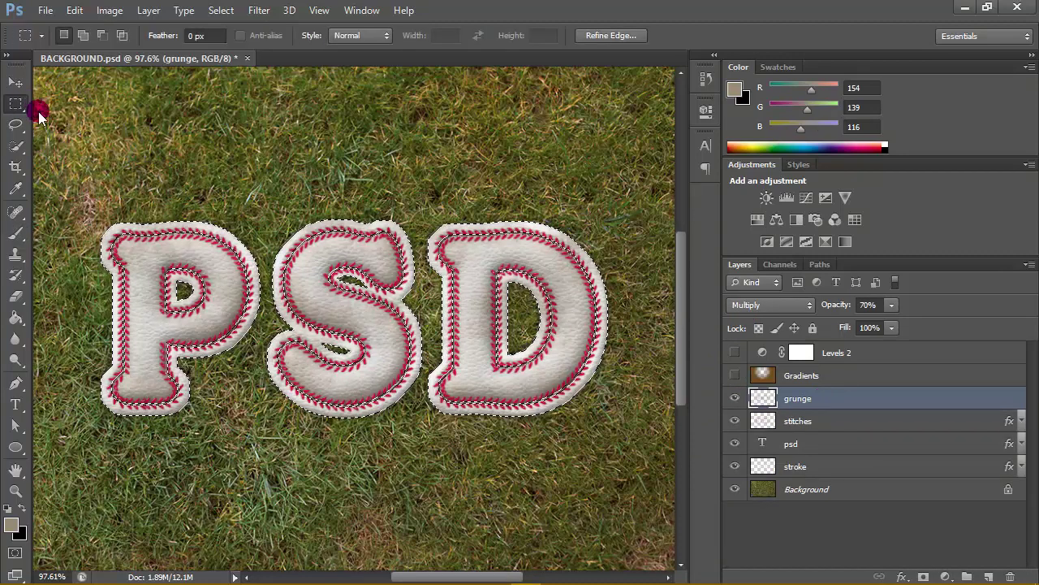
{"action": "left_click", "coordinate": [406, 191]}
{"action": "left_click", "coordinate": [878, 492]}
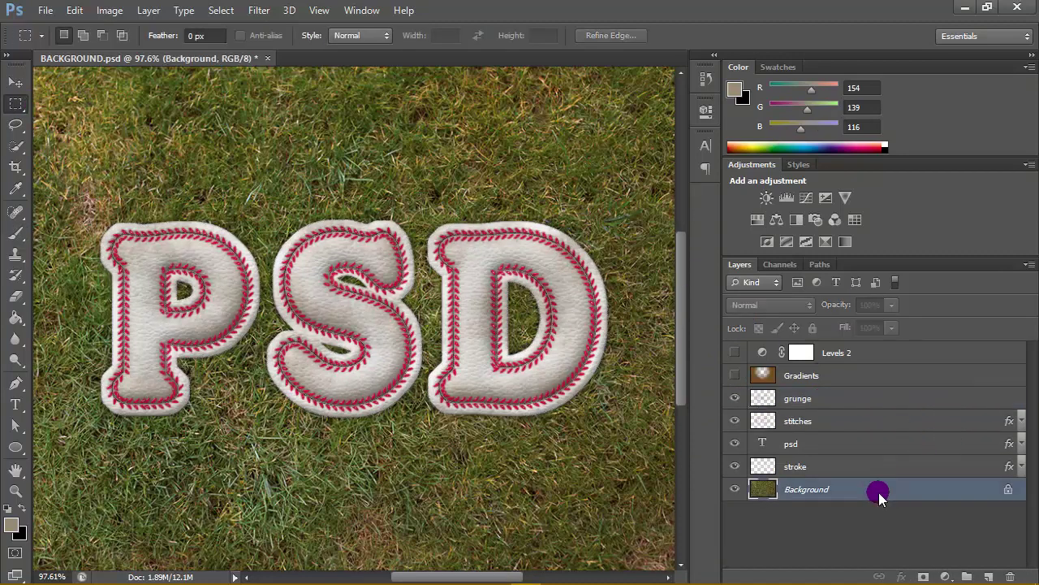
{"action": "right_click", "coordinate": [879, 492]}
{"action": "left_click", "coordinate": [865, 337]}
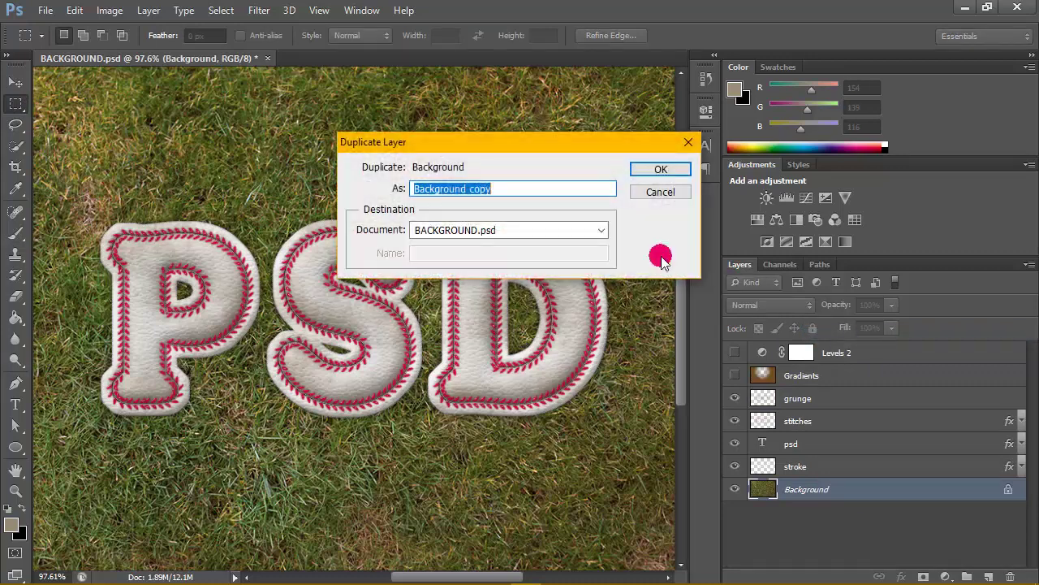
{"action": "left_click", "coordinate": [659, 167]}
Move the Background copy layer directly above the grunge layer and check it by toggling its visibility.
{"action": "left_click_drag", "start_coordinate": [842, 487], "coordinate": [853, 403]}
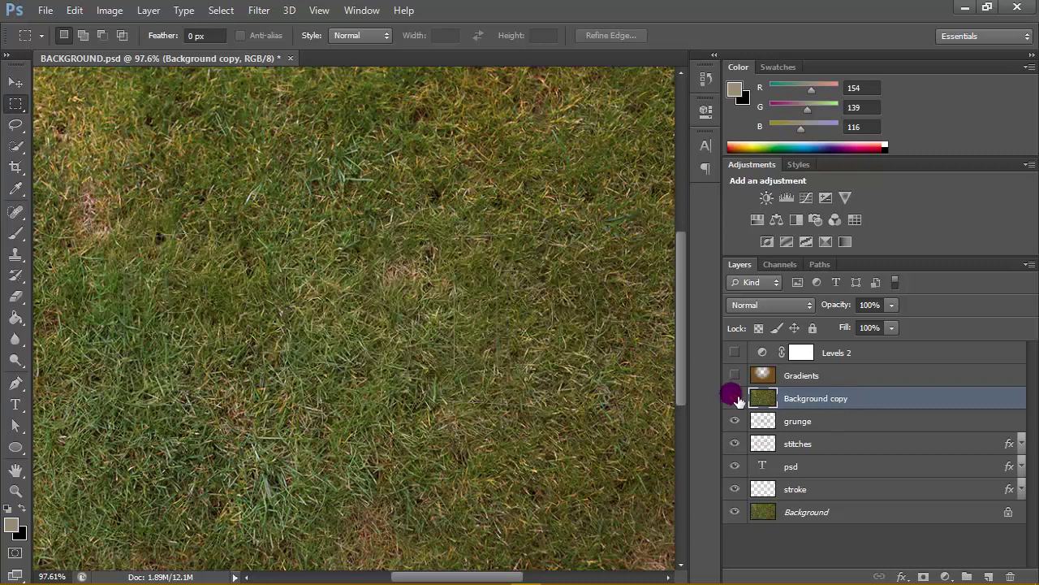
{"action": "left_click", "coordinate": [734, 398]}
{"action": "left_click", "coordinate": [735, 397]}
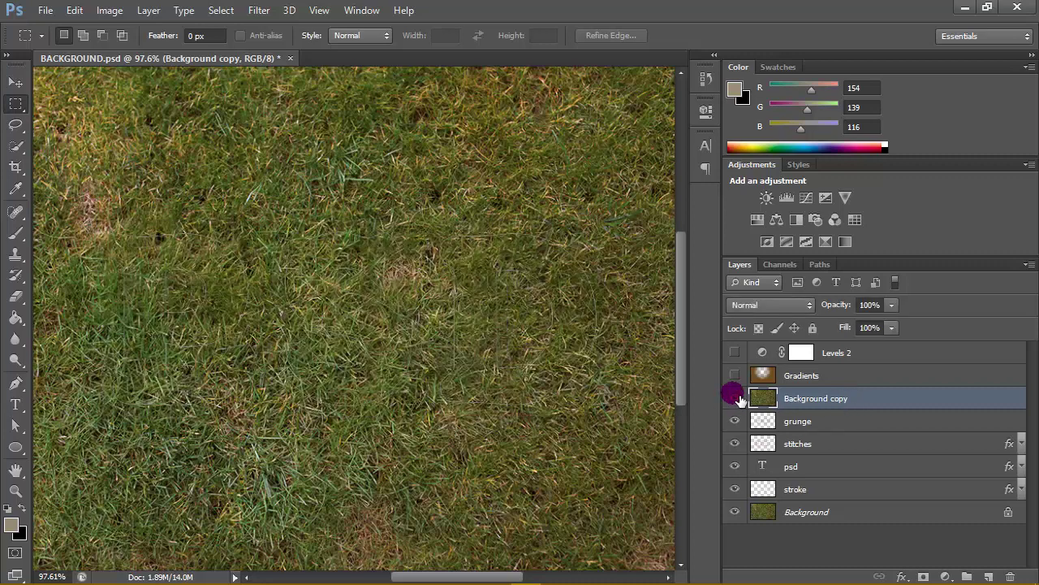
Select the psd text layer's pixels and keep that layer active.
{"action": "left_click", "coordinate": [838, 467]}
{"action": "right_click", "coordinate": [765, 465]}
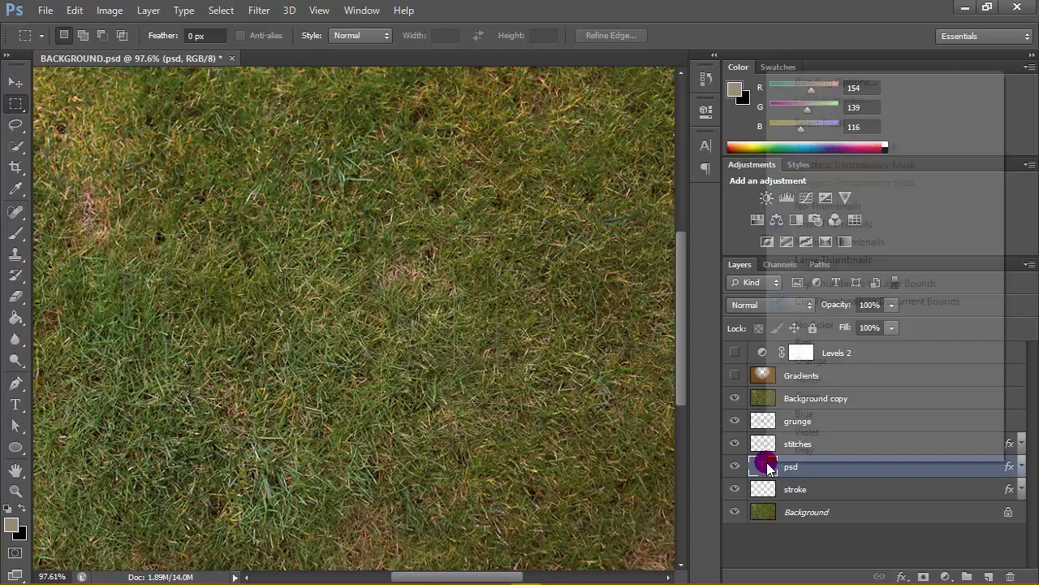
{"action": "left_click", "coordinate": [819, 126]}
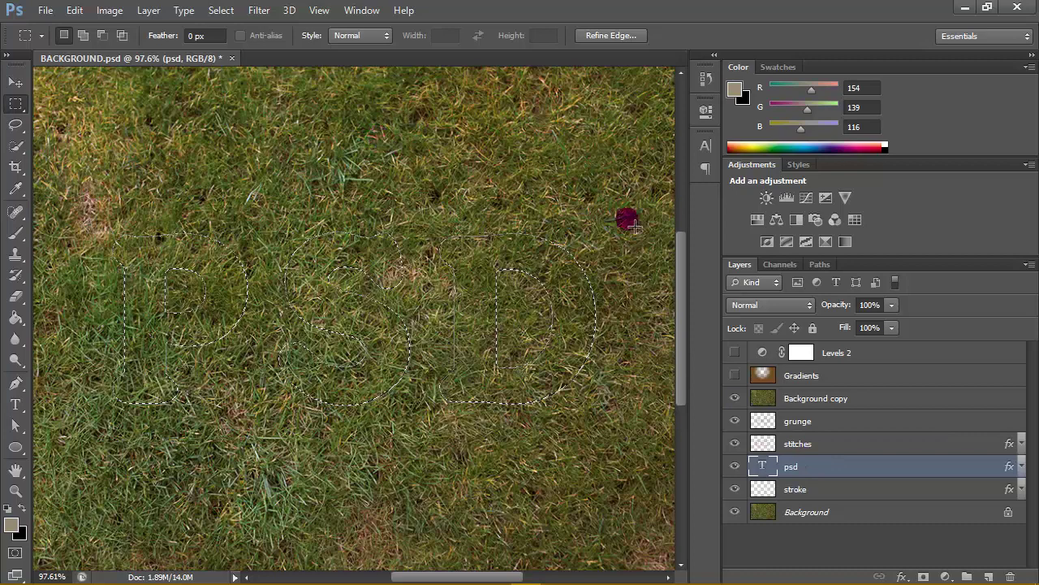
{"action": "left_click", "coordinate": [825, 401]}
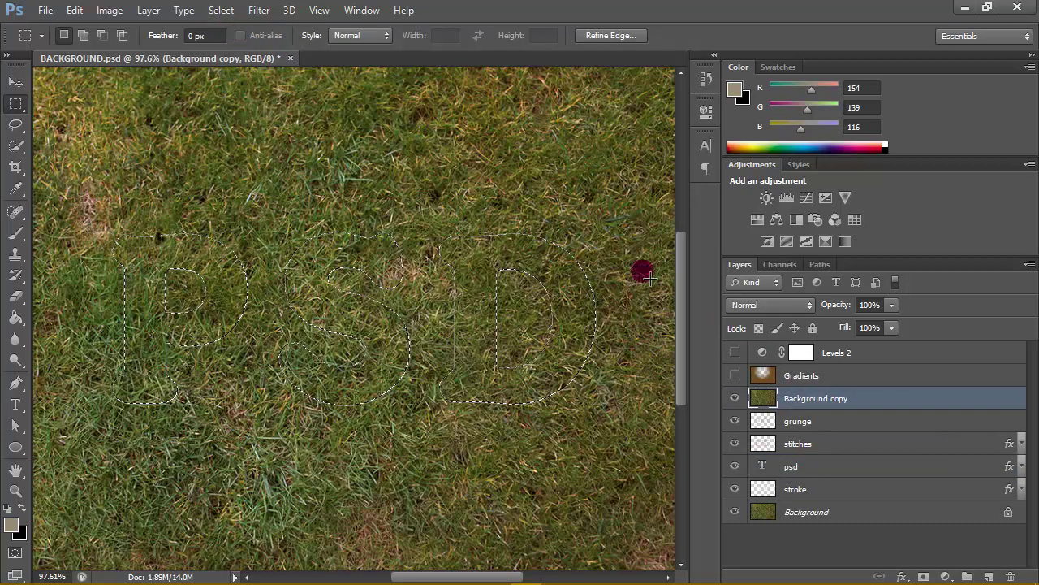
{"action": "left_click", "coordinate": [821, 464]}
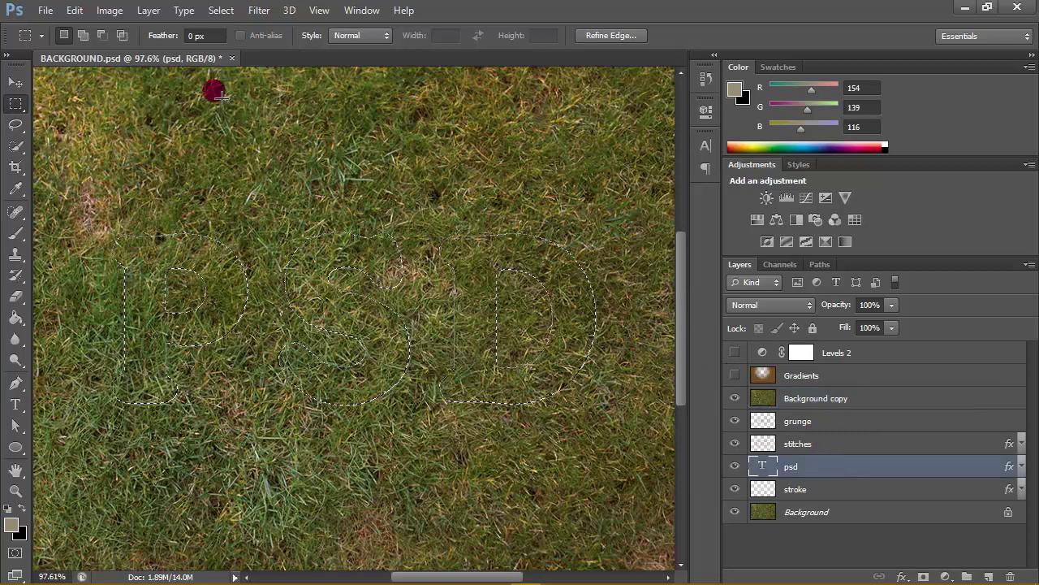
Expand the letter selection by 15 pixels.
{"action": "left_click", "coordinate": [224, 12]}
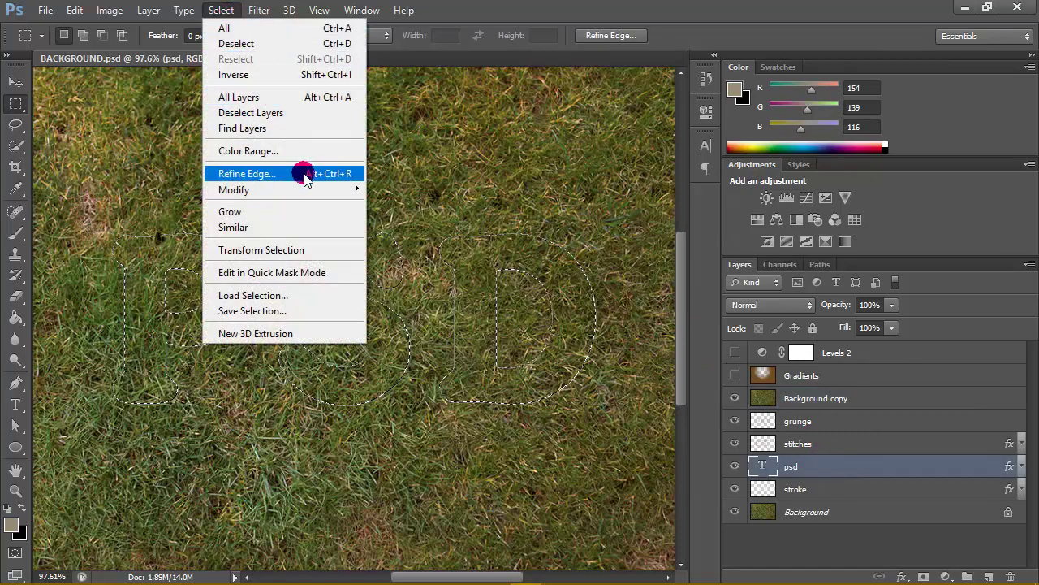
{"action": "mouse_move", "coordinate": [309, 188]}
{"action": "left_click", "coordinate": [419, 220]}
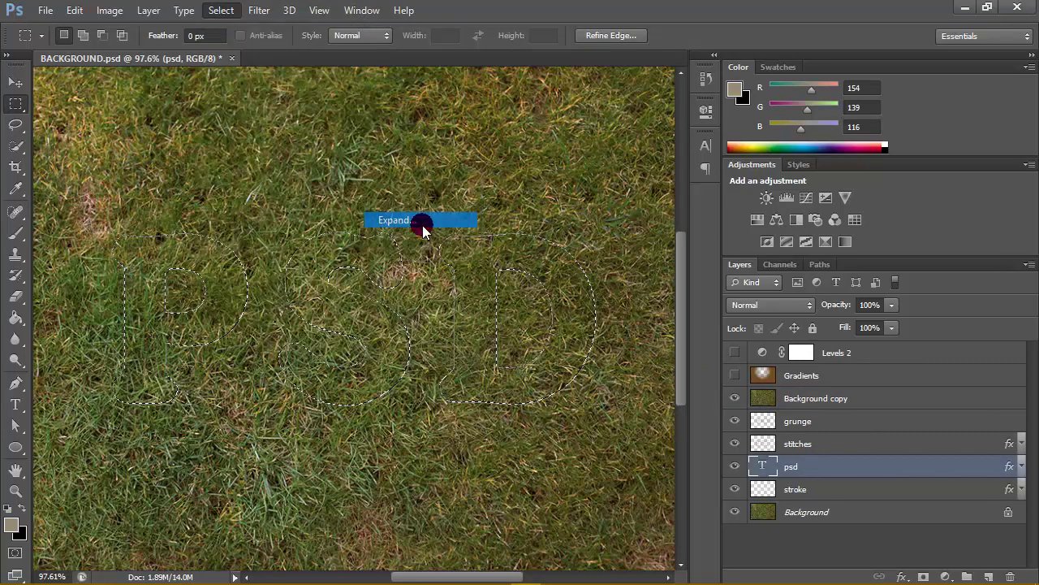
{"action": "left_click_drag", "start_coordinate": [511, 213], "coordinate": [449, 227]}
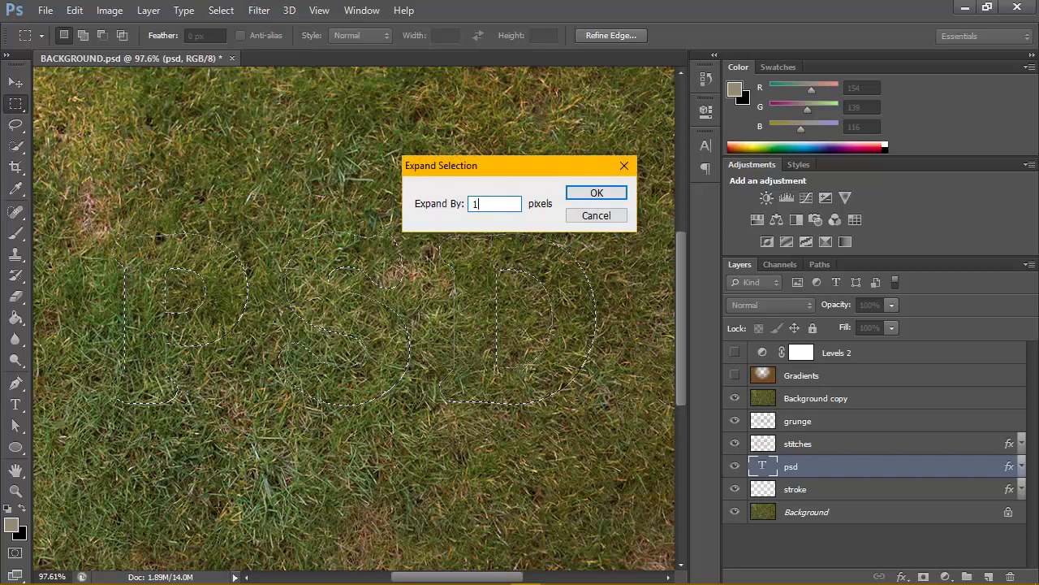
{"action": "type", "text": "15"}
{"action": "left_click", "coordinate": [575, 193]}
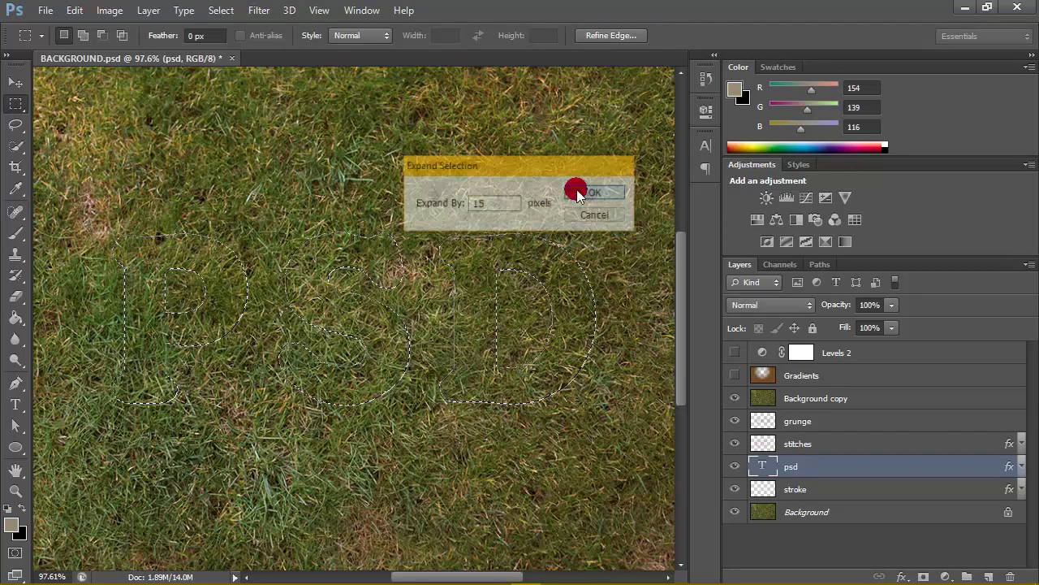
Invert the expanded letter selection so the grass outside the letters is selected.
{"action": "left_click", "coordinate": [225, 12]}
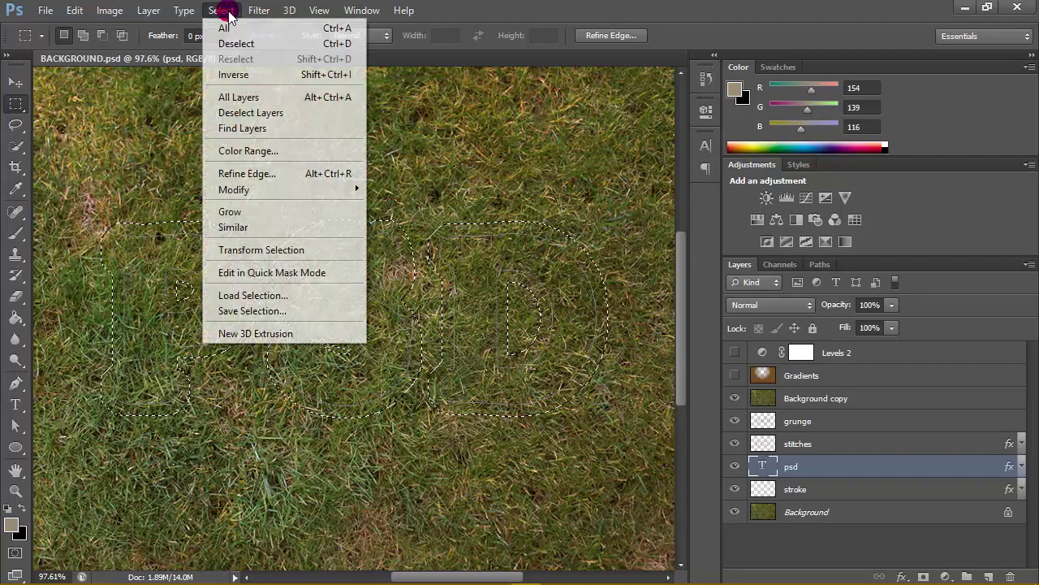
{"action": "left_click", "coordinate": [262, 75]}
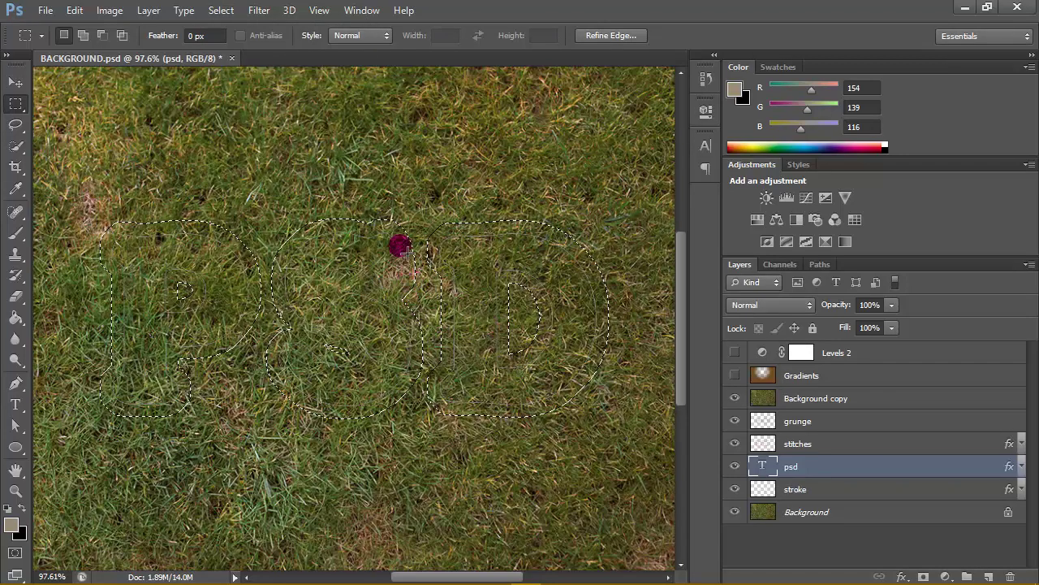
{"action": "left_click", "coordinate": [221, 10]}
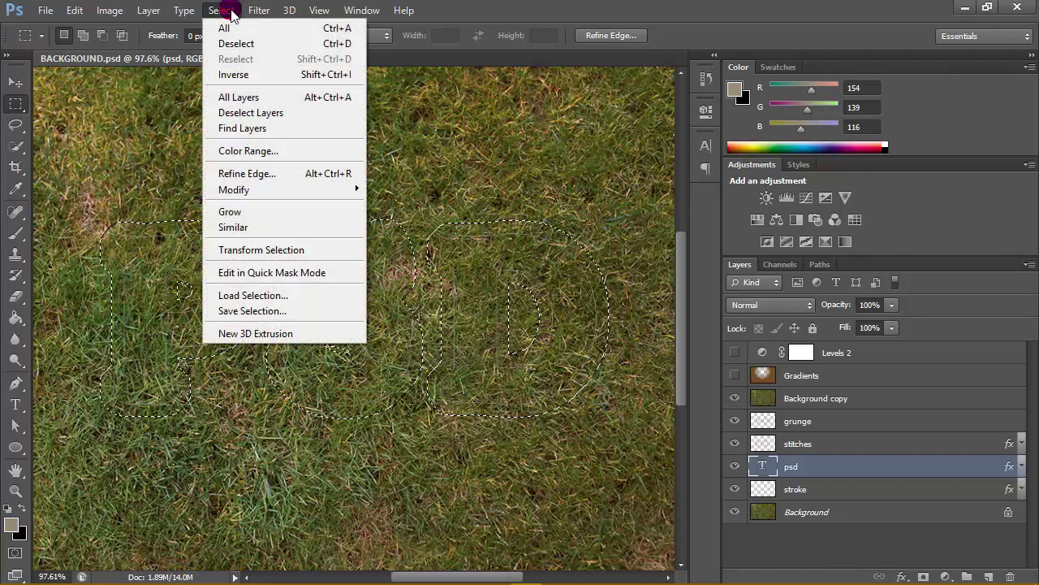
{"action": "left_click", "coordinate": [248, 77]}
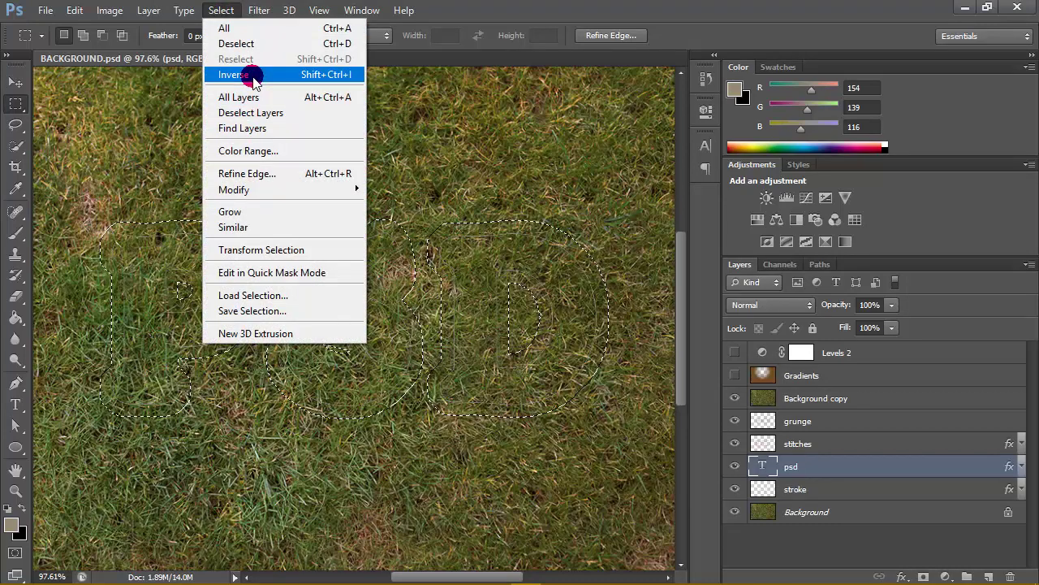
{"action": "left_click", "coordinate": [221, 9]}
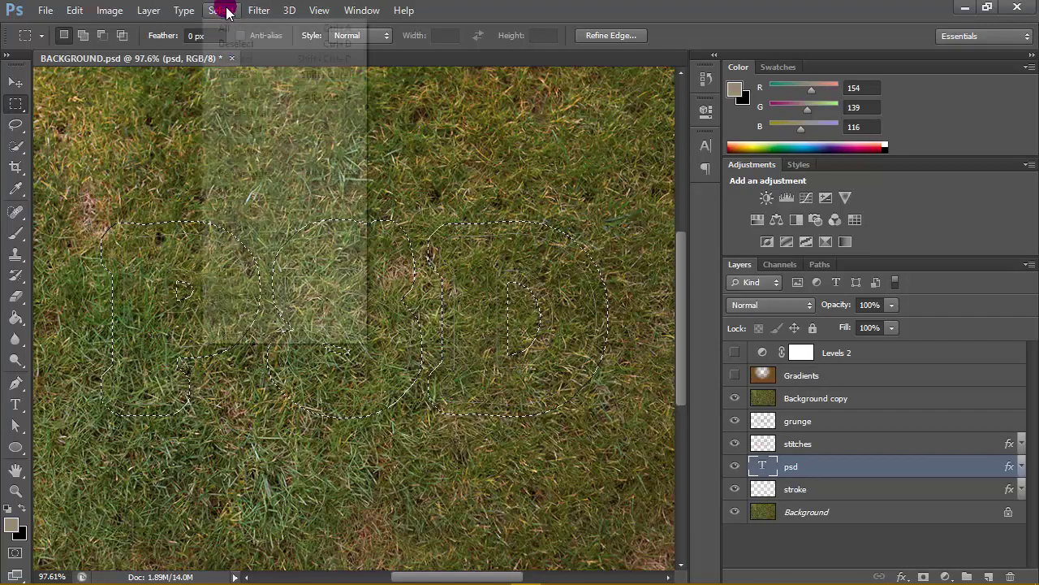
{"action": "left_click", "coordinate": [235, 74]}
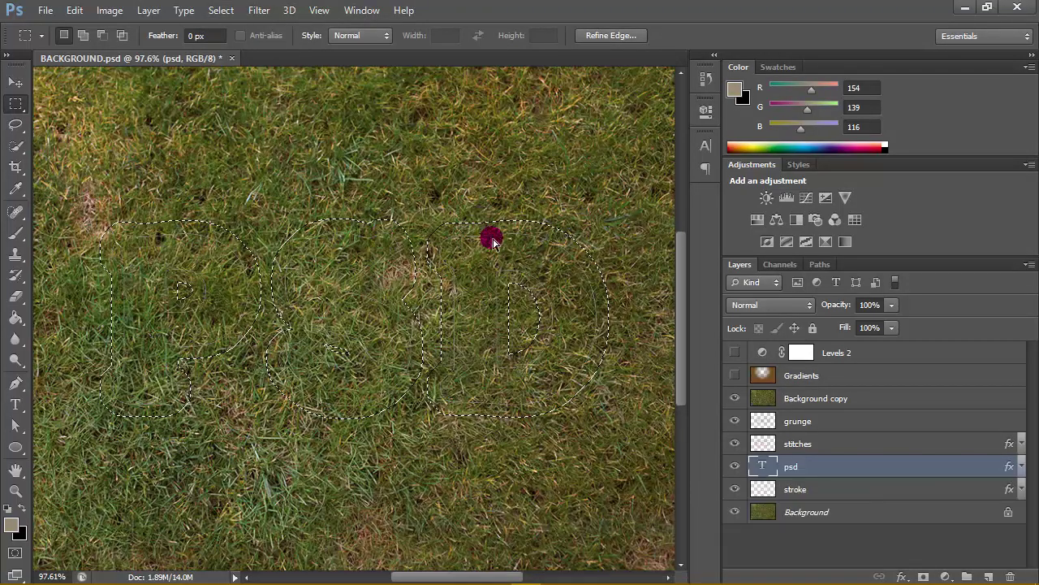
Add a layer mask to the Background copy layer from the inverted selection and check it by toggling the layer's visibility.
{"action": "left_click", "coordinate": [878, 397]}
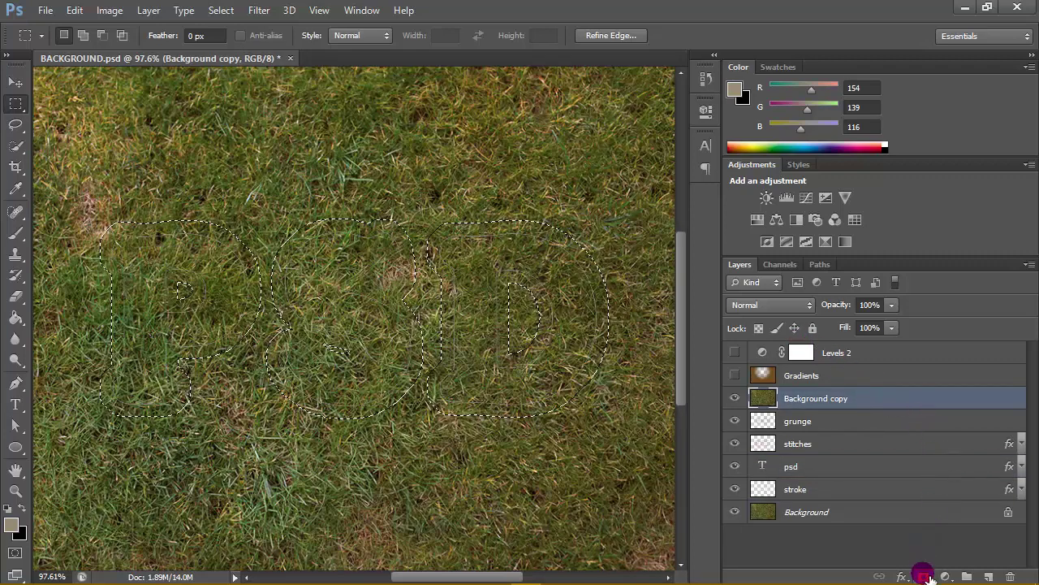
{"action": "left_click", "coordinate": [926, 575]}
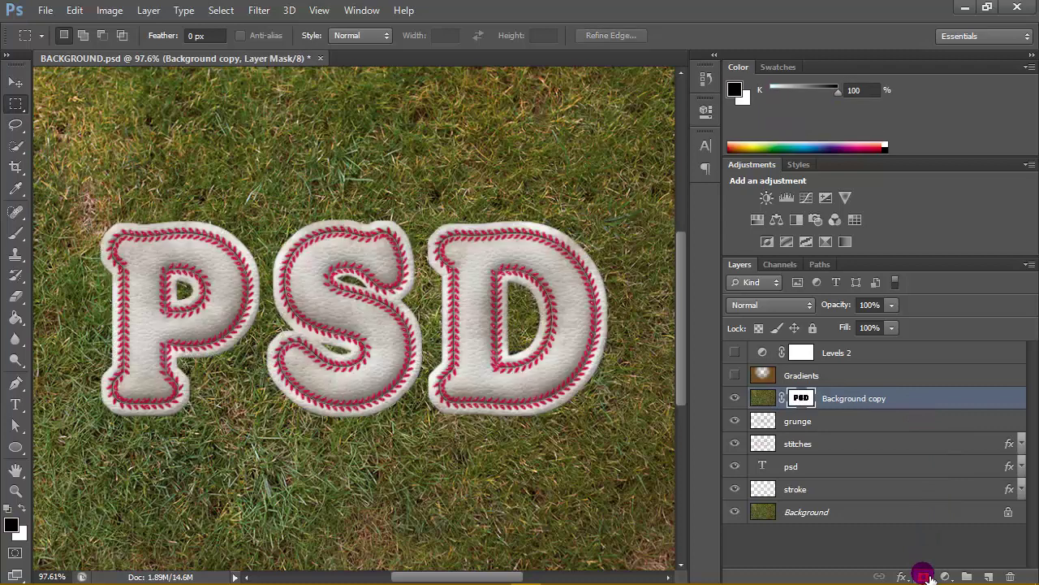
{"action": "left_click", "coordinate": [735, 398]}
{"action": "left_click", "coordinate": [735, 398]}
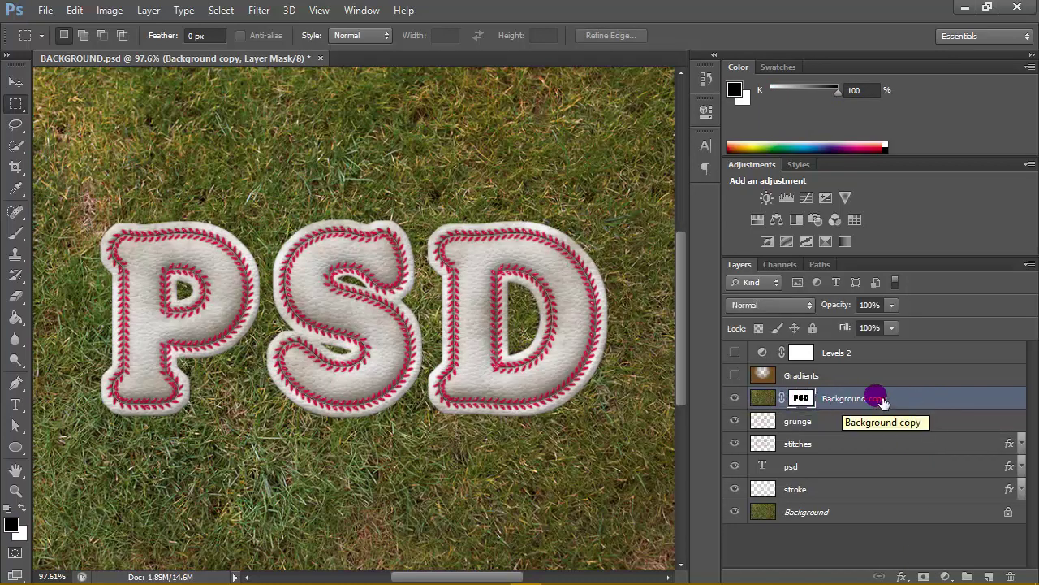
Add a Color Balance adjustment layer directly above the Background copy layer.
{"action": "left_click", "coordinate": [911, 394]}
{"action": "left_click", "coordinate": [812, 398]}
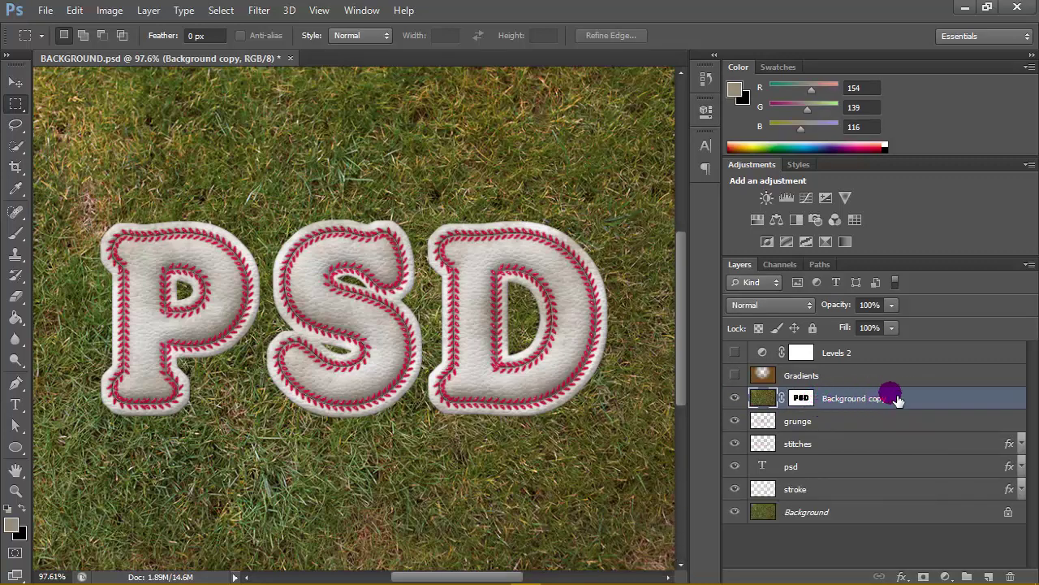
{"action": "left_click", "coordinate": [946, 575]}
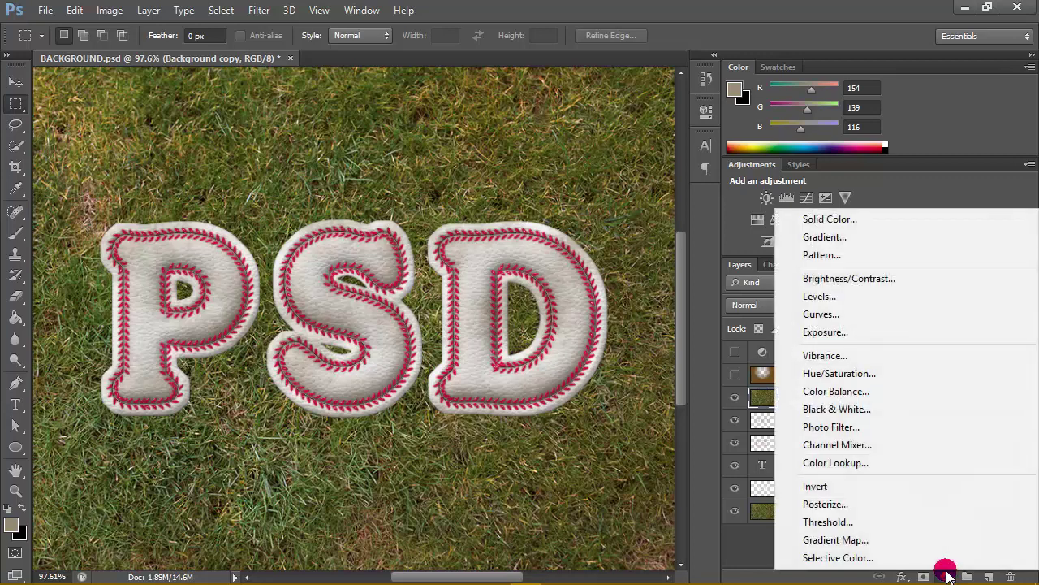
{"action": "left_click", "coordinate": [848, 392]}
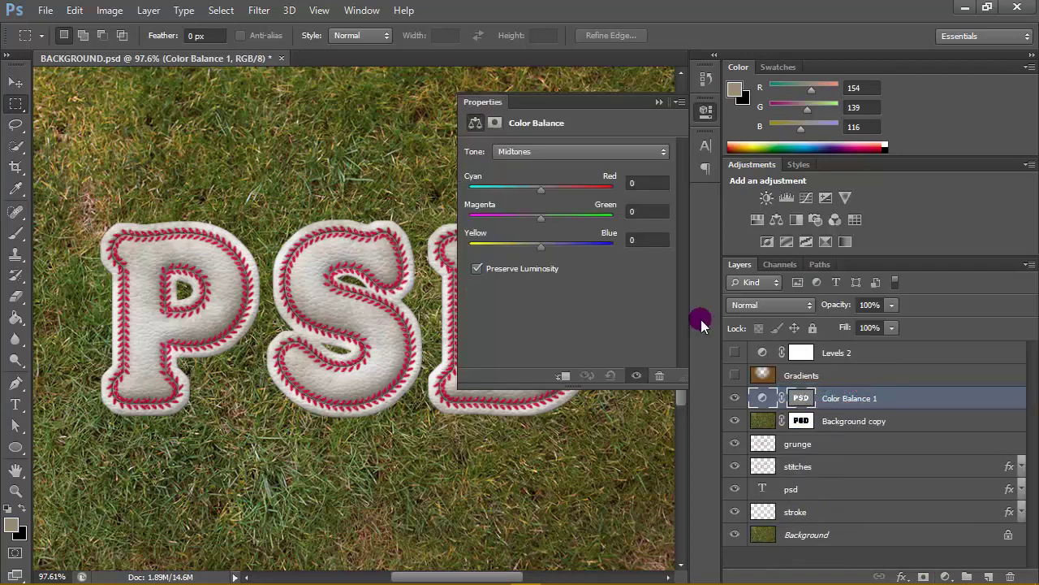
Set the Color Balance 1 midtones to Cyan–Red 36, Magenta–Green 8 and Yellow–Blue -2.
{"action": "left_click", "coordinate": [524, 151]}
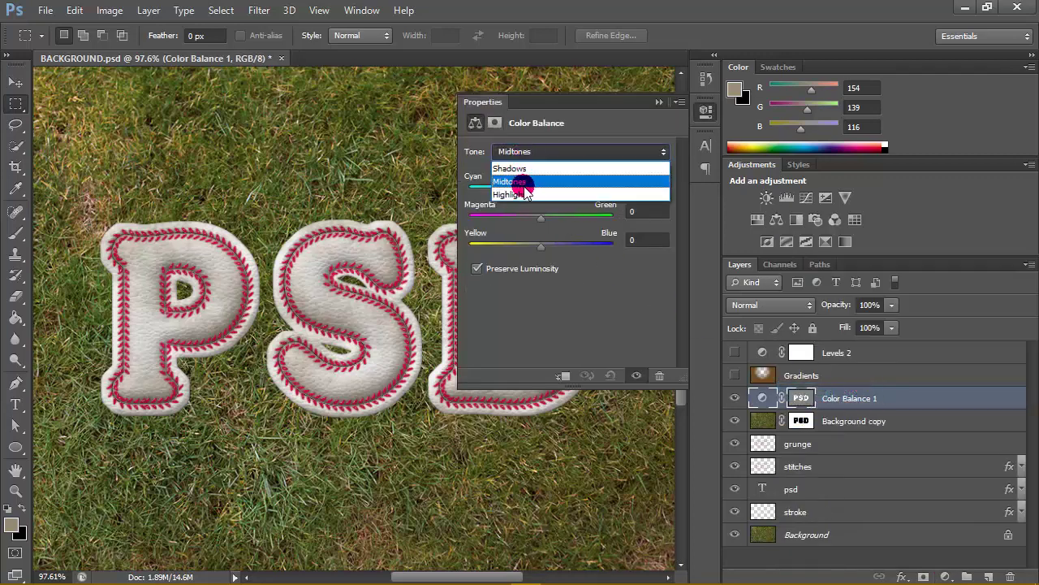
{"action": "left_click", "coordinate": [525, 179]}
{"action": "left_click", "coordinate": [647, 184]}
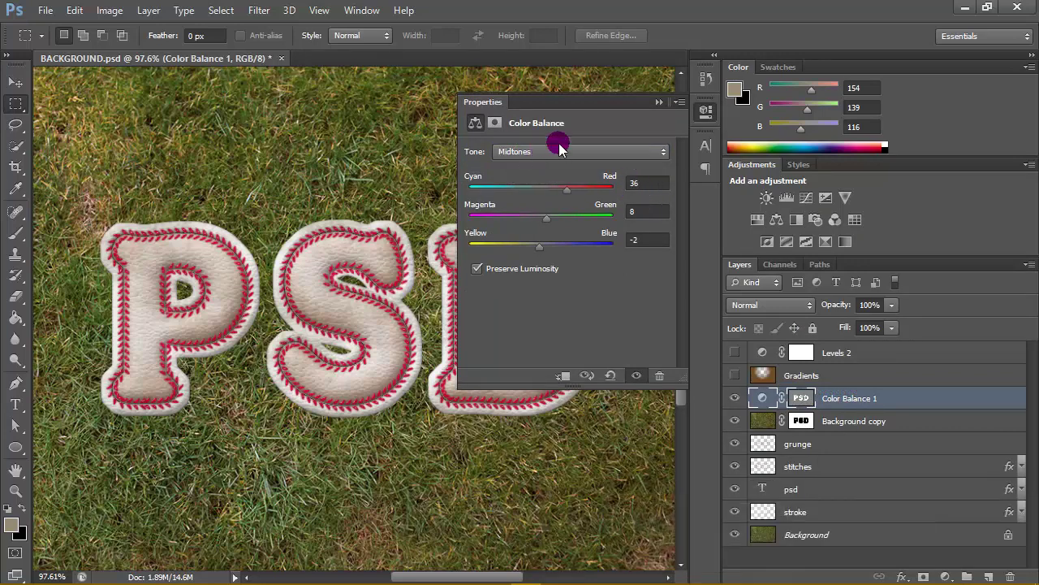
{"action": "left_click_drag", "start_coordinate": [653, 213], "coordinate": [604, 244]}
Set the Color Balance 1 shadows to Cyan–Red 6, Magenta–Green 26 and Yellow–Blue 8, leaving the adjustment unclipped.
{"action": "left_click", "coordinate": [567, 154]}
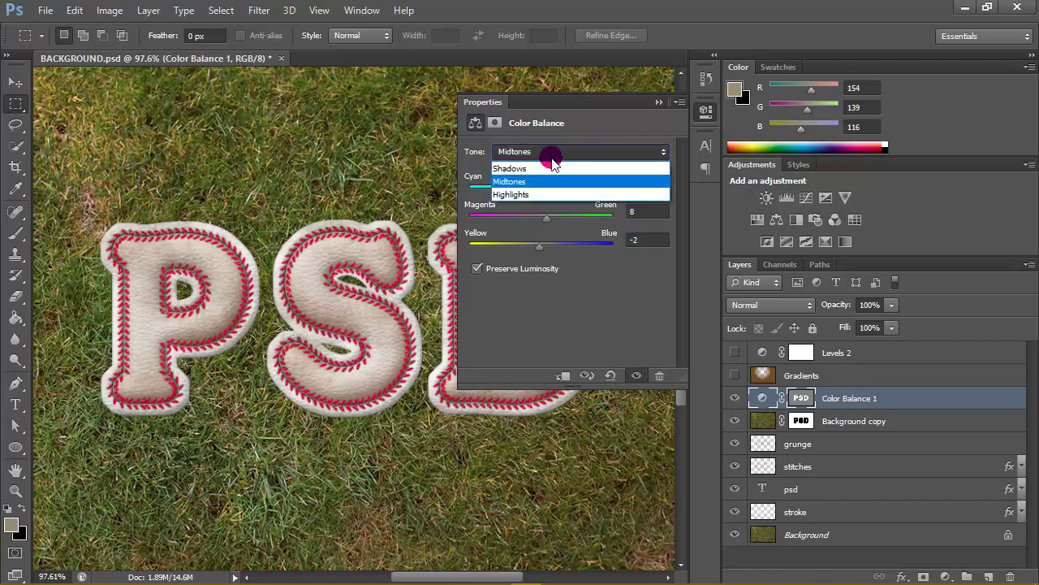
{"action": "left_click", "coordinate": [528, 167]}
{"action": "left_click_drag", "start_coordinate": [655, 183], "coordinate": [586, 187]}
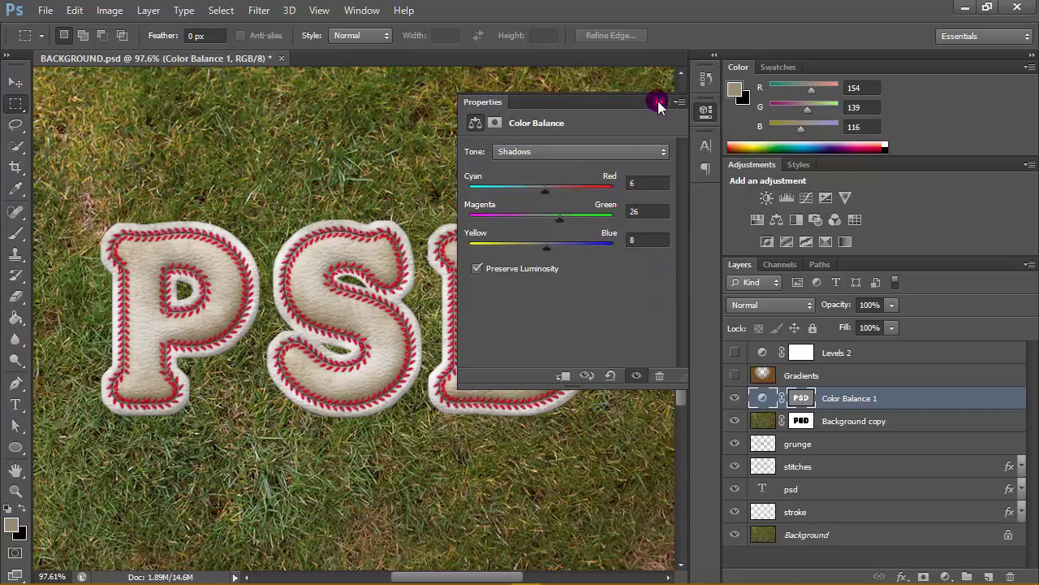
{"action": "left_click", "coordinate": [566, 376]}
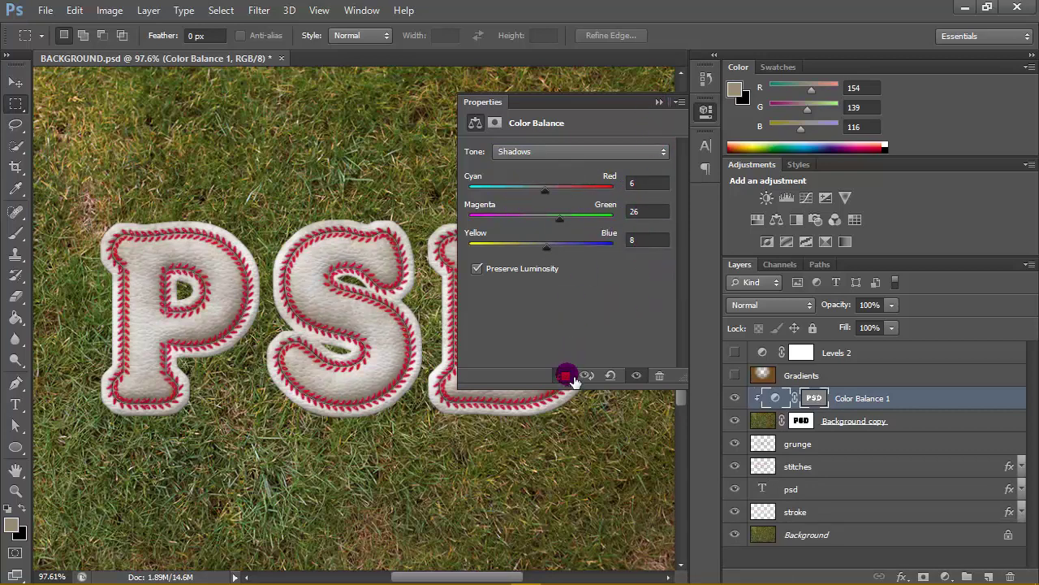
{"action": "left_click", "coordinate": [571, 377]}
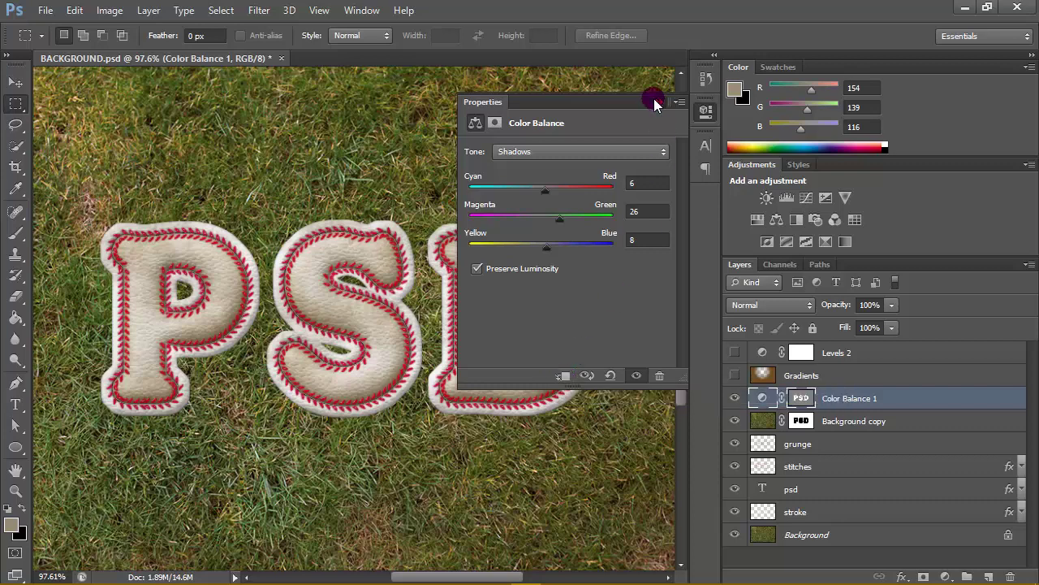
{"action": "left_click", "coordinate": [654, 101]}
Compare the letters with and without the Color Balance 1 adjustment by toggling its visibility.
{"action": "left_click", "coordinate": [743, 402]}
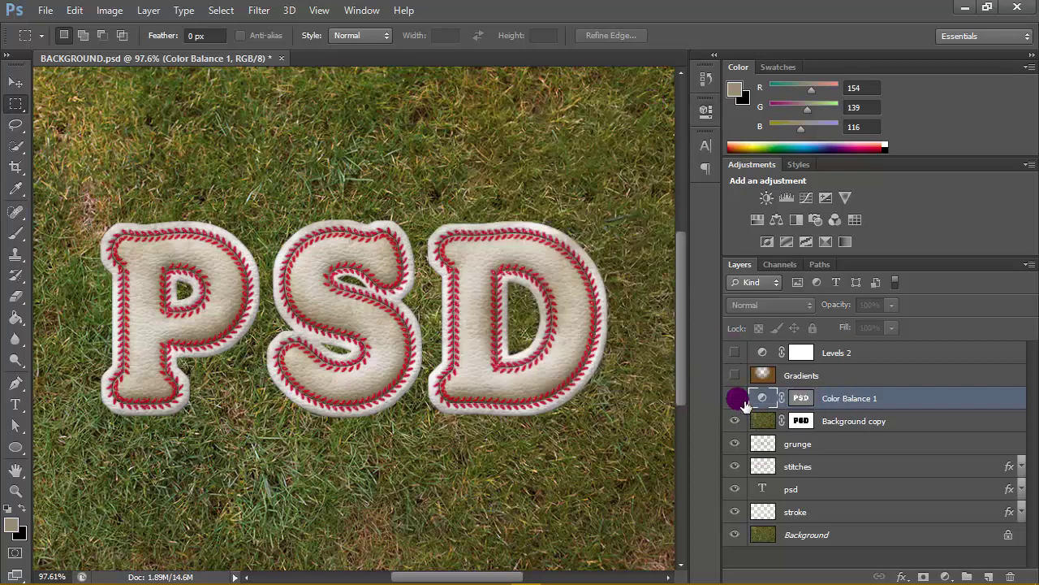
{"action": "left_click", "coordinate": [743, 403]}
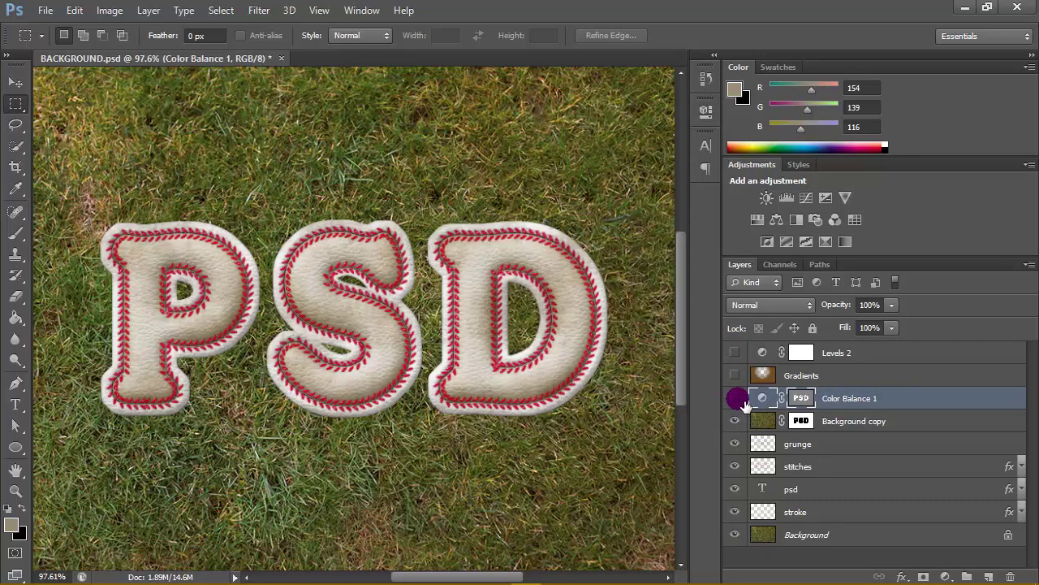
{"action": "left_click", "coordinate": [743, 402]}
{"action": "left_click", "coordinate": [743, 403]}
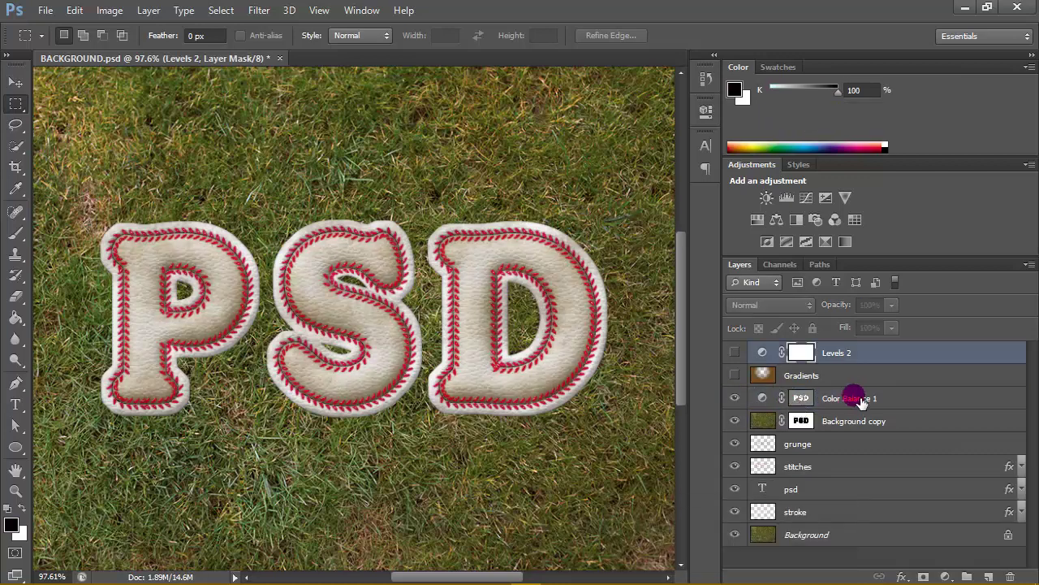
Add a second Color Balance adjustment layer directly above Color Balance 1.
{"action": "left_click", "coordinate": [898, 404]}
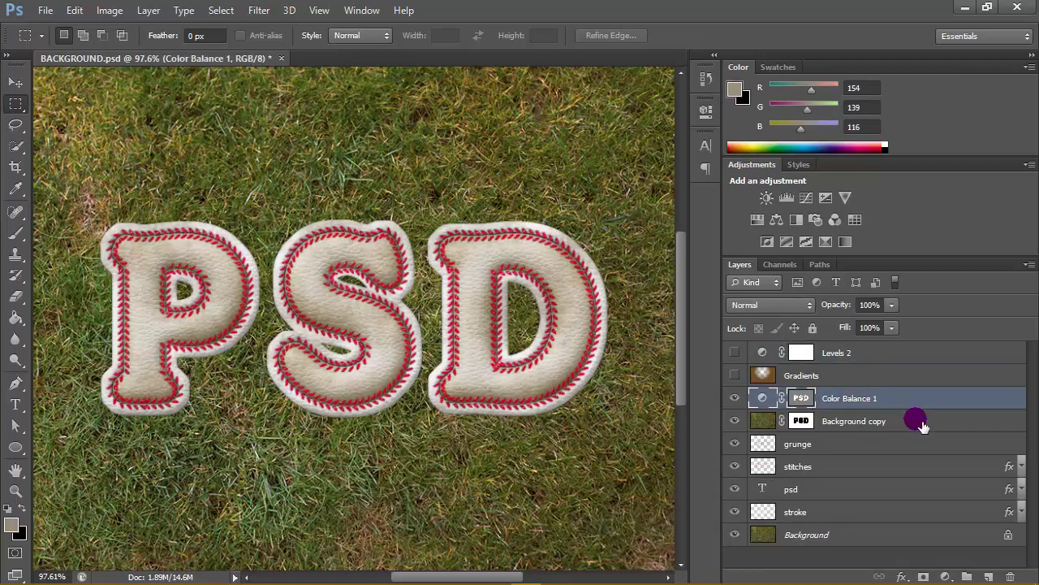
{"action": "left_click", "coordinate": [945, 576]}
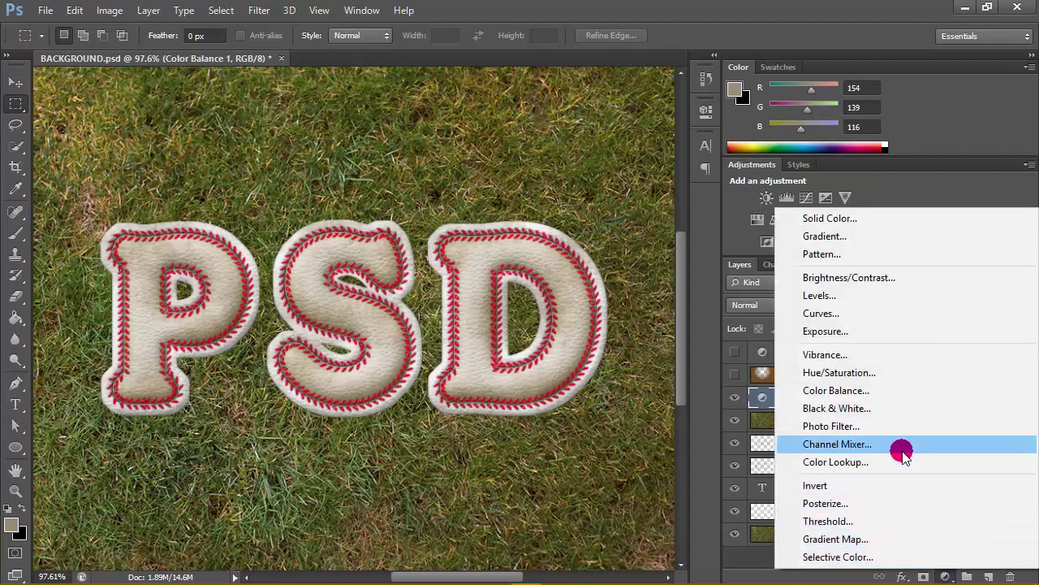
{"action": "left_click", "coordinate": [836, 391]}
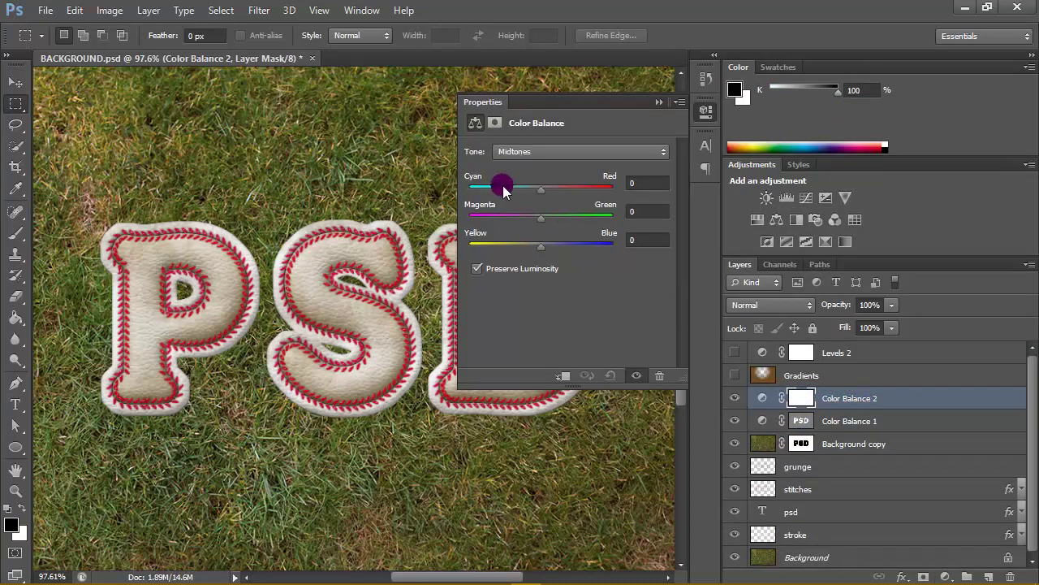
Set the Color Balance 2 midtones to Cyan–Red 13, Magenta–Green 15 and Yellow–Blue -5.
{"action": "left_click", "coordinate": [629, 183]}
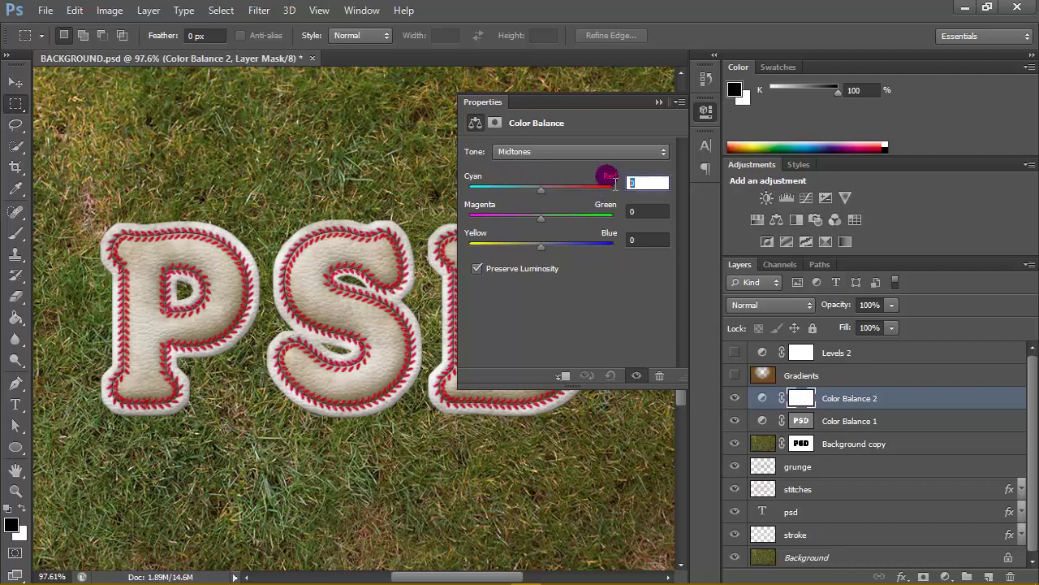
{"action": "left_click", "coordinate": [558, 157]}
{"action": "left_click", "coordinate": [522, 174]}
{"action": "type", "text": "13"}
{"action": "key", "text": "Tab"}
{"action": "type", "text": "15"}
{"action": "key", "text": "Tab"}
{"action": "type", "text": "-5"}
{"action": "key", "text": "Return"}
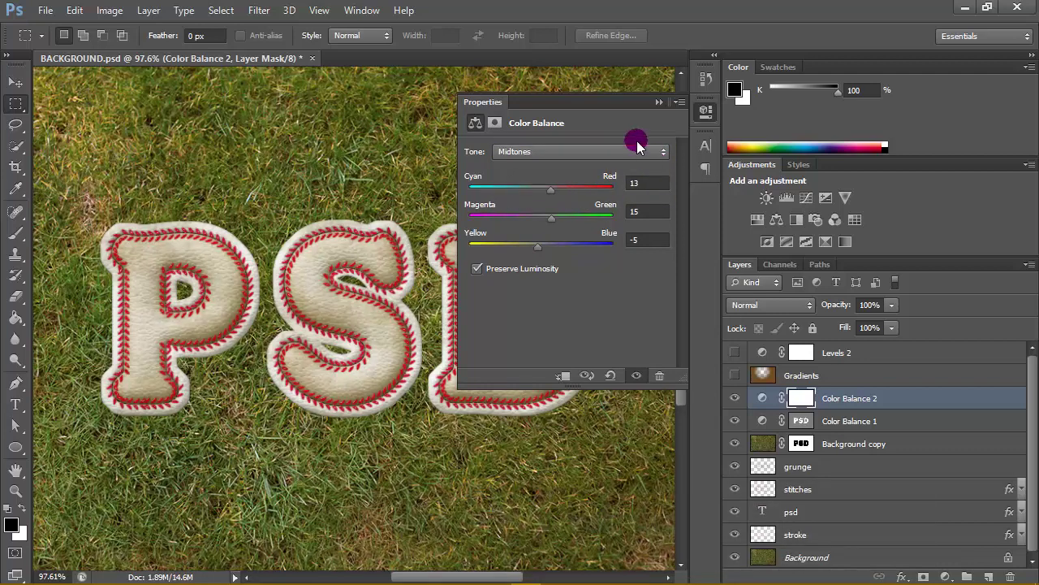
Set the Color Balance 2 shadows to Cyan–Red 20, Magenta–Green 10 and Yellow–Blue 10, and close the adjustment's settings.
{"action": "left_click", "coordinate": [626, 151]}
{"action": "left_click", "coordinate": [538, 167]}
{"action": "left_click", "coordinate": [641, 186]}
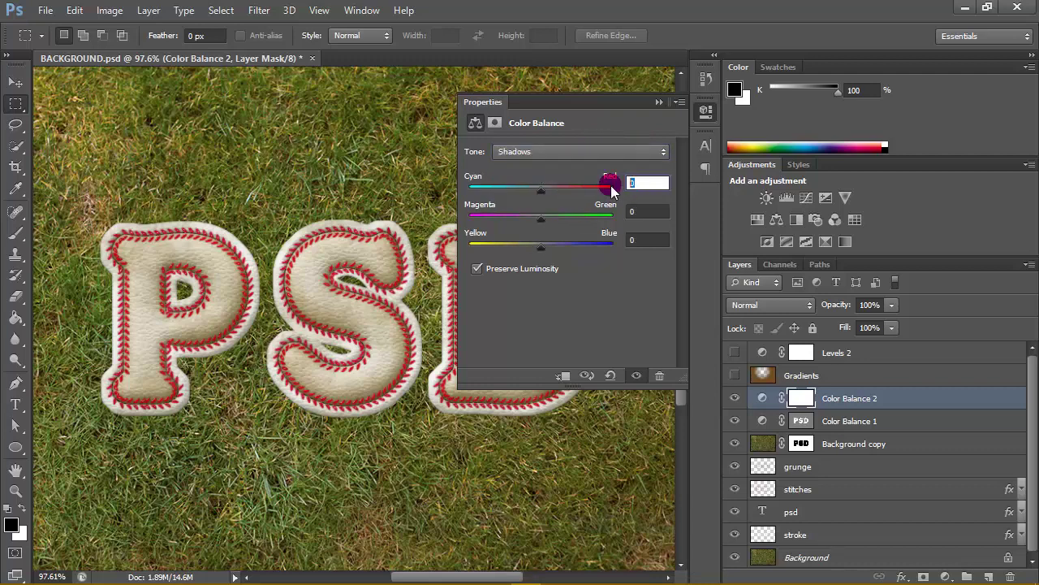
{"action": "type", "text": "20"}
{"action": "left_click", "coordinate": [635, 210]}
{"action": "type", "text": "10"}
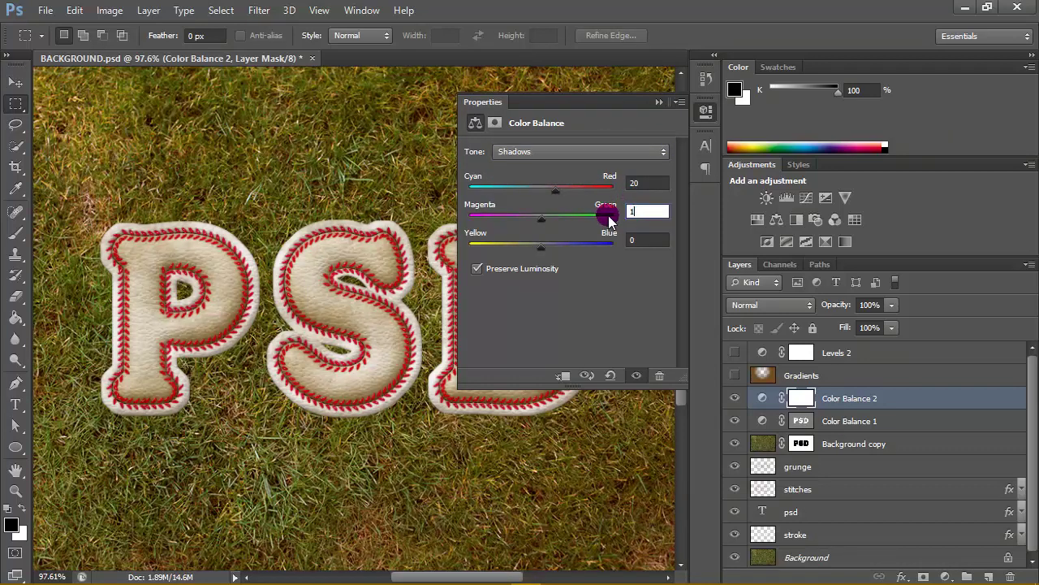
{"action": "left_click", "coordinate": [638, 240]}
{"action": "type", "text": "100"}
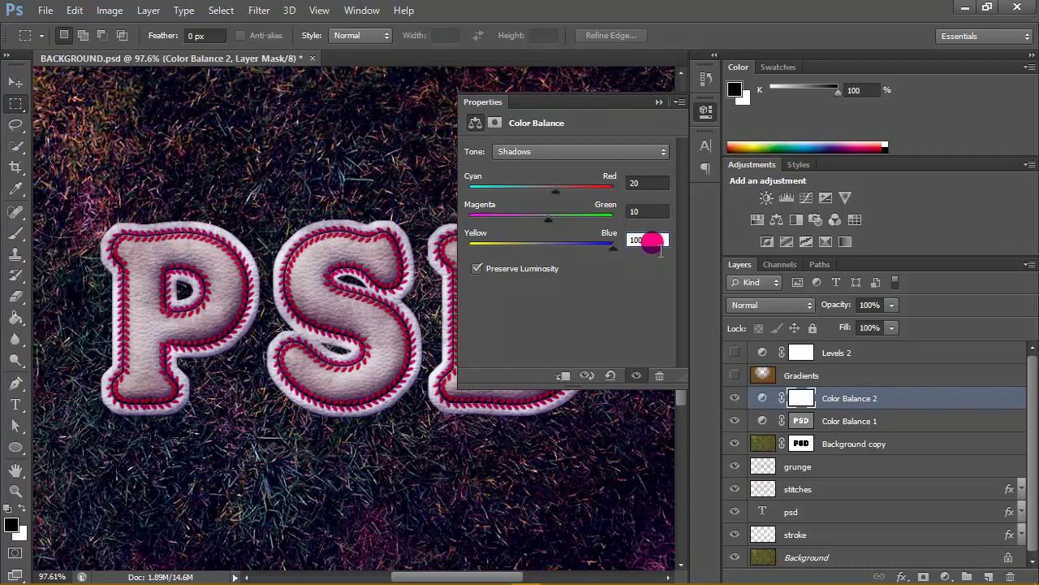
{"action": "type", "text": "10"}
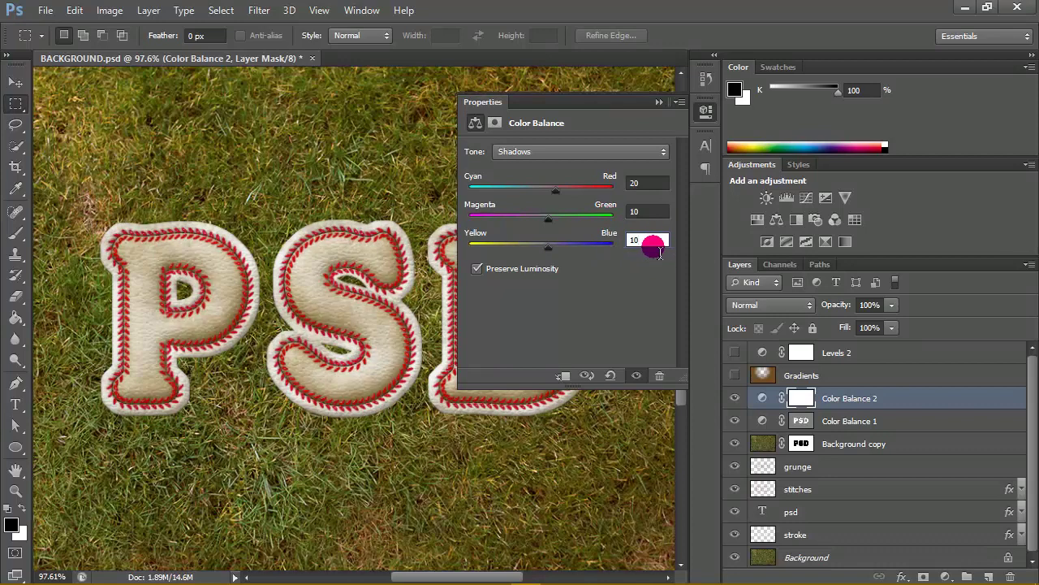
{"action": "left_click", "coordinate": [664, 251]}
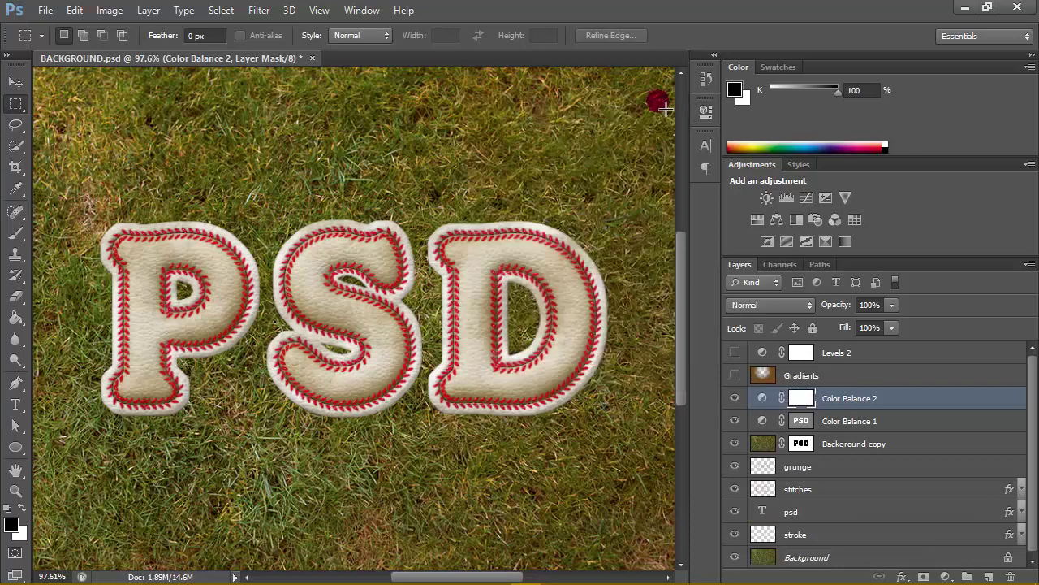
{"action": "left_click", "coordinate": [659, 101]}
Turn on the visibility of the Gradients and Levels 2 layers, keeping the Gradients layer selected.
{"action": "left_click", "coordinate": [735, 397]}
{"action": "mouse_move", "coordinate": [740, 405]}
{"action": "left_mouse_down"}
{"action": "mouse_move", "coordinate": [741, 422]}
{"action": "mouse_move", "coordinate": [742, 371]}
{"action": "mouse_move", "coordinate": [771, 374]}
{"action": "left_mouse_up"}
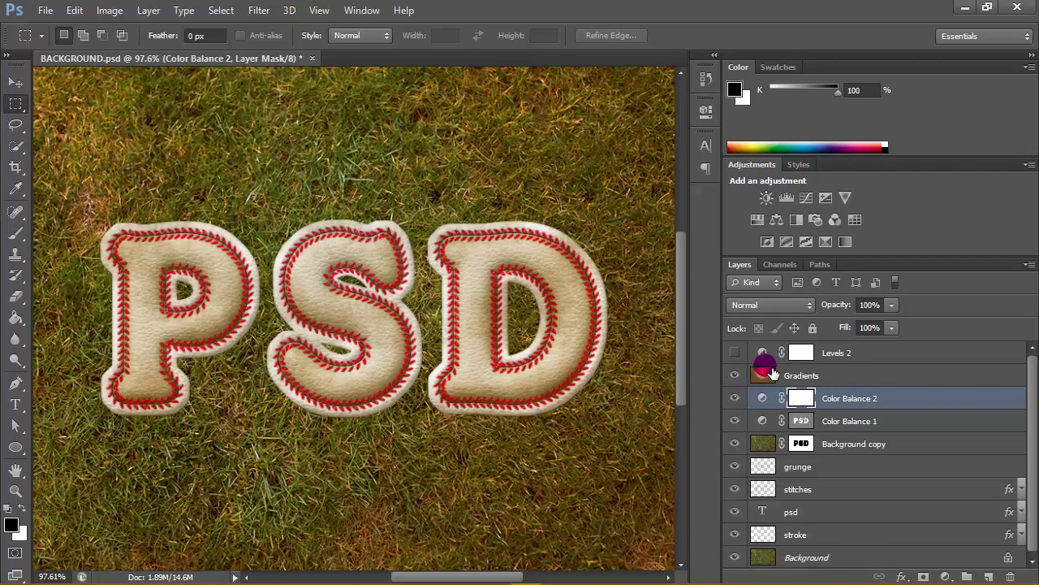
{"action": "left_click", "coordinate": [863, 378]}
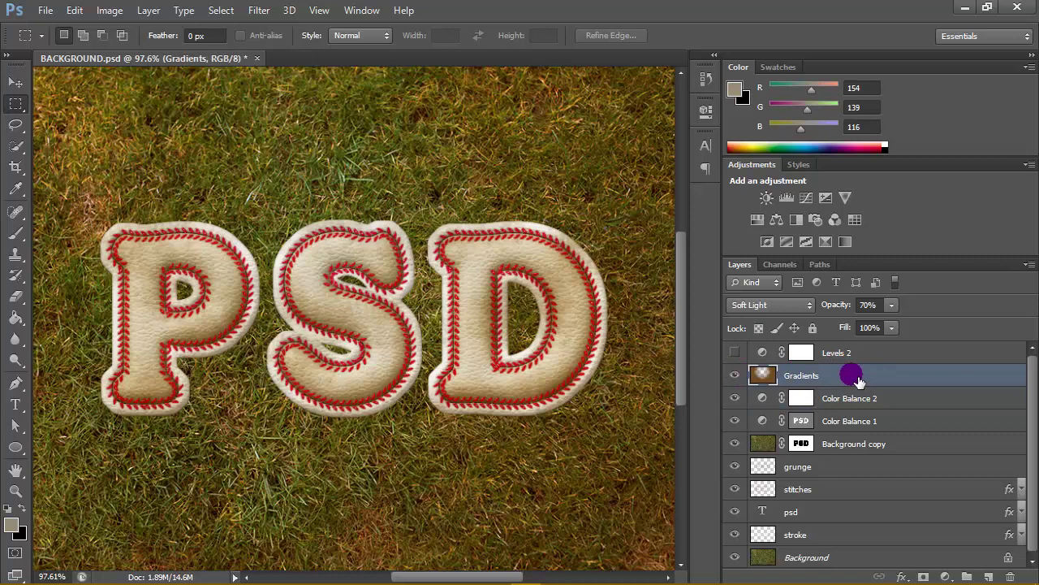
{"action": "left_click", "coordinate": [742, 354]}
{"action": "left_click", "coordinate": [736, 352]}
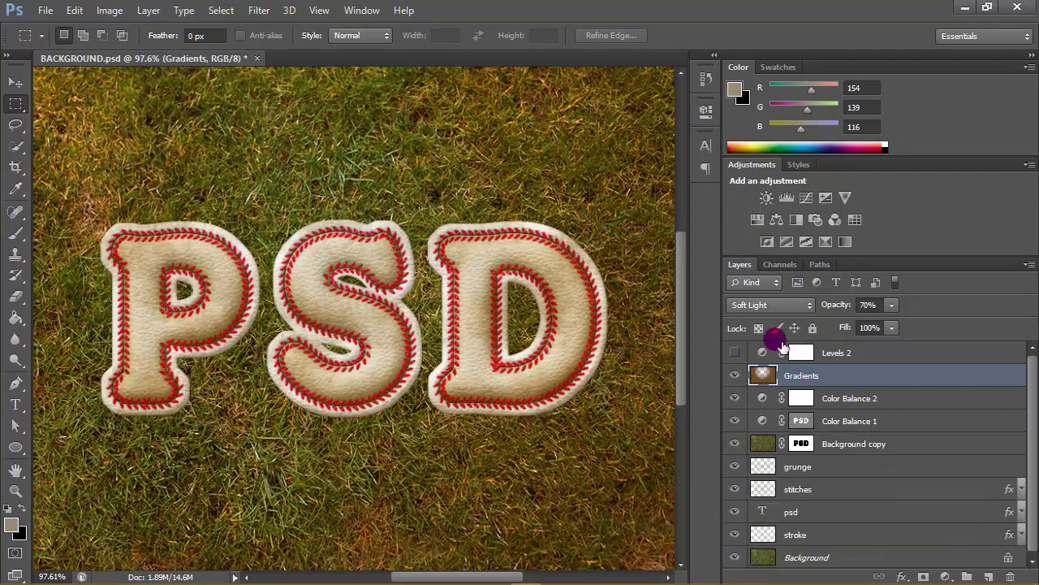
{"action": "left_click", "coordinate": [734, 352]}
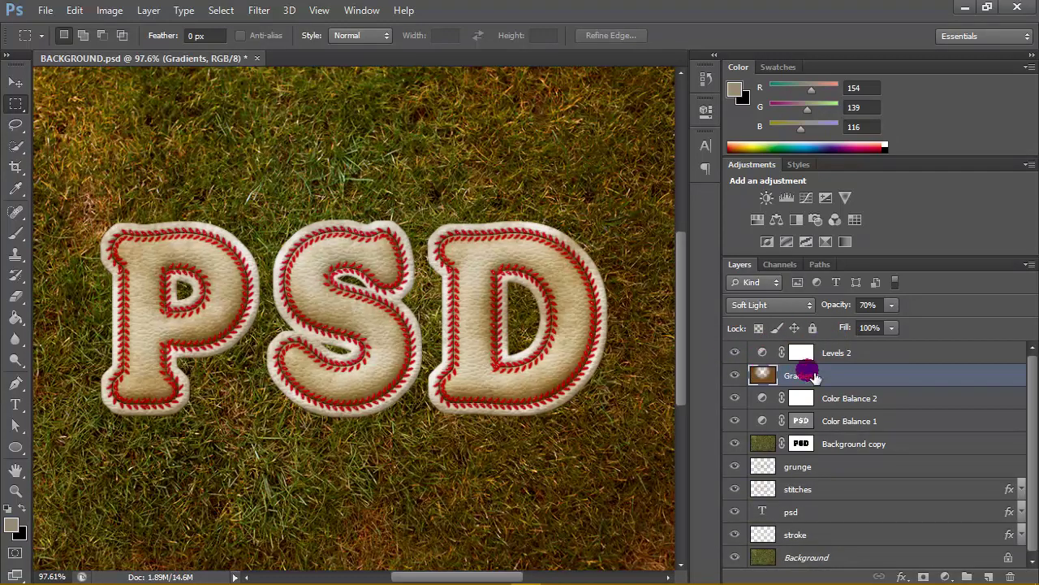
Select the Background copy layer's mask and confirm black (000000) as the foreground and white (ffffff) as the background color.
{"action": "left_click", "coordinate": [801, 443]}
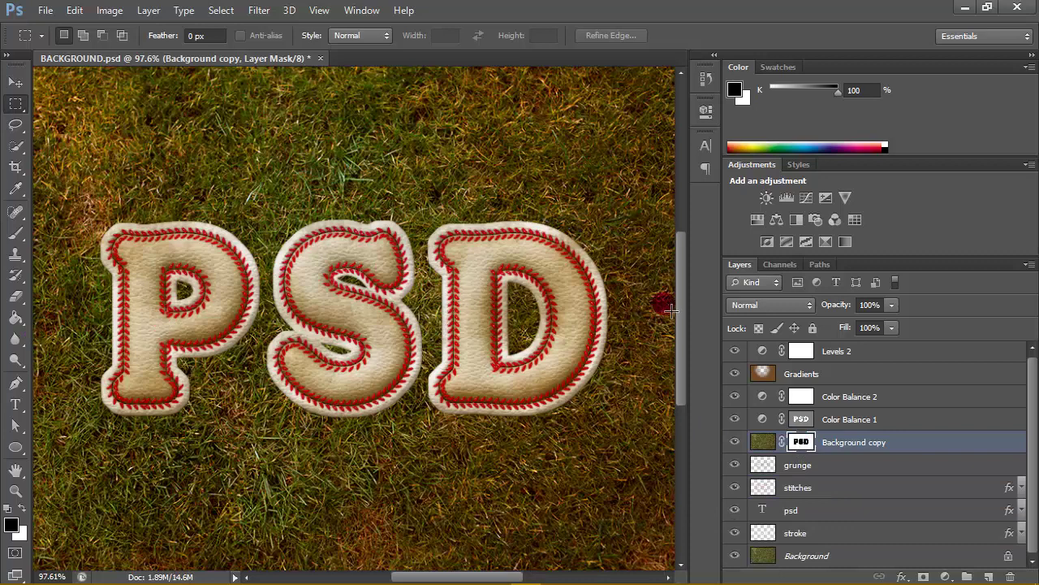
{"action": "left_click", "coordinate": [775, 442]}
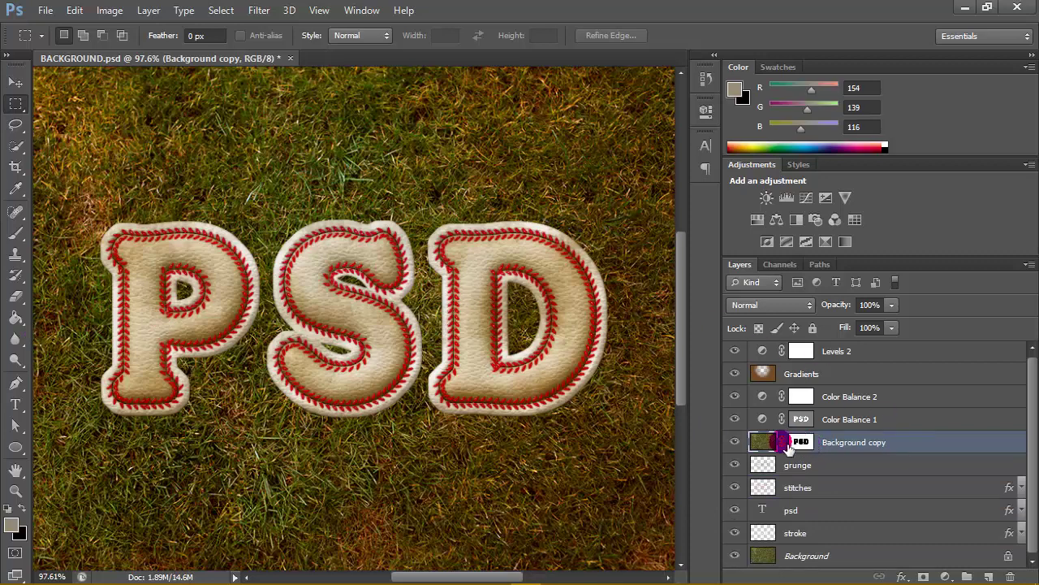
{"action": "left_click", "coordinate": [844, 466]}
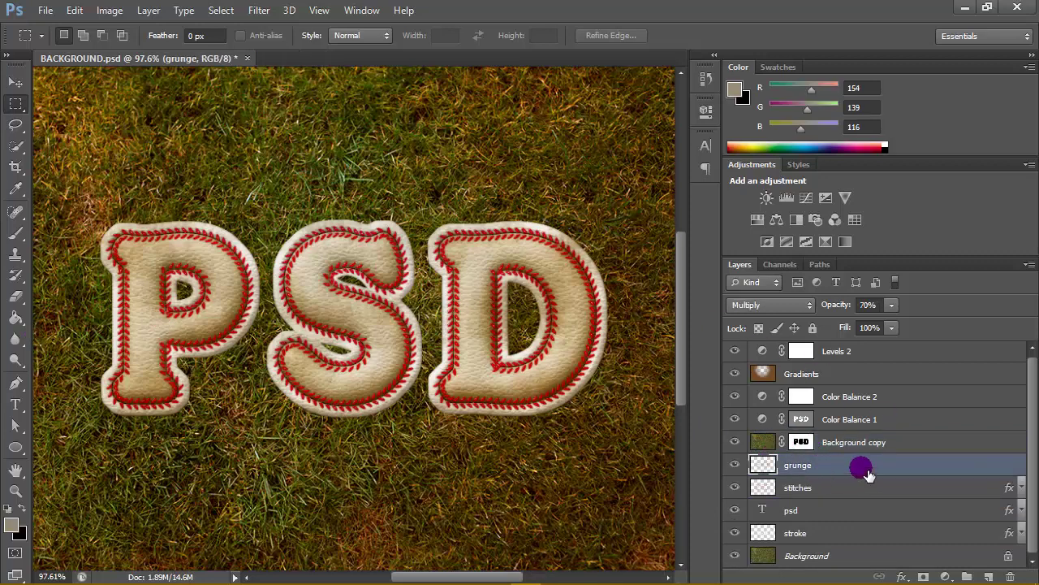
{"action": "left_click", "coordinate": [802, 441]}
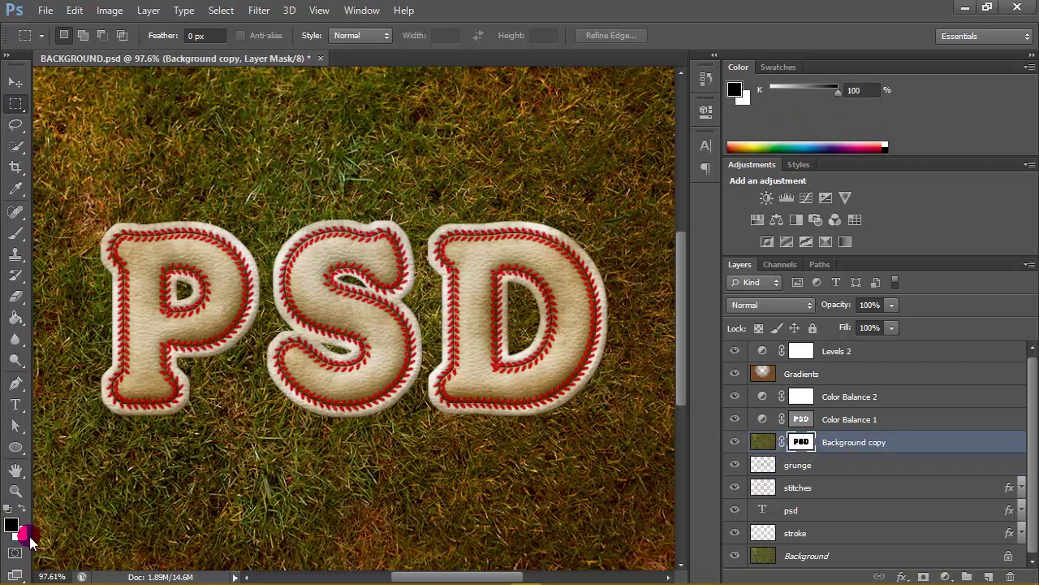
{"action": "left_click", "coordinate": [11, 526]}
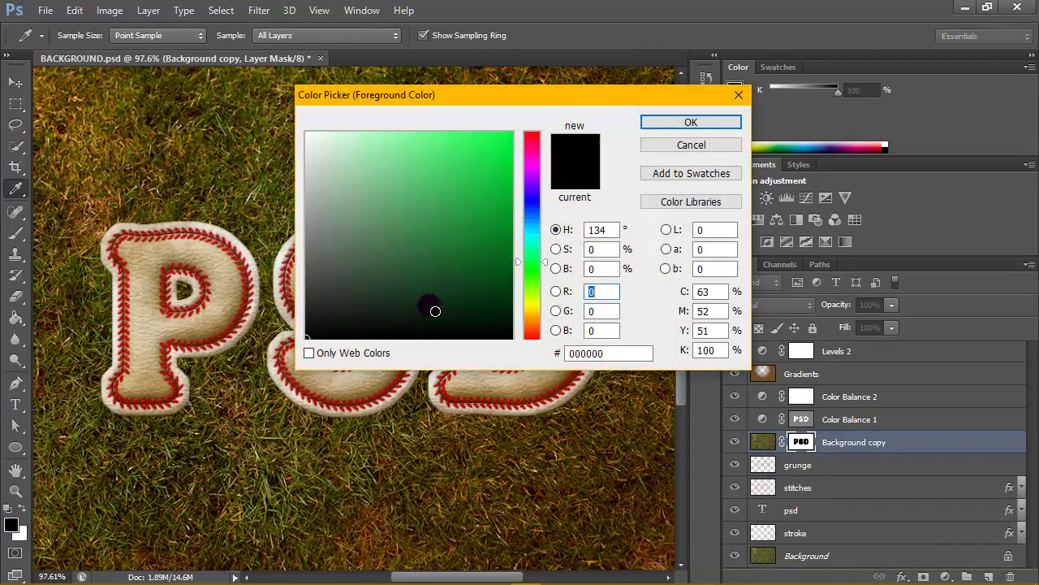
{"action": "left_click", "coordinate": [679, 122]}
{"action": "left_click", "coordinate": [20, 533]}
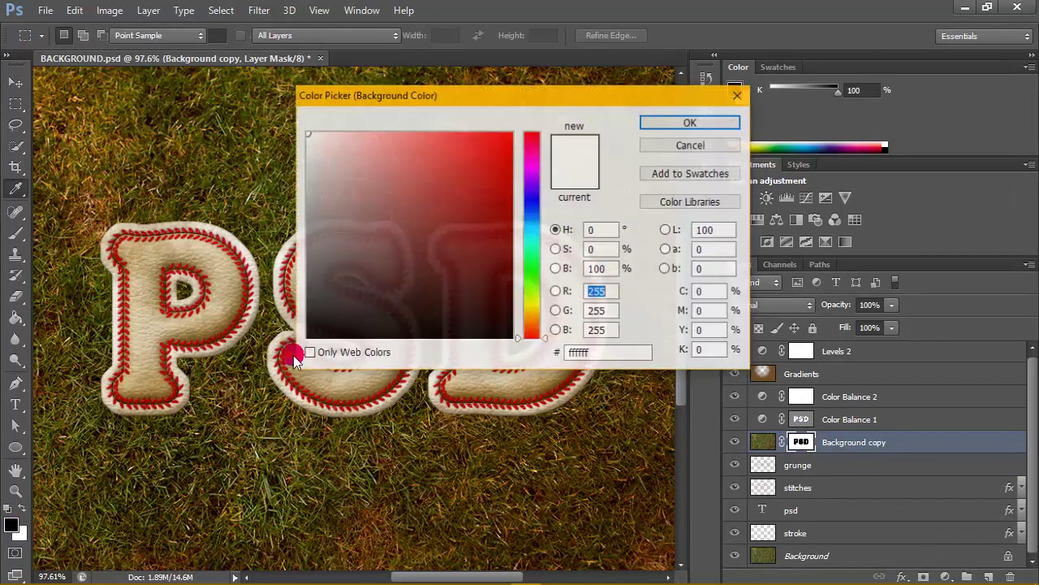
{"action": "left_click", "coordinate": [690, 122]}
Activate the Brush tool with the 45 px curved grass-blade tip.
{"action": "left_click", "coordinate": [15, 235]}
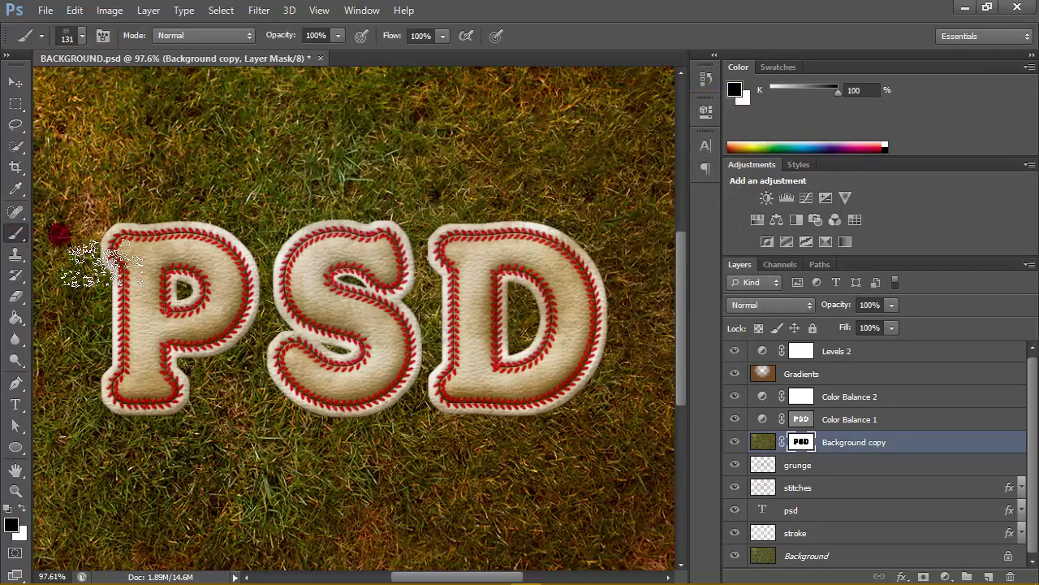
{"action": "right_click", "coordinate": [283, 200]}
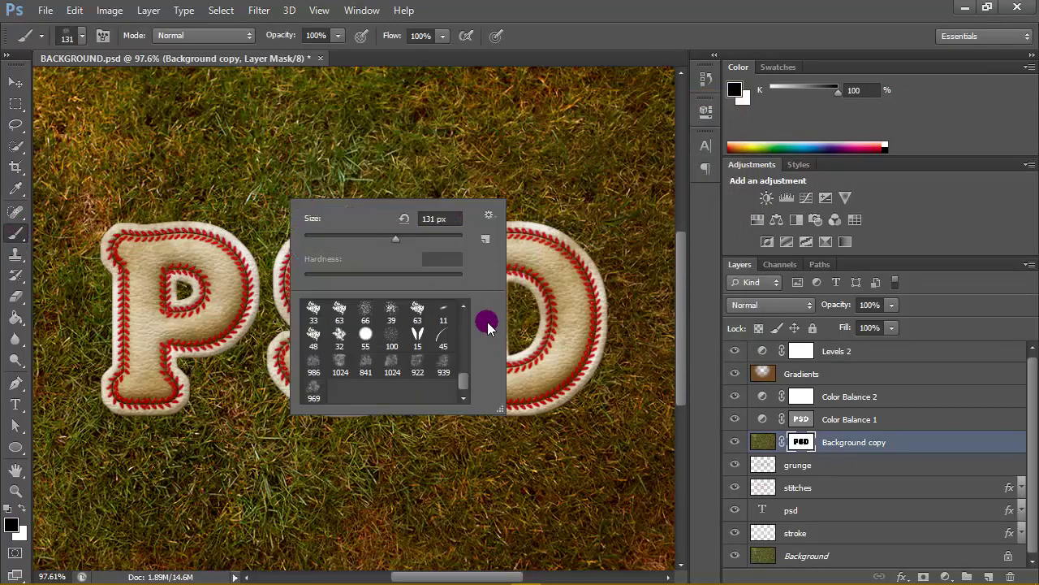
{"action": "left_click", "coordinate": [446, 342]}
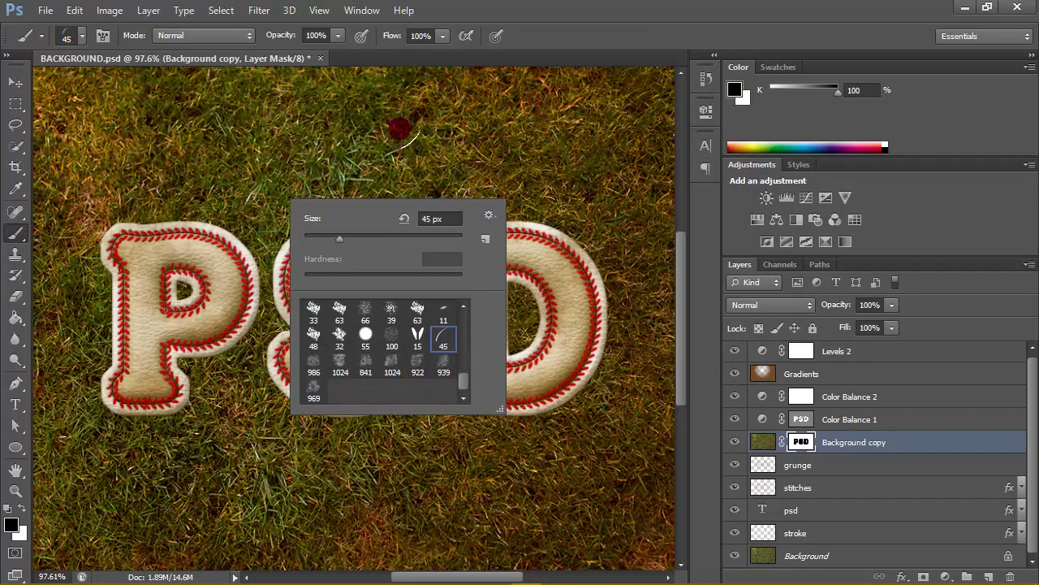
{"action": "left_click", "coordinate": [519, 10]}
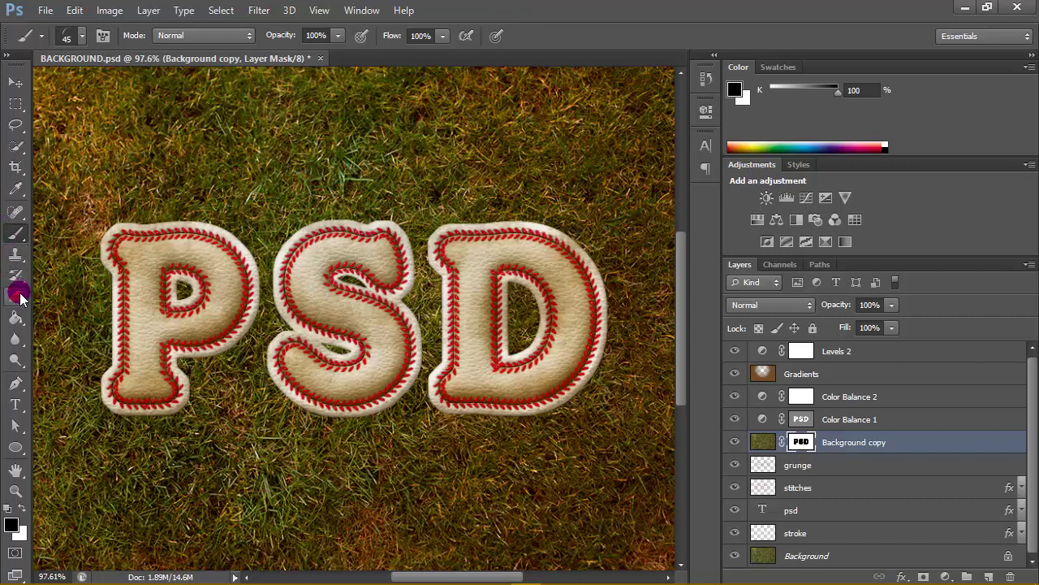
Switch to the standard Eraser tool and give it the 45 px curved grass-blade tip.
{"action": "left_click", "coordinate": [17, 297]}
{"action": "left_click", "coordinate": [59, 295]}
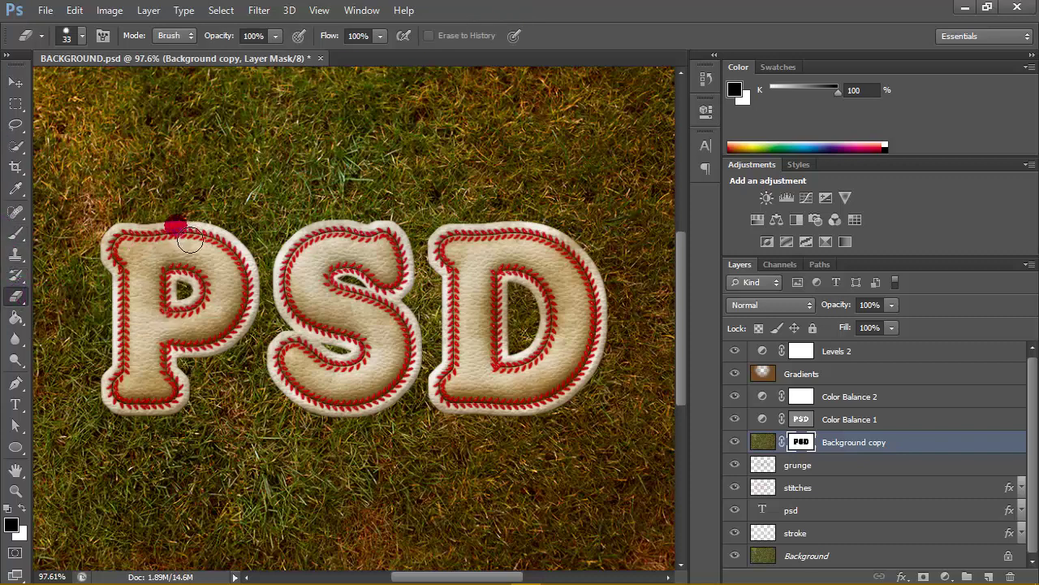
{"action": "left_click", "coordinate": [16, 298]}
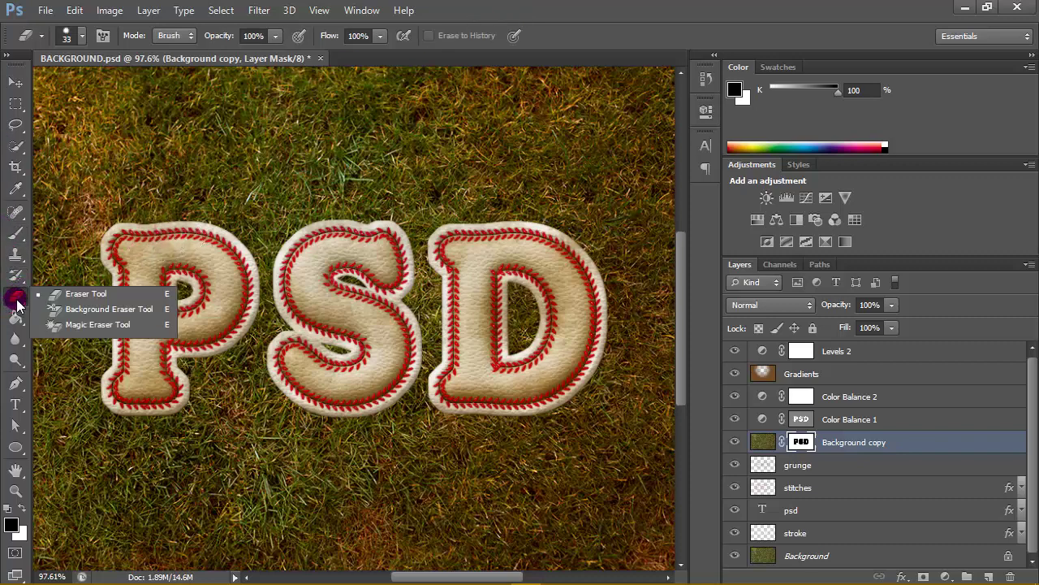
{"action": "left_click", "coordinate": [82, 294]}
{"action": "right_click", "coordinate": [284, 244]}
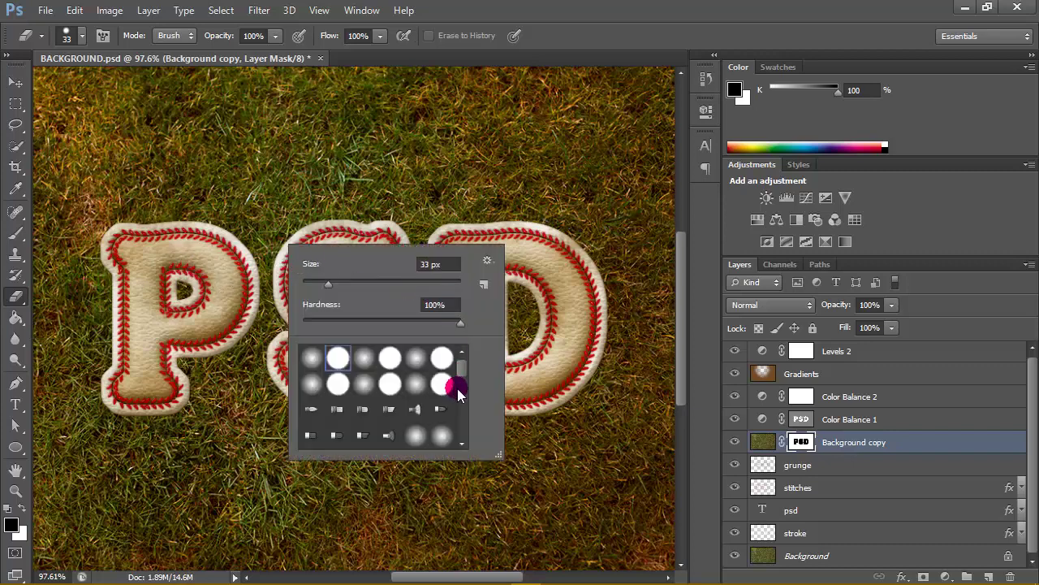
{"action": "left_click_drag", "start_coordinate": [461, 372], "coordinate": [459, 441]}
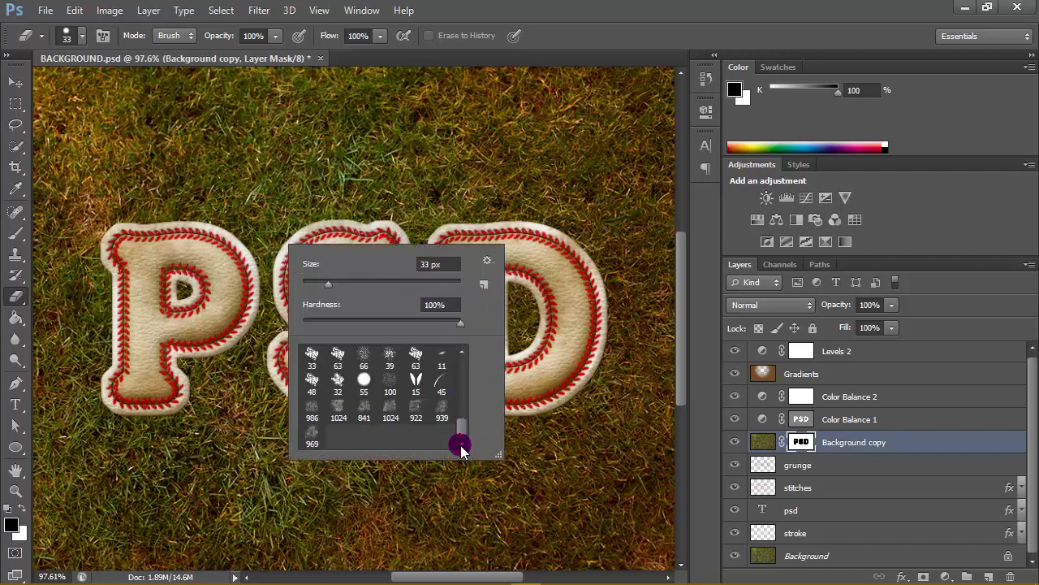
{"action": "left_click", "coordinate": [442, 389]}
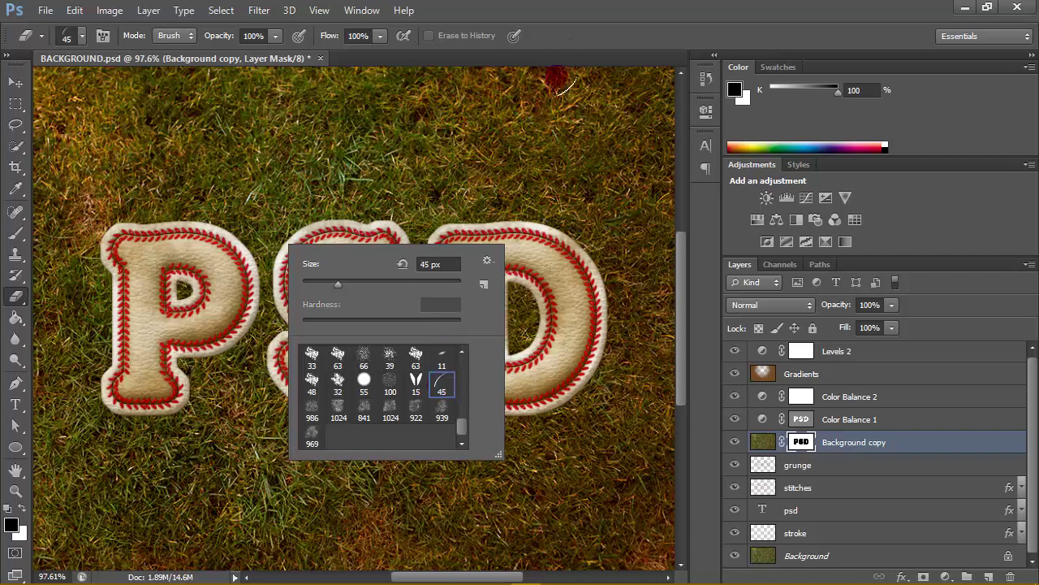
{"action": "left_click", "coordinate": [602, 22]}
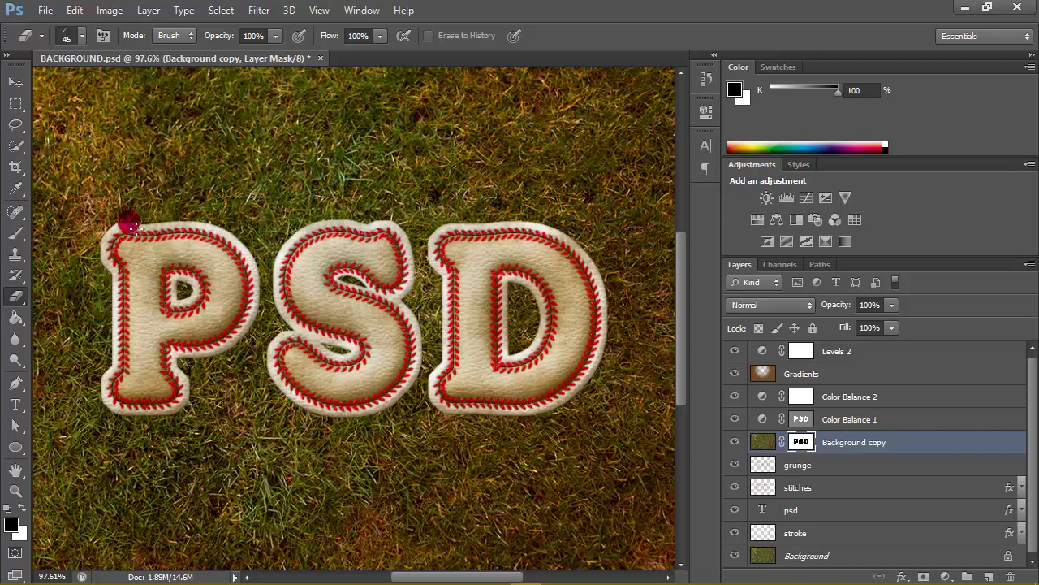
Erase the Background copy mask along the edges of the letters so grass blades overlap them, undoing the heavy stroke across the P.
{"action": "left_click_drag", "start_coordinate": [128, 221], "coordinate": [107, 257]}
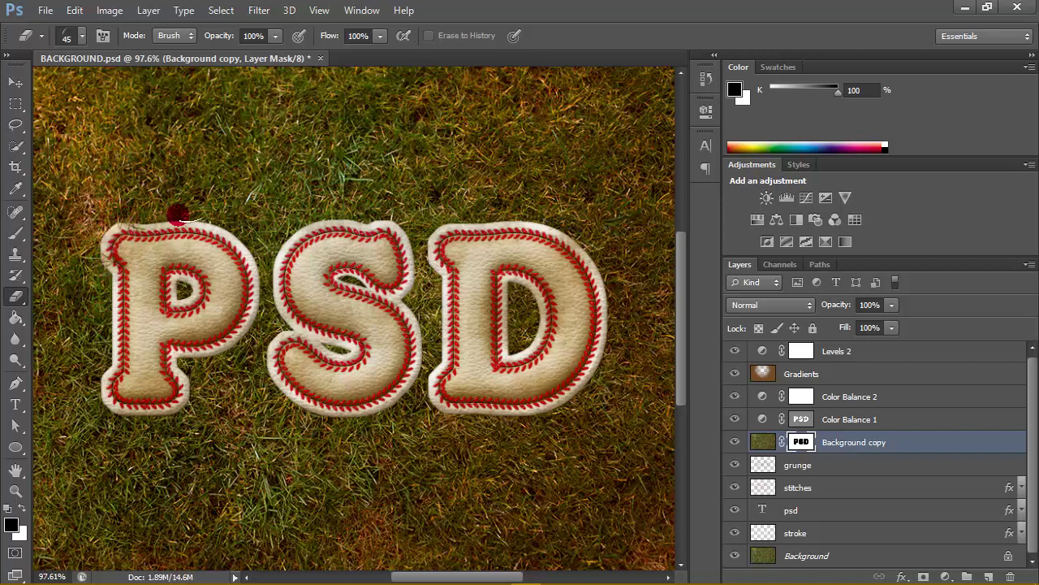
{"action": "mouse_move", "coordinate": [182, 226]}
{"action": "left_mouse_down"}
{"action": "mouse_move", "coordinate": [168, 278]}
{"action": "mouse_move", "coordinate": [203, 236]}
{"action": "left_mouse_up"}
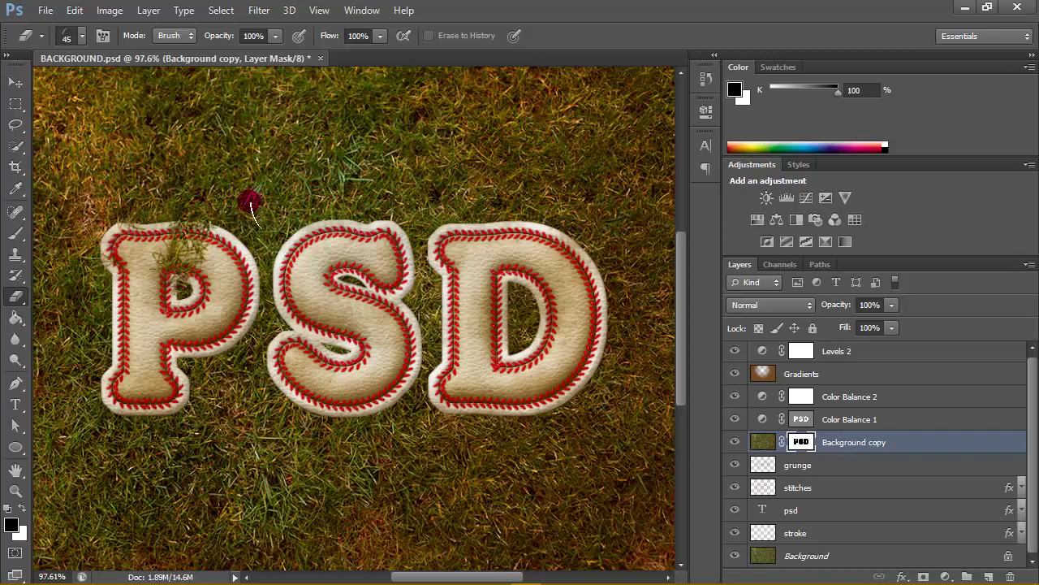
{"action": "key", "text": "ctrl+z"}
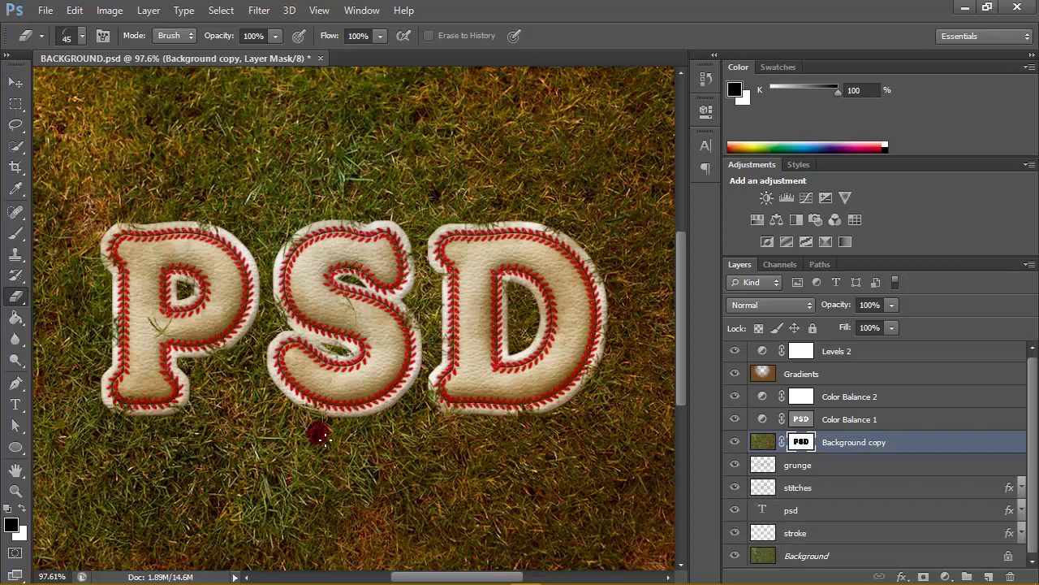
Toggle the Background copy layer's visibility off and on to compare the letters with and without the overlapping grass.
{"action": "left_click", "coordinate": [734, 442]}
{"action": "left_click", "coordinate": [736, 443]}
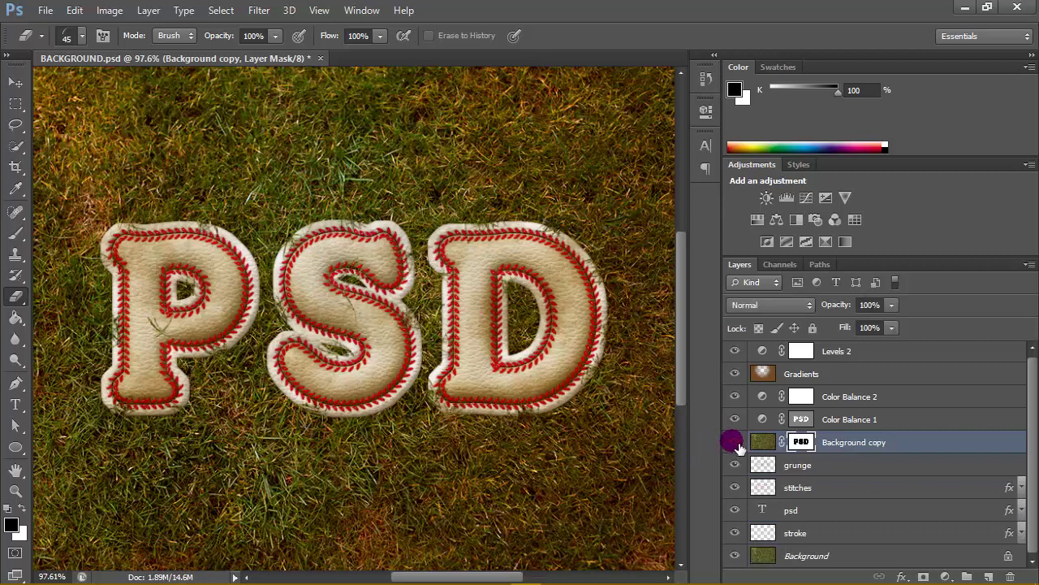
{"action": "left_click", "coordinate": [734, 443]}
{"action": "left_click", "coordinate": [735, 443]}
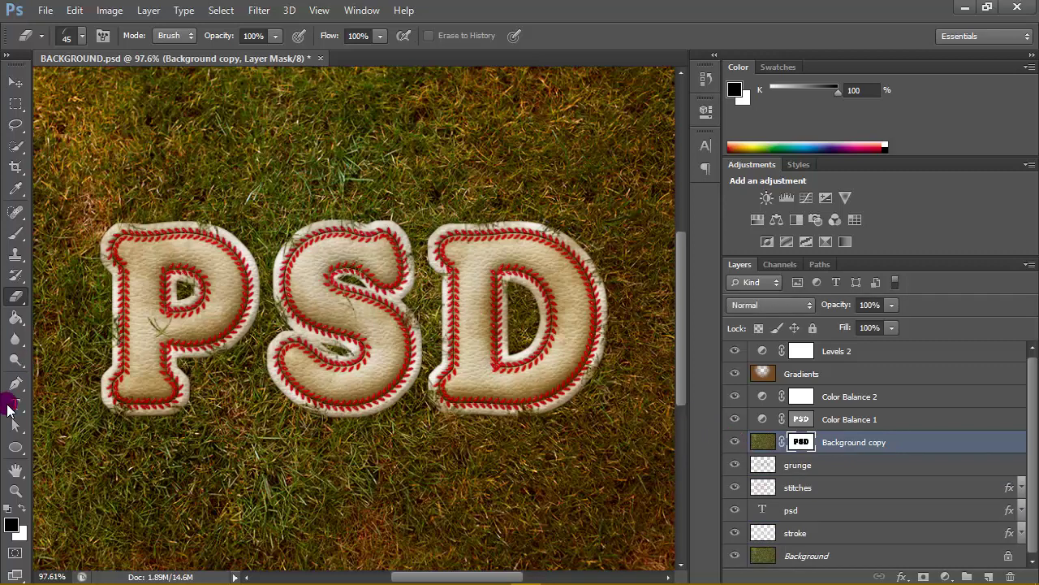
Fit the whole image on screen and collapse the side panels to icons to view the finished text effect.
{"action": "left_click", "coordinate": [14, 491]}
{"action": "left_click", "coordinate": [493, 39]}
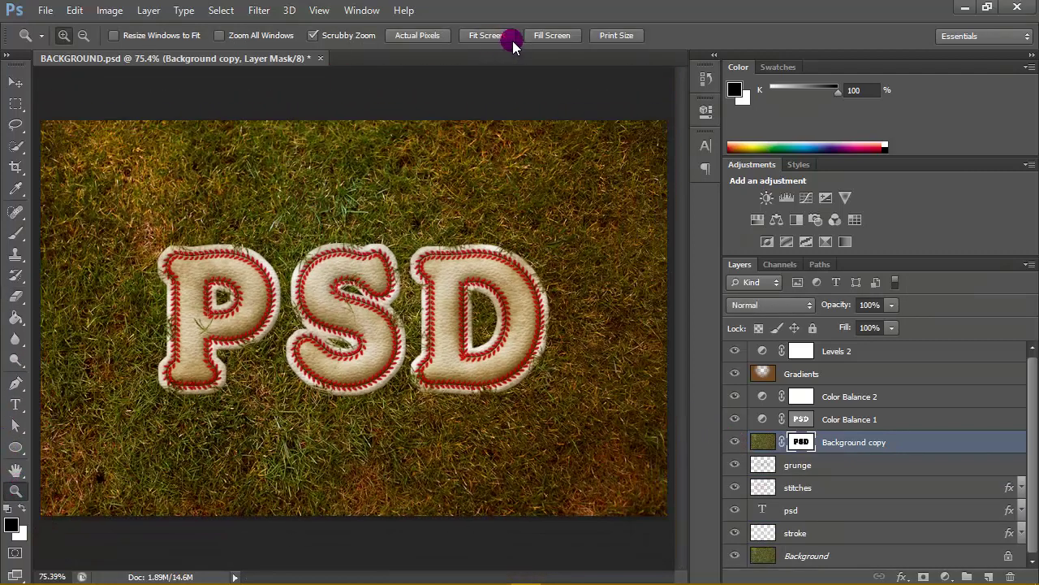
{"action": "left_click", "coordinate": [1029, 67]}
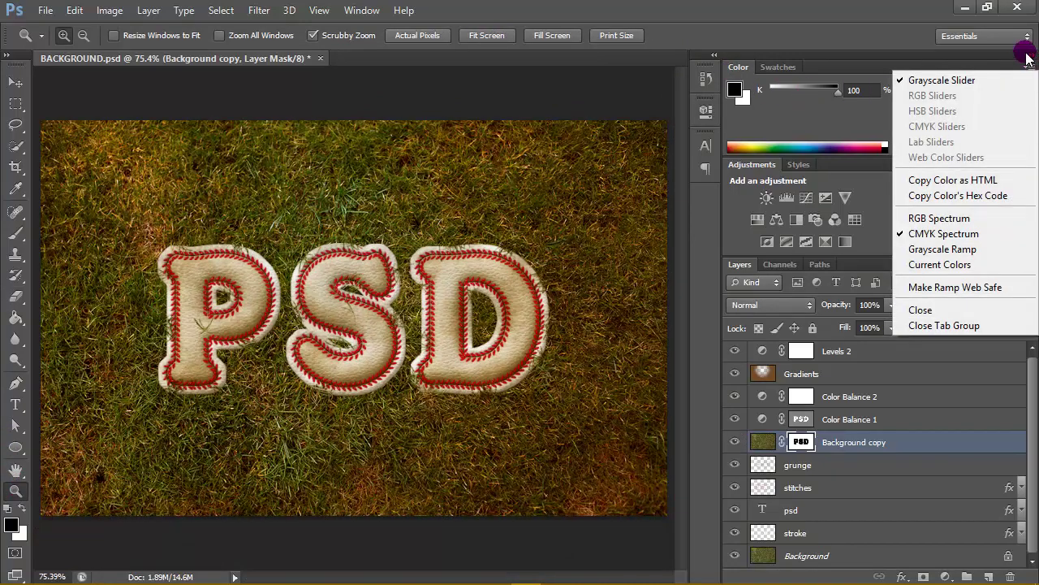
{"action": "left_click", "coordinate": [1032, 55]}
{"action": "left_click", "coordinate": [1032, 55]}
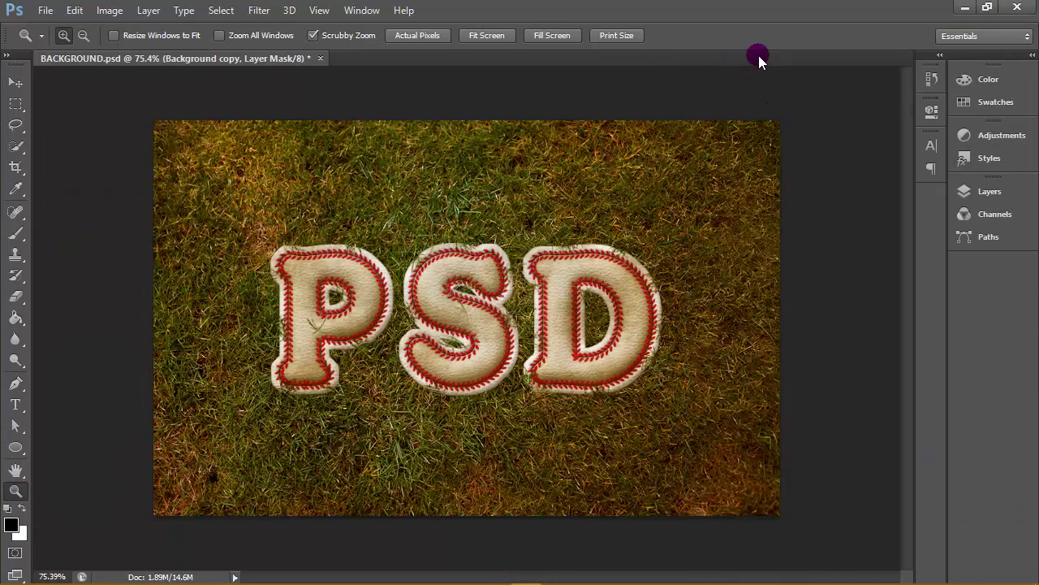